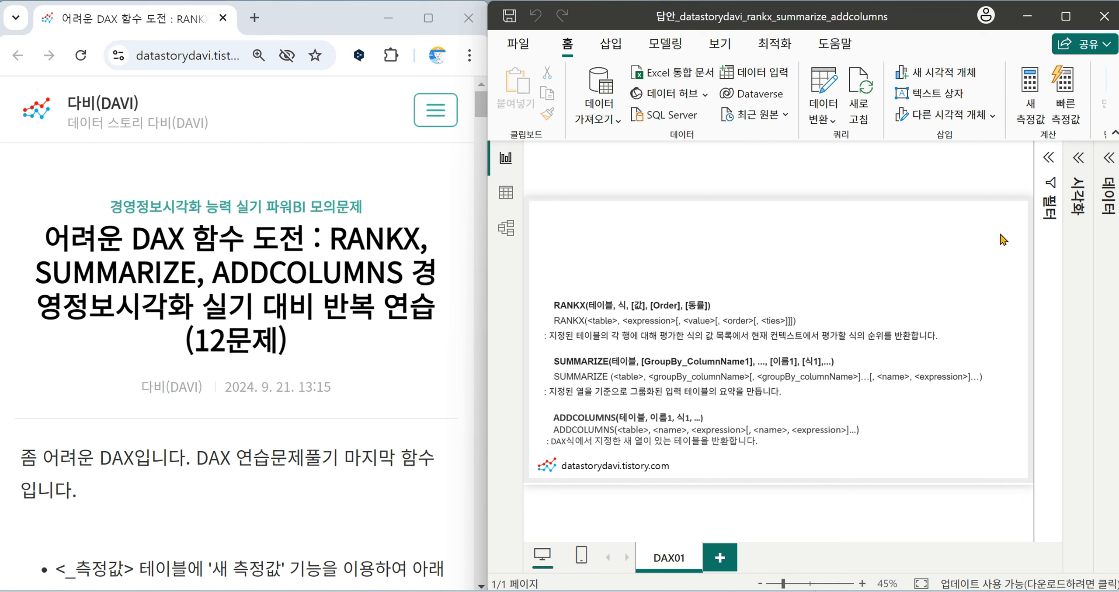
Examine the RANKX, SUMMARIZE and ADDCOLUMNS syntax notes on the report page and read exercise 01 in the article.
{"action": "left_click", "coordinate": [1106, 164]}
{"action": "left_click", "coordinate": [1107, 158]}
{"action": "left_click", "coordinate": [1071, 16]}
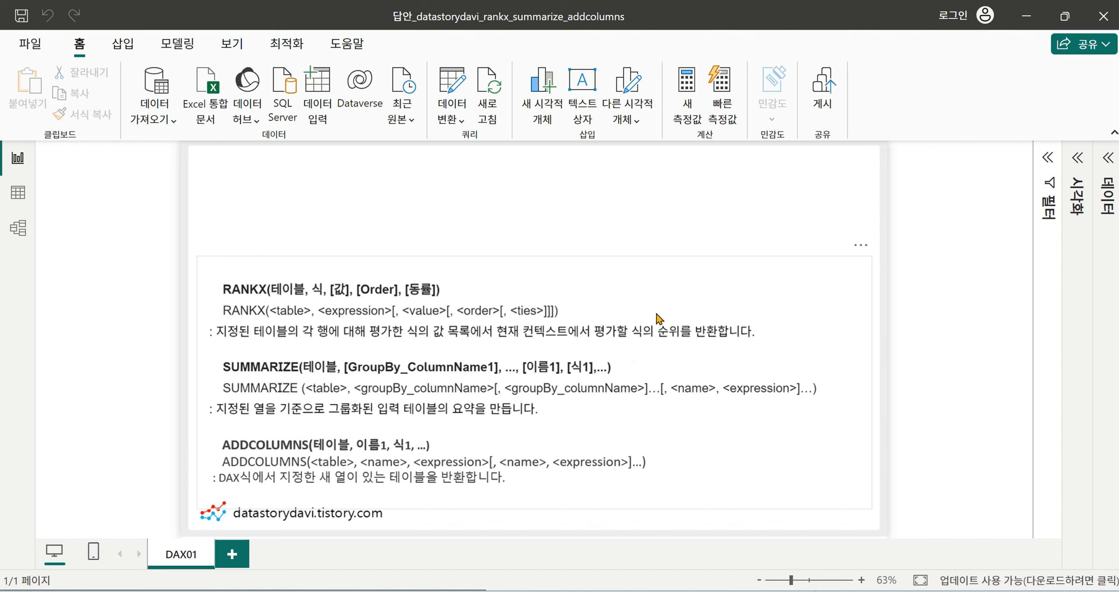
{"action": "left_click", "coordinate": [1068, 26]}
{"action": "scroll", "coordinate": [251, 291], "scroll_direction": "down", "scroll_amount": 5}
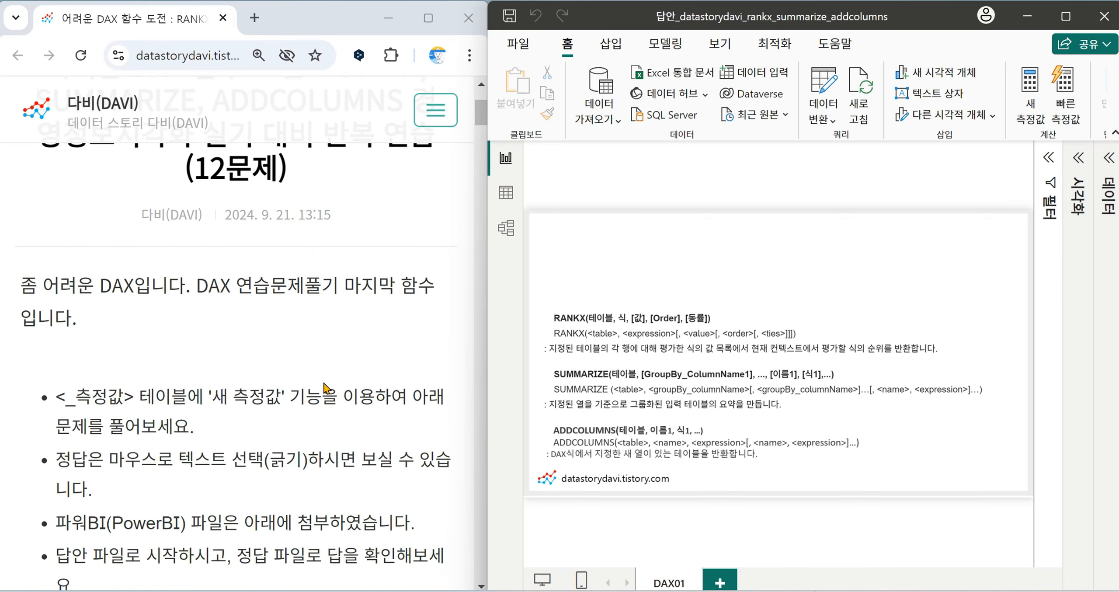
{"action": "scroll", "coordinate": [251, 291], "scroll_direction": "up", "scroll_amount": 3}
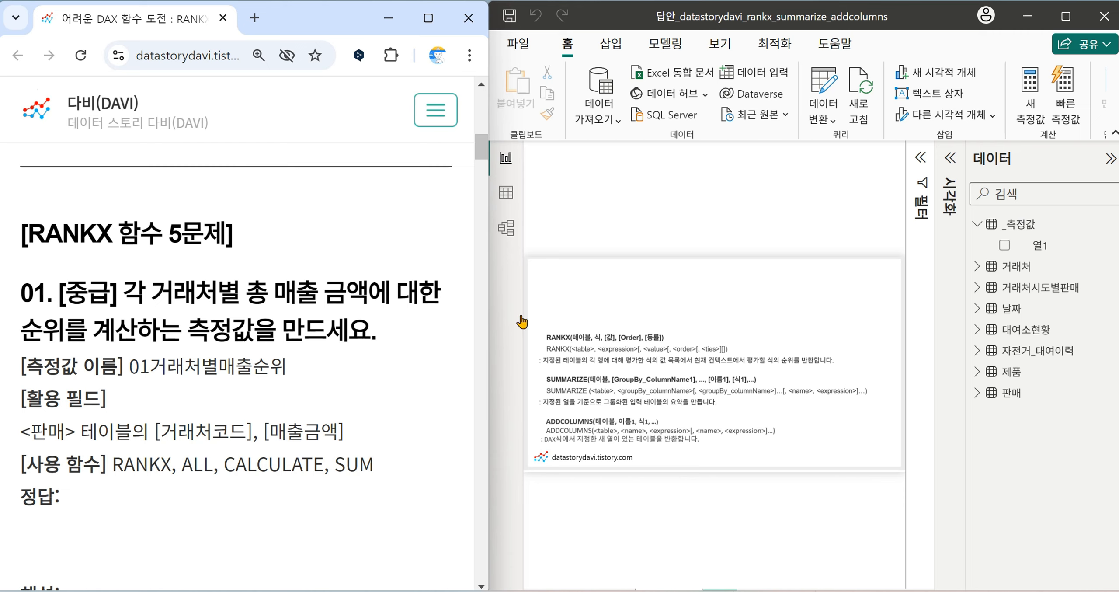
{"action": "left_click", "coordinate": [1065, 18]}
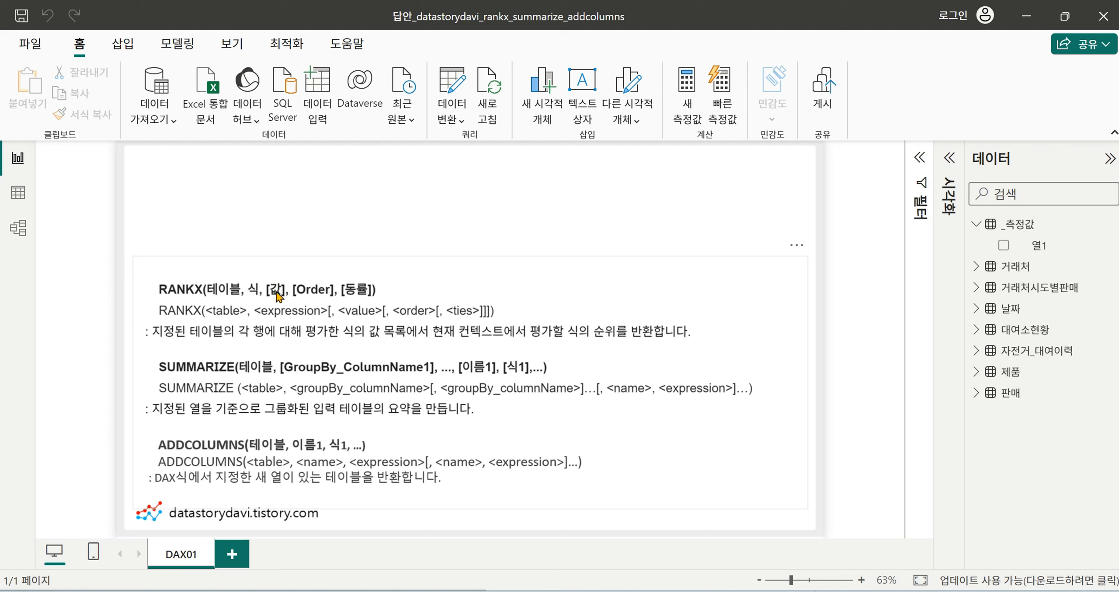
{"action": "left_click", "coordinate": [1065, 16]}
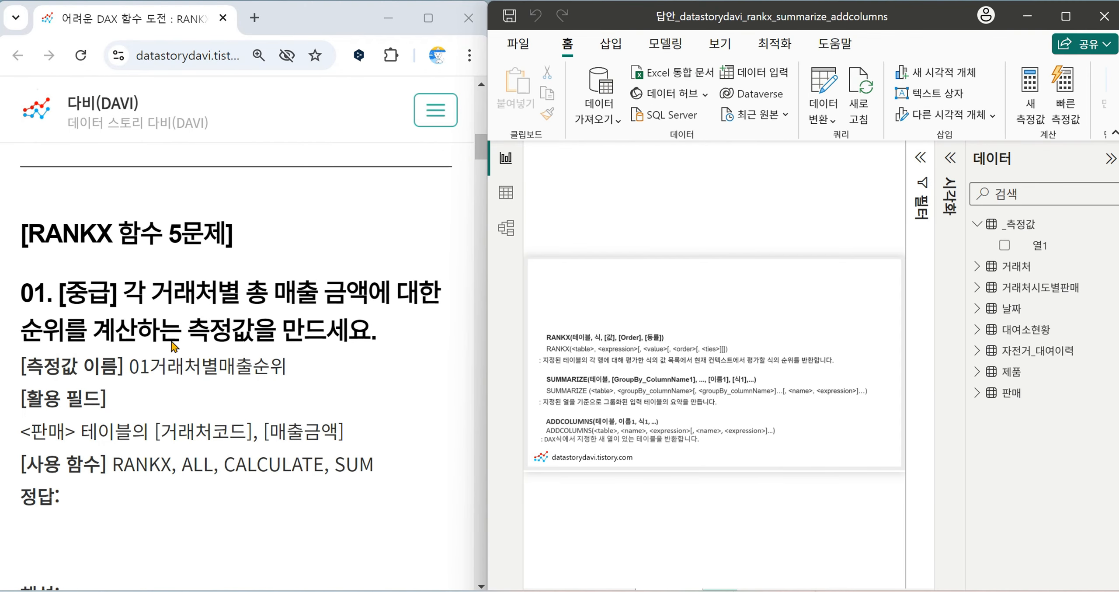
{"action": "scroll", "coordinate": [319, 365], "scroll_direction": "down", "scroll_amount": 2}
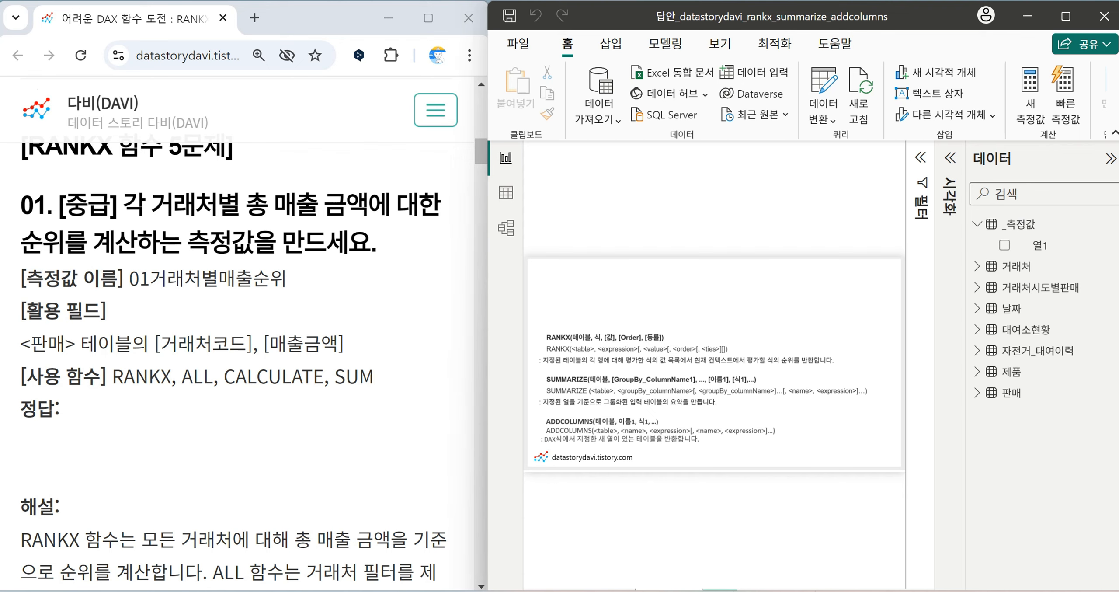
Create a new measure in the _측정값 table and name it 01거래처별매출순위.
{"action": "left_click", "coordinate": [1113, 226]}
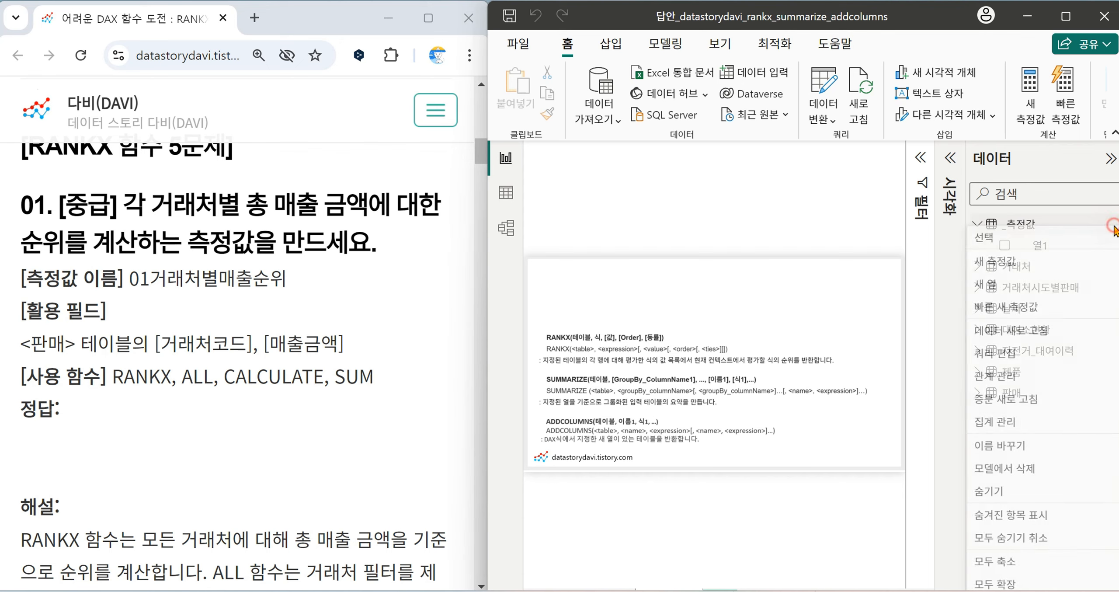
{"action": "left_click", "coordinate": [1021, 261]}
{"action": "type", "text": "01거래처별매춰"}
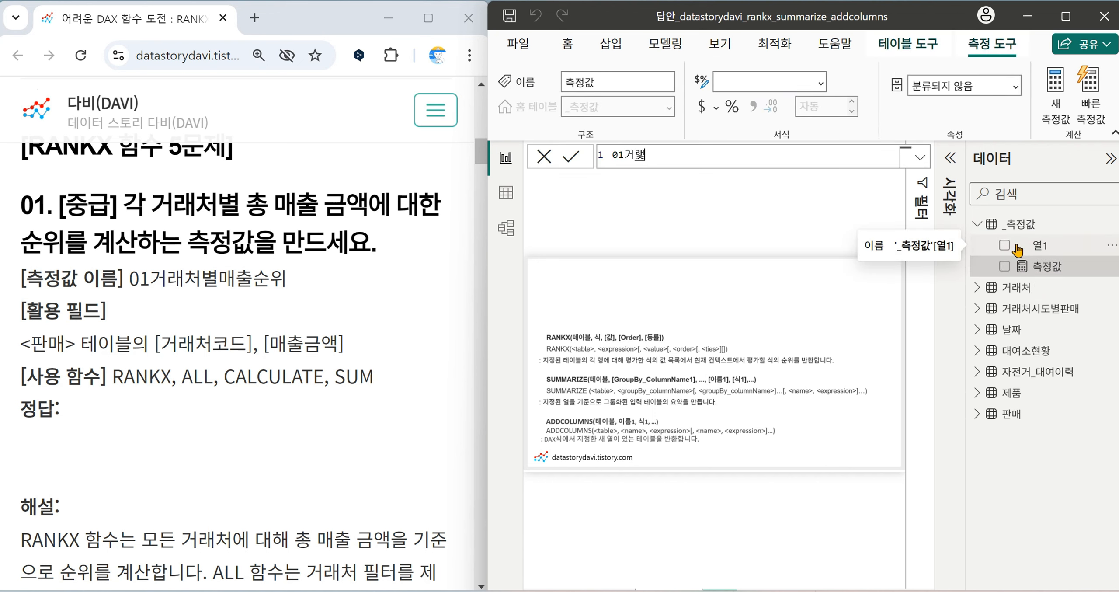
{"action": "type", "text": "순위 = RANK"}
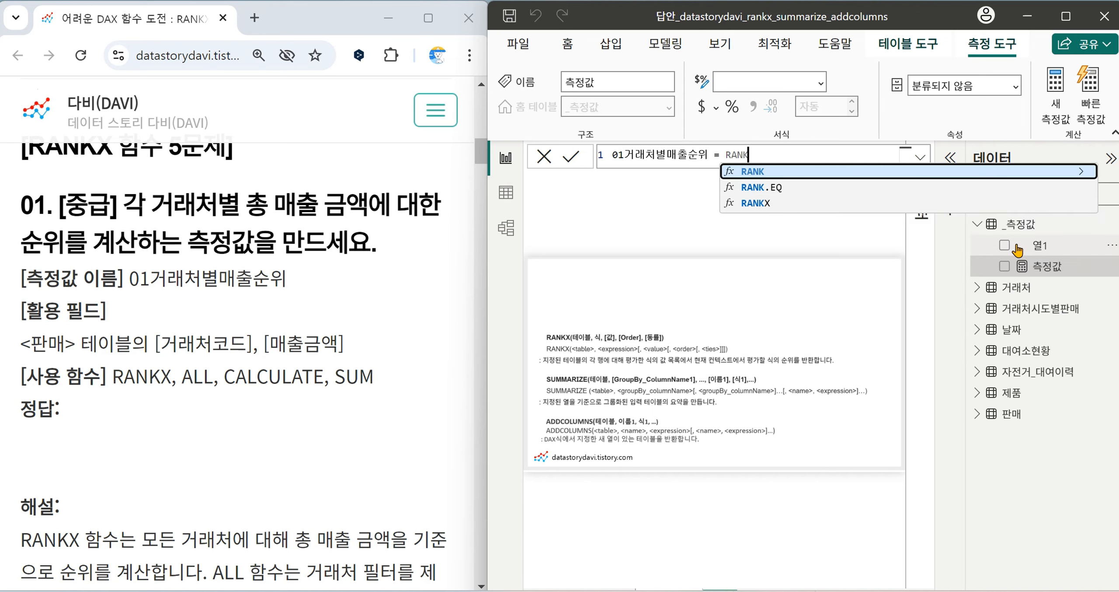
Start the measure's formula with RANKX, using ALL('판매'[거래처코드]) as its table argument.
{"action": "type", "text": "X("}
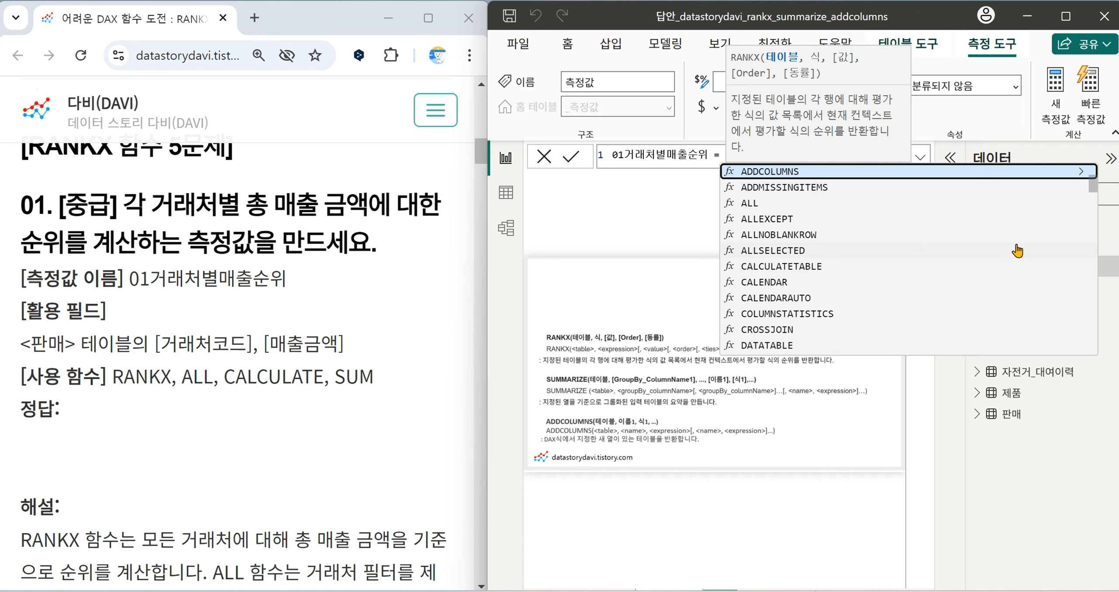
{"action": "type", "text": "ALL("}
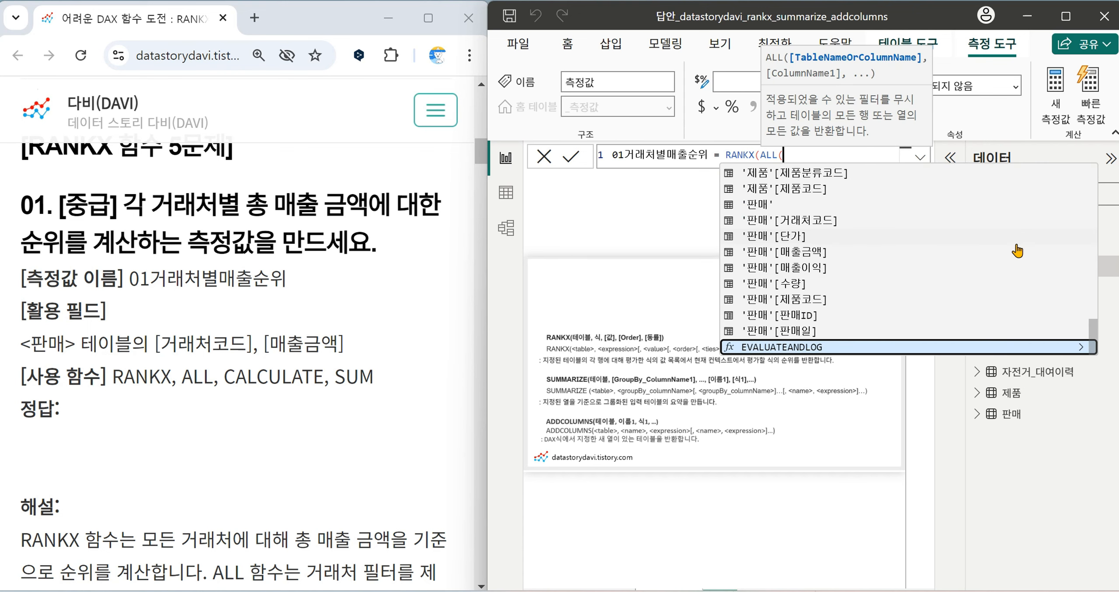
{"action": "left_click", "coordinate": [843, 221]}
{"action": "type", "text": ")"}
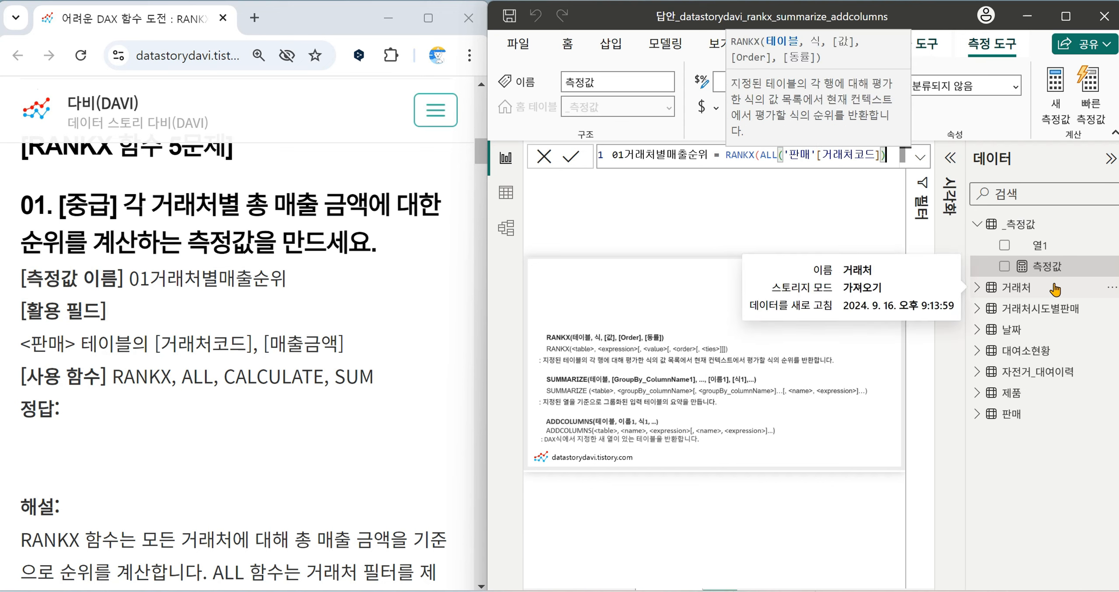
{"action": "type", "text": ", "}
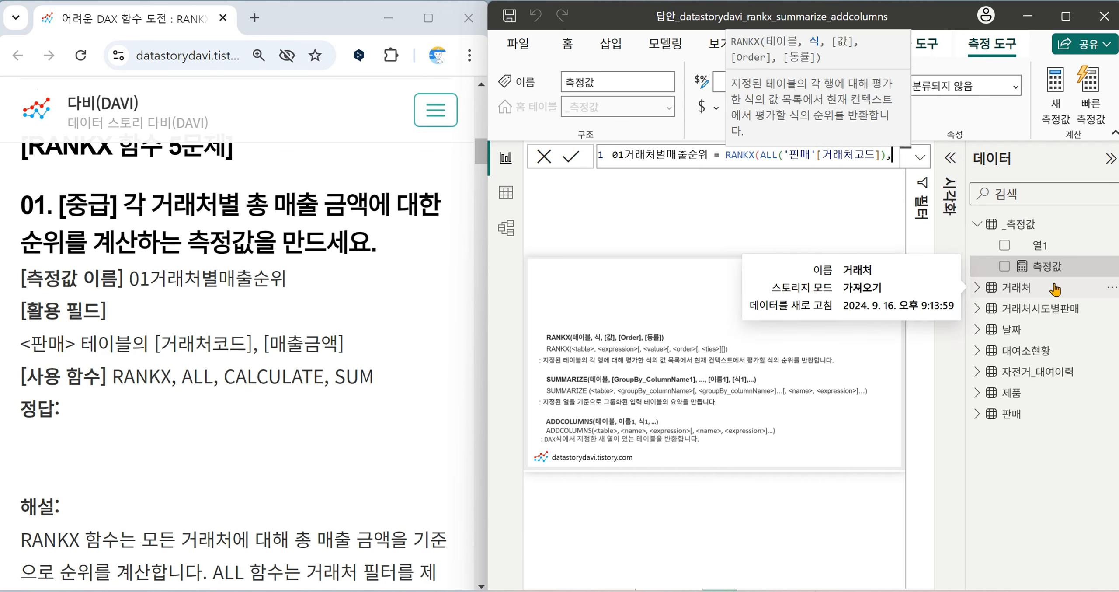
Enter SUM('판매'[매출금액]) as the ranking expression of the customer sales measure.
{"action": "type", "text": "SUM("}
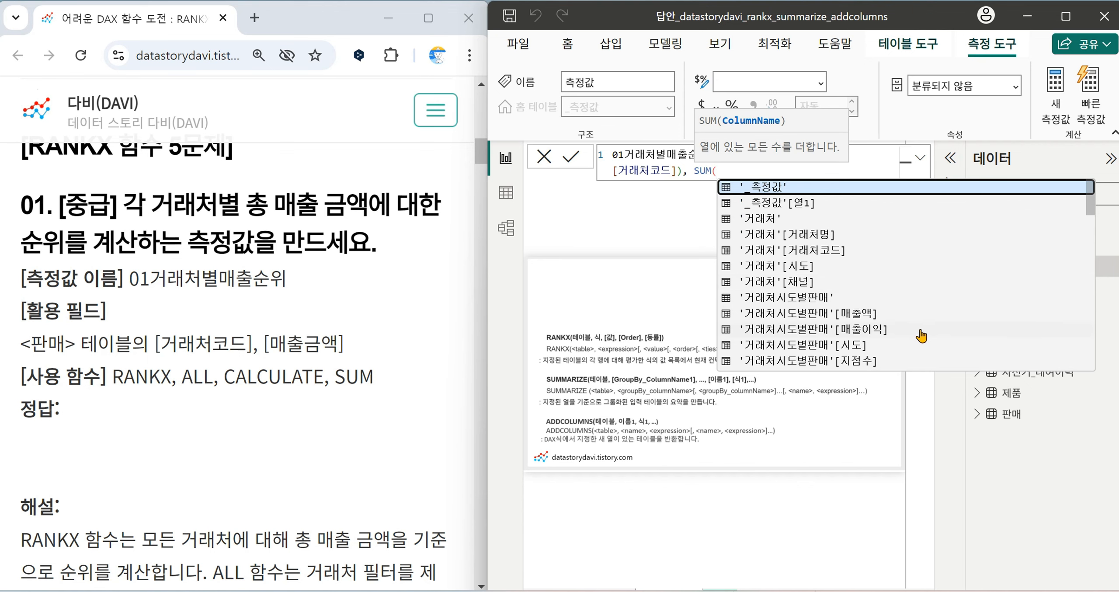
{"action": "scroll", "coordinate": [922, 332], "scroll_direction": "down", "scroll_amount": 10}
{"action": "left_click", "coordinate": [851, 284]}
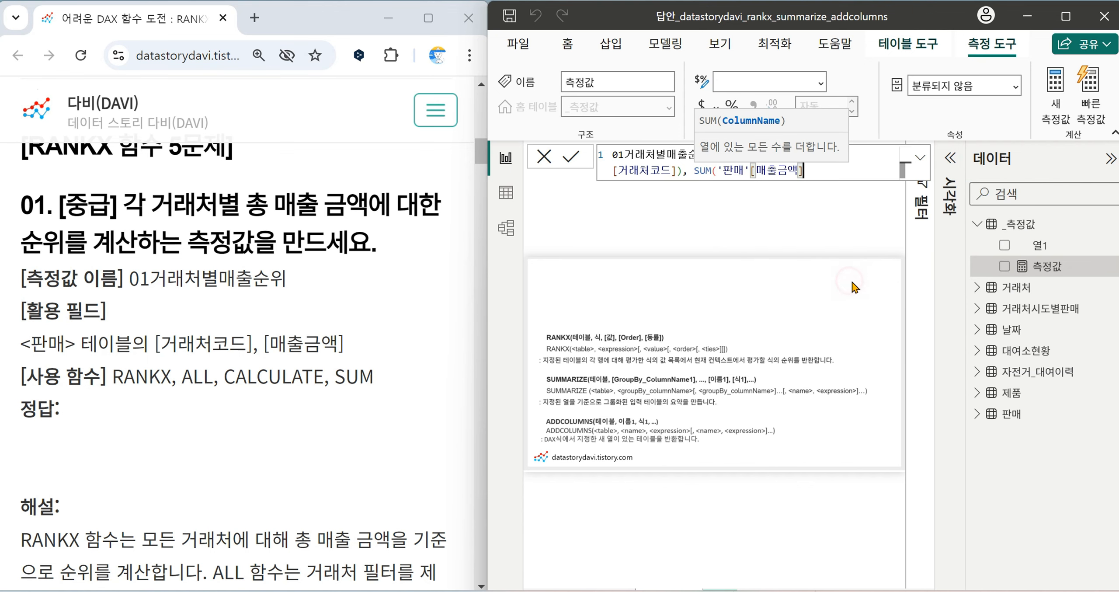
{"action": "type", "text": "))"}
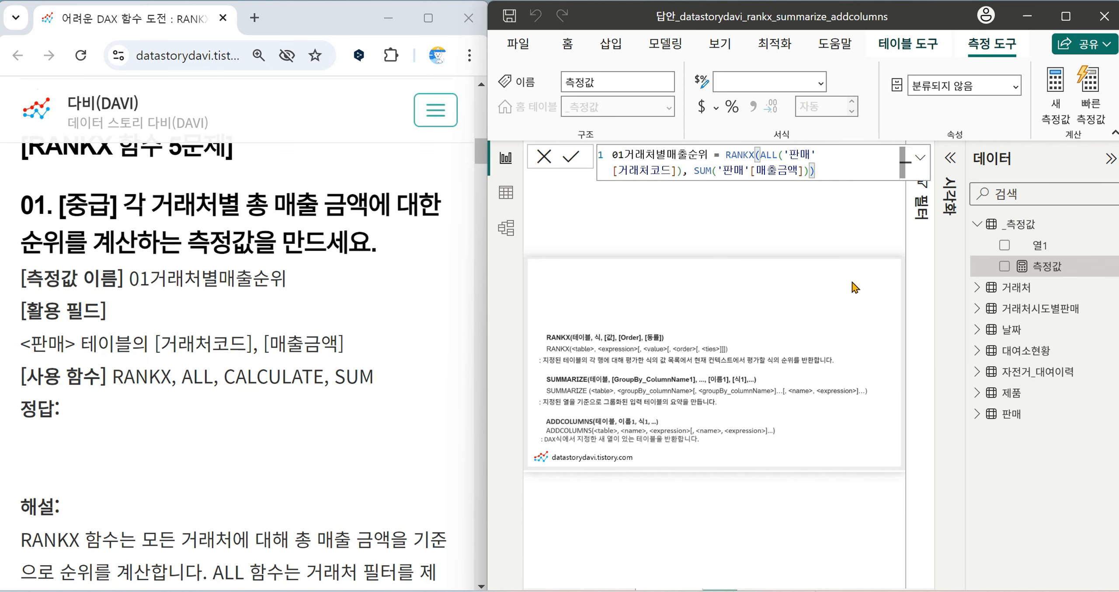
Wrap the SUM expression in CALCULATE, balance the closing parentheses and commit the 01거래처별매출순위 measure.
{"action": "key", "text": "Left"}
{"action": "key", "text": "Left"}
{"action": "key", "text": "Left"}
{"action": "key", "text": "Left"}
{"action": "key", "text": "Left"}
{"action": "key", "text": "Left"}
{"action": "type", "text": "CAL"}
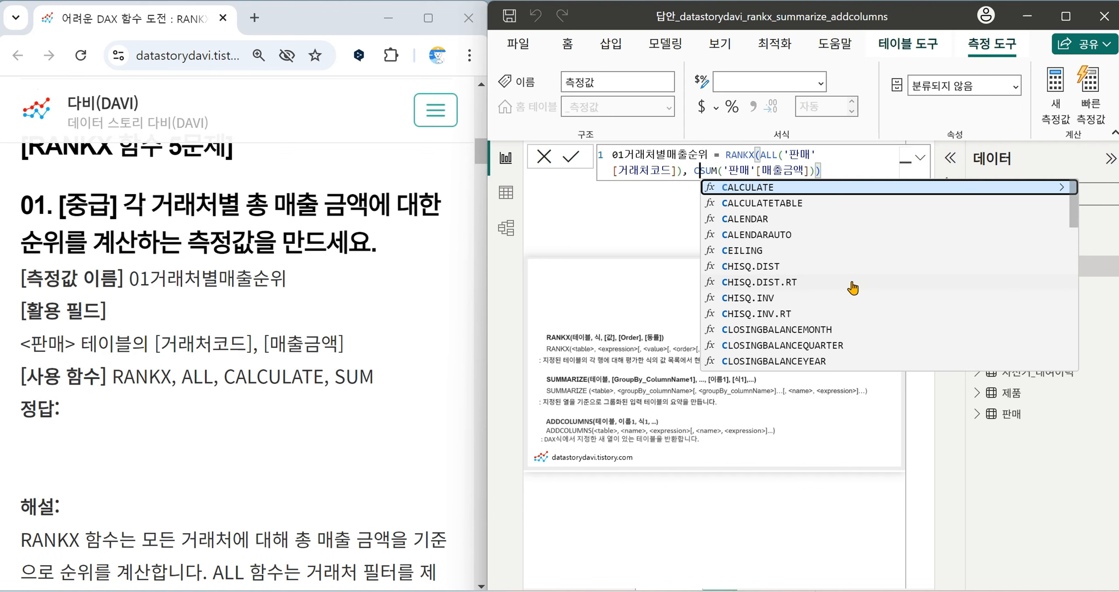
{"action": "key", "text": "Tab"}
{"action": "key", "text": "Right"}
{"action": "key", "text": "Right"}
{"action": "key", "text": "Right"}
{"action": "key", "text": "Right"}
{"action": "key", "text": "Right"}
{"action": "key", "text": "Right"}
{"action": "key", "text": "Right"}
{"action": "key", "text": "Right"}
{"action": "key", "text": "Right"}
{"action": "key", "text": "Right"}
{"action": "key", "text": "Right"}
{"action": "key", "text": "Right"}
{"action": "key", "text": "Right"}
{"action": "key", "text": "Right"}
{"action": "key", "text": "Right"}
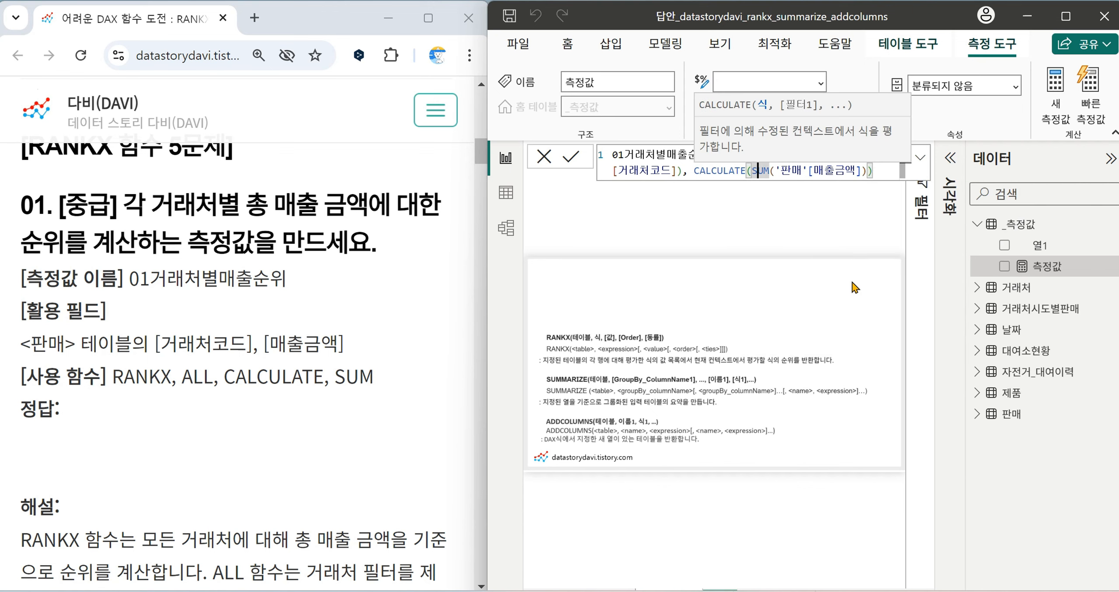
{"action": "key", "text": "Right"}
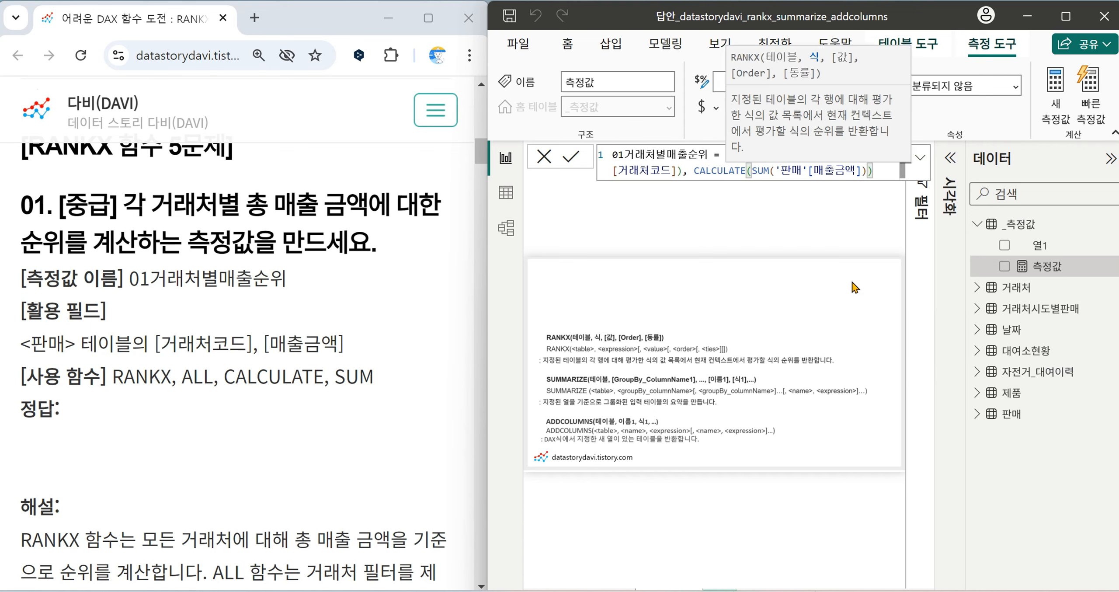
{"action": "type", "text": ")"}
{"action": "key", "text": "Return"}
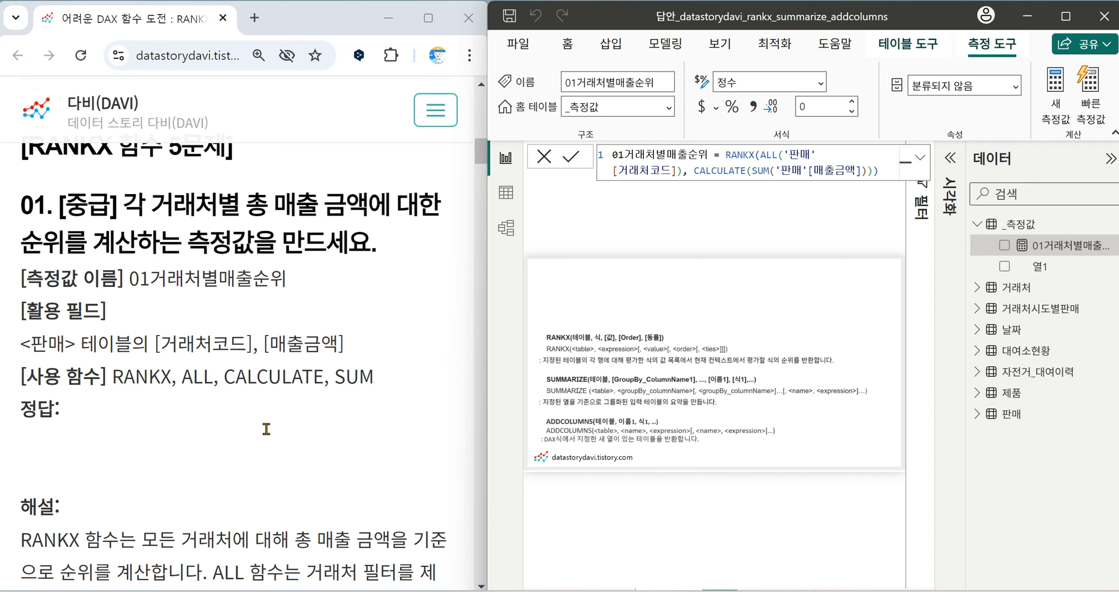
Read exercise 02 and create a new measure in the _측정값 table named 02자치구별대여건수순위.
{"action": "scroll", "coordinate": [267, 429], "scroll_direction": "down", "scroll_amount": 5}
{"action": "scroll", "coordinate": [274, 392], "scroll_direction": "down", "scroll_amount": 5}
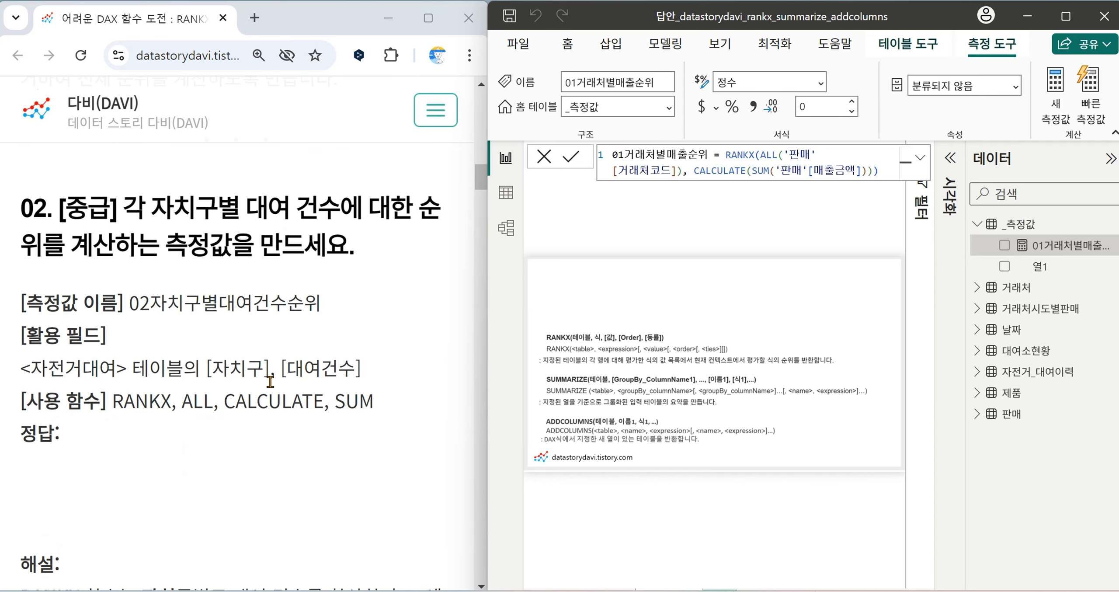
{"action": "scroll", "coordinate": [270, 382], "scroll_direction": "down", "scroll_amount": 1}
{"action": "scroll", "coordinate": [325, 381], "scroll_direction": "up", "scroll_amount": 1}
{"action": "mouse_move", "coordinate": [1085, 233]}
{"action": "left_click", "coordinate": [1110, 231]}
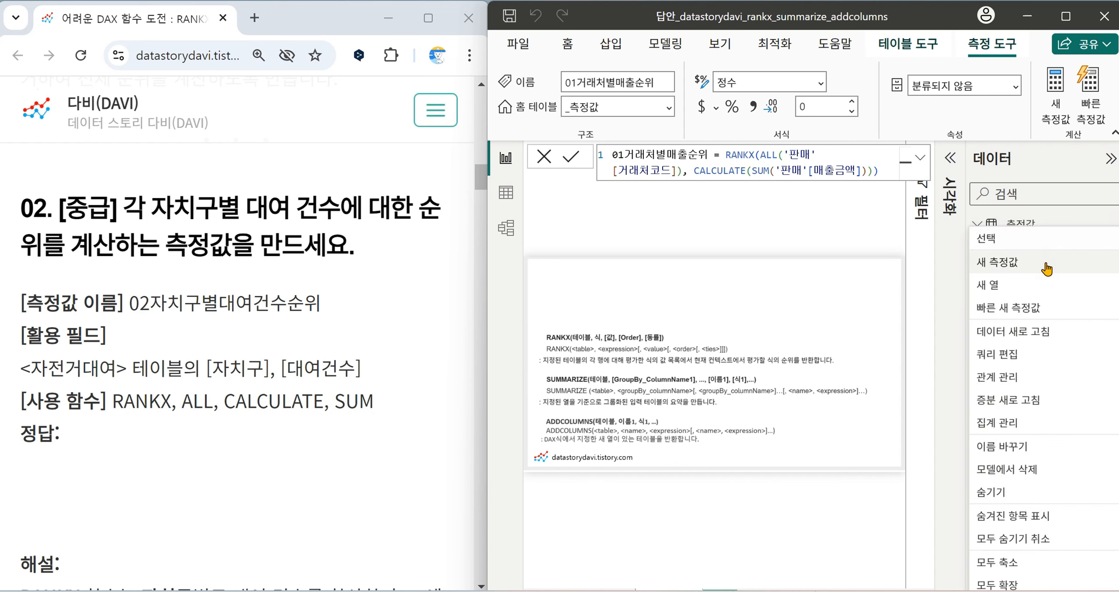
{"action": "left_click", "coordinate": [1047, 266]}
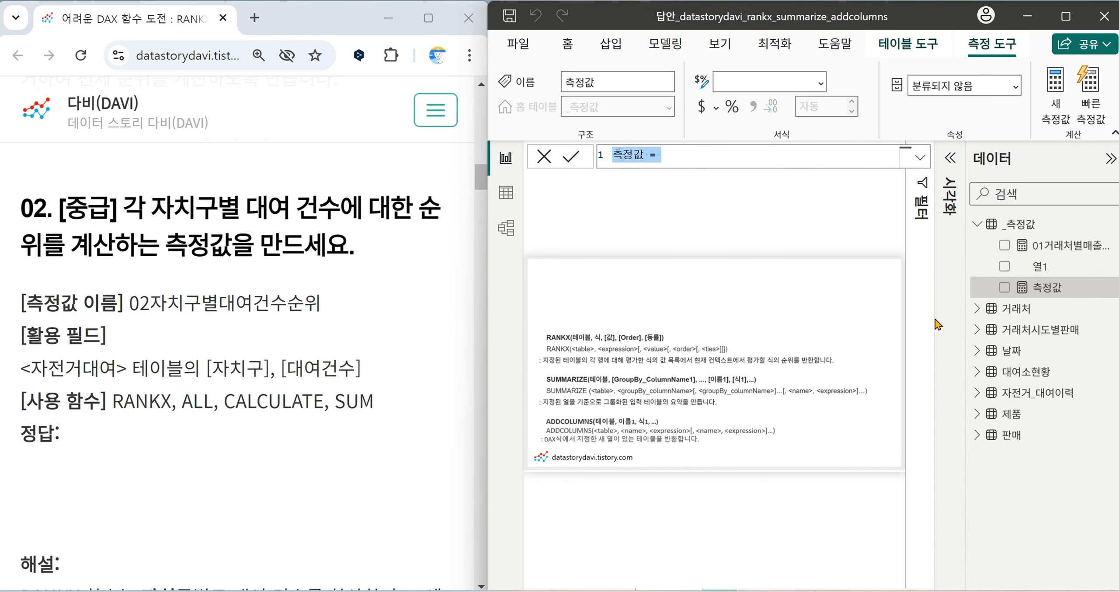
{"action": "type", "text": "02WK"}
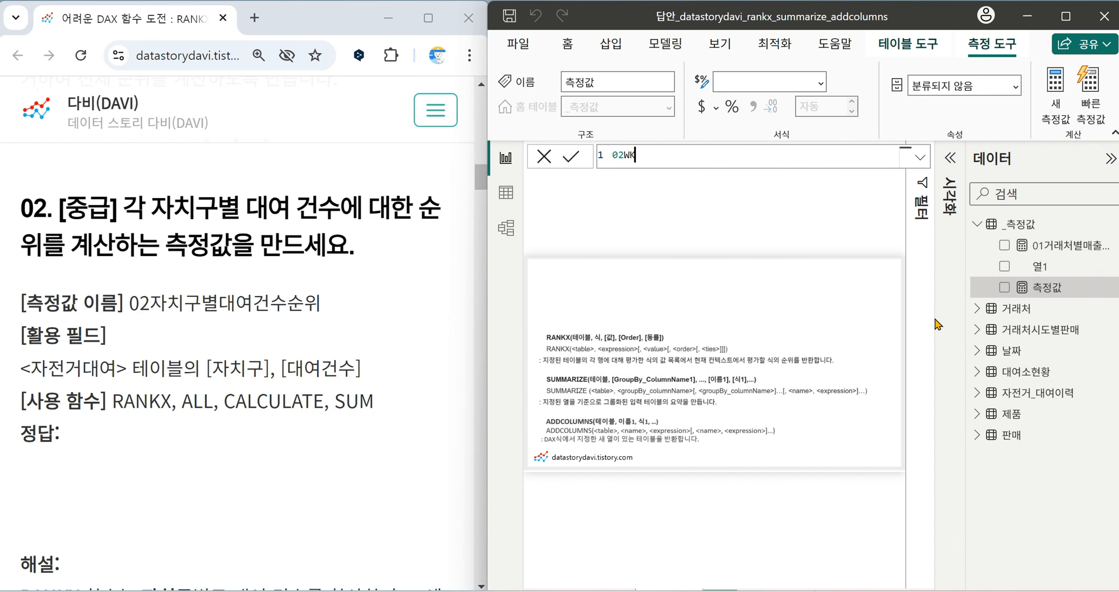
{"action": "type", "text": "자채"}
{"action": "type", "text": "구별대여건수순"}
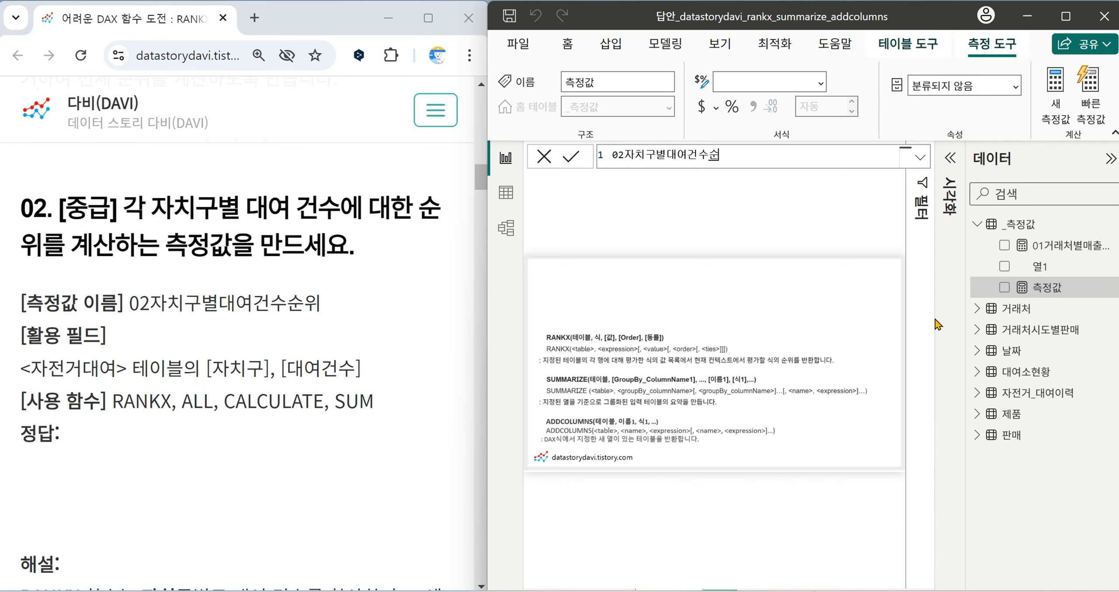
{"action": "type", "text": "위 =RAN"}
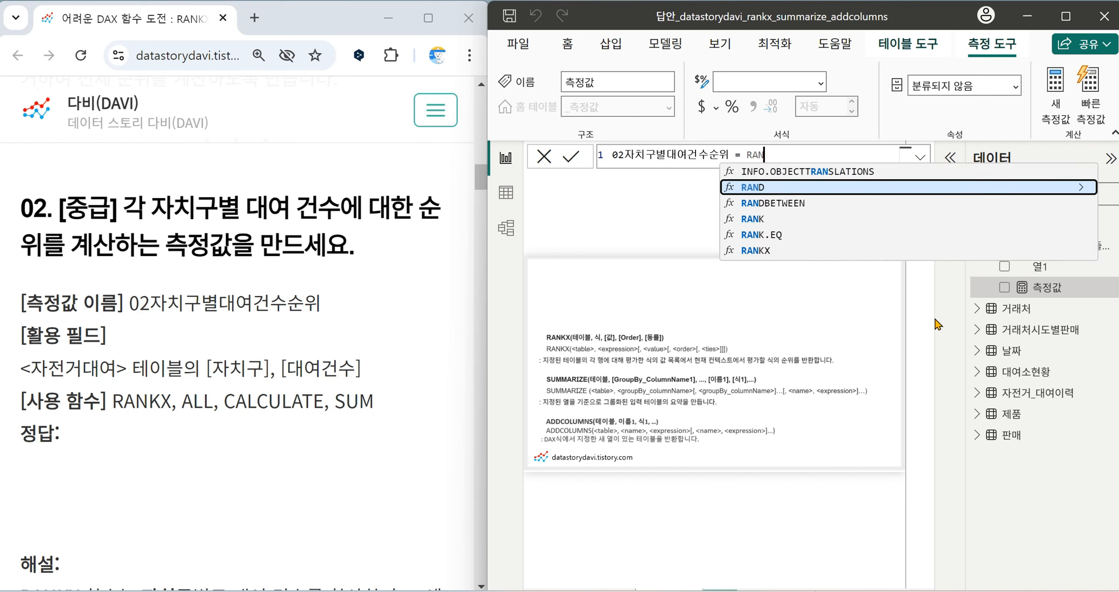
Begin the district rental measure's formula with RANKX over ALL('자전거_대여이력'[자치구]).
{"action": "type", "text": "KX(ALL("}
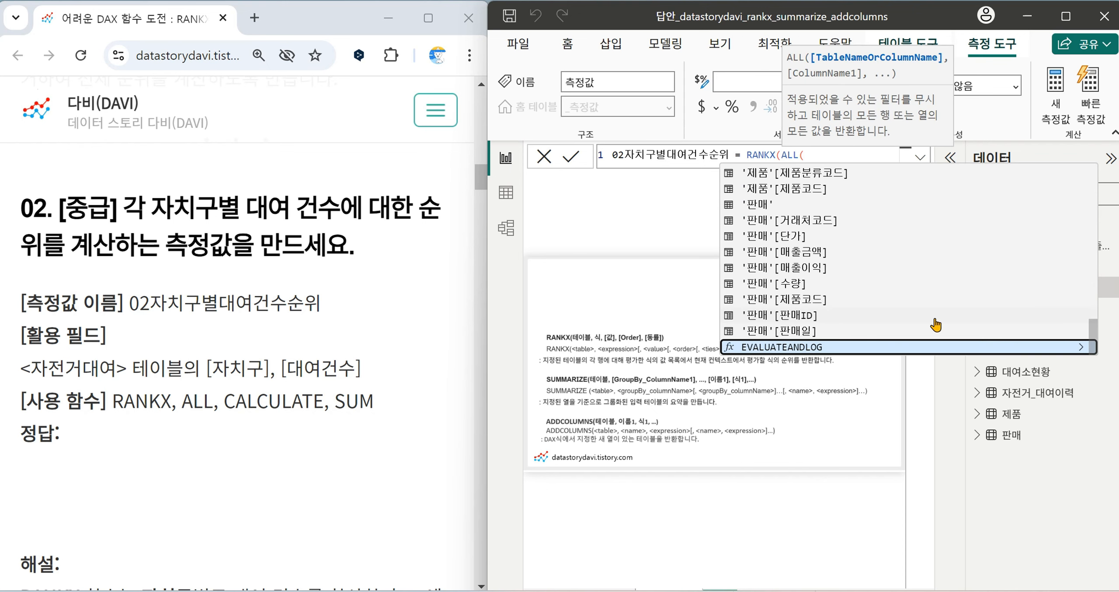
{"action": "scroll", "coordinate": [935, 325], "scroll_direction": "up", "scroll_amount": 5}
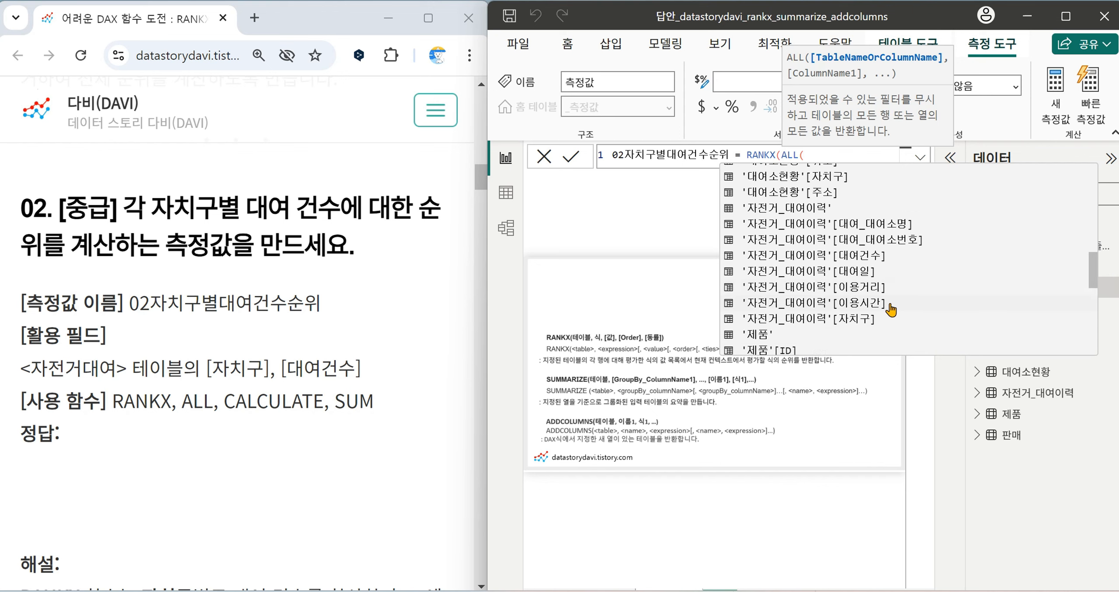
{"action": "left_click", "coordinate": [873, 327]}
{"action": "type", "text": ")"}
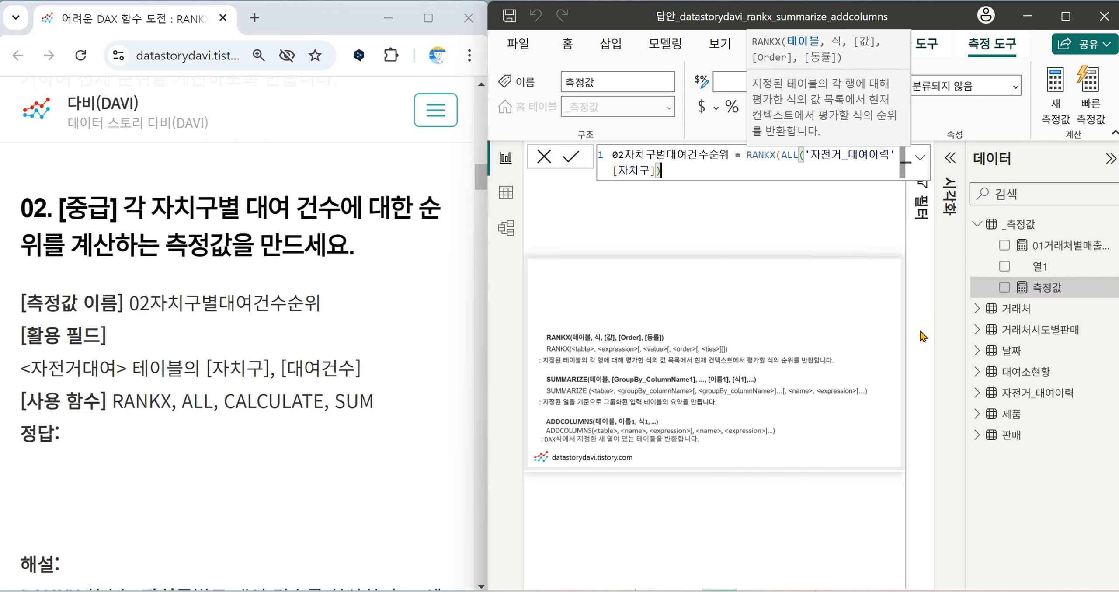
{"action": "type", "text": ", "}
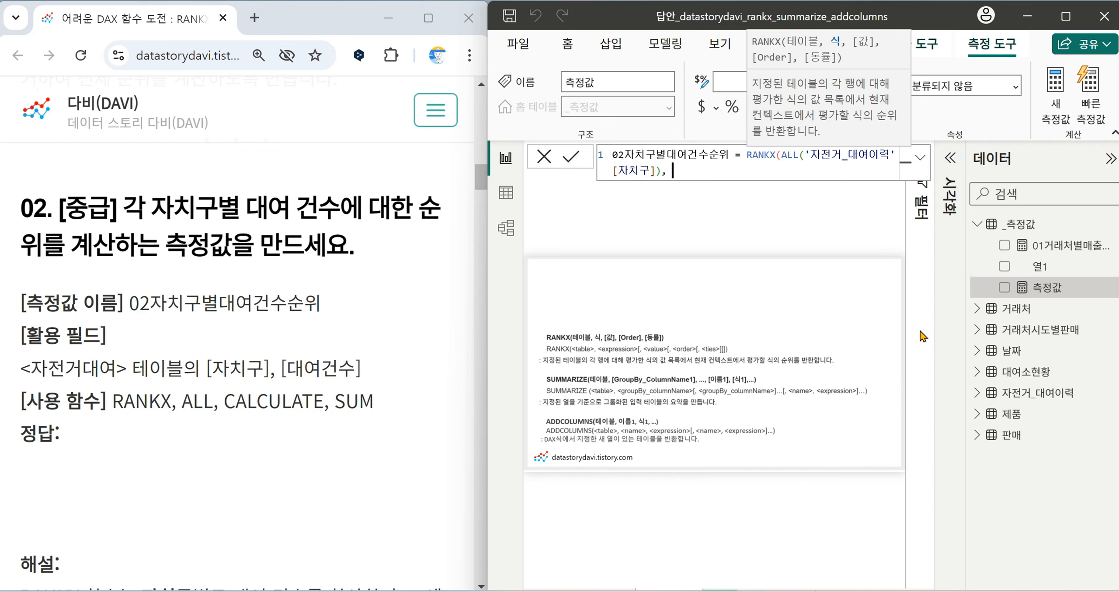
Add CALCULATE(SUM('자전거_대여이력'[대여건수])) as the ranking expression, close the formula and commit the 02자치구별대여건수순위 measure.
{"action": "type", "text": "CALCU"}
{"action": "key", "text": "Tab"}
{"action": "type", "text": "SU"}
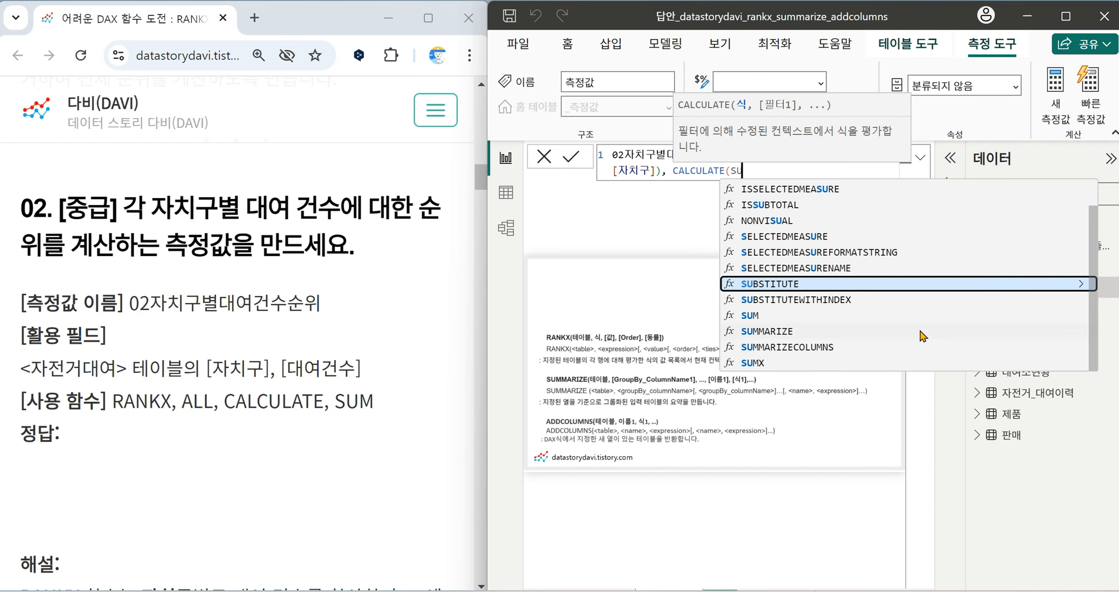
{"action": "type", "text": "M"}
{"action": "key", "text": "Tab"}
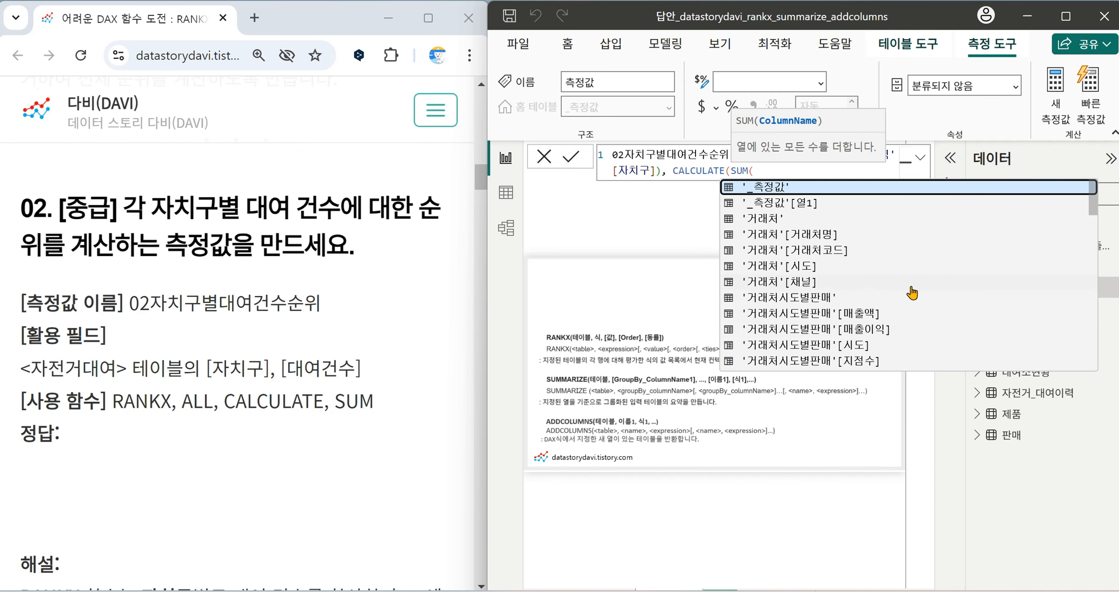
{"action": "scroll", "coordinate": [912, 293], "scroll_direction": "down", "scroll_amount": 10}
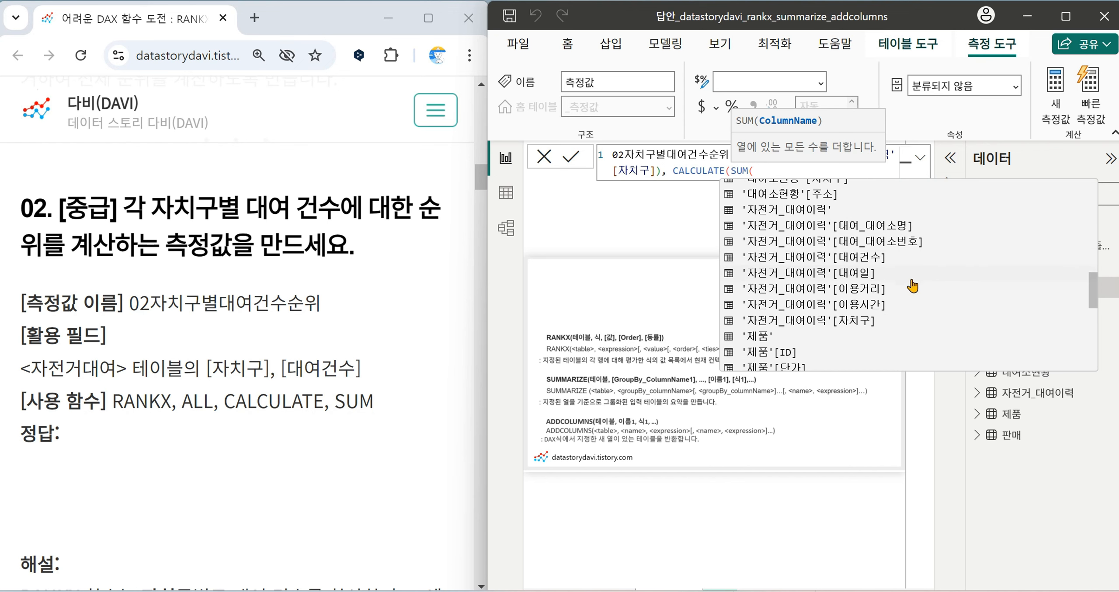
{"action": "left_click", "coordinate": [890, 259]}
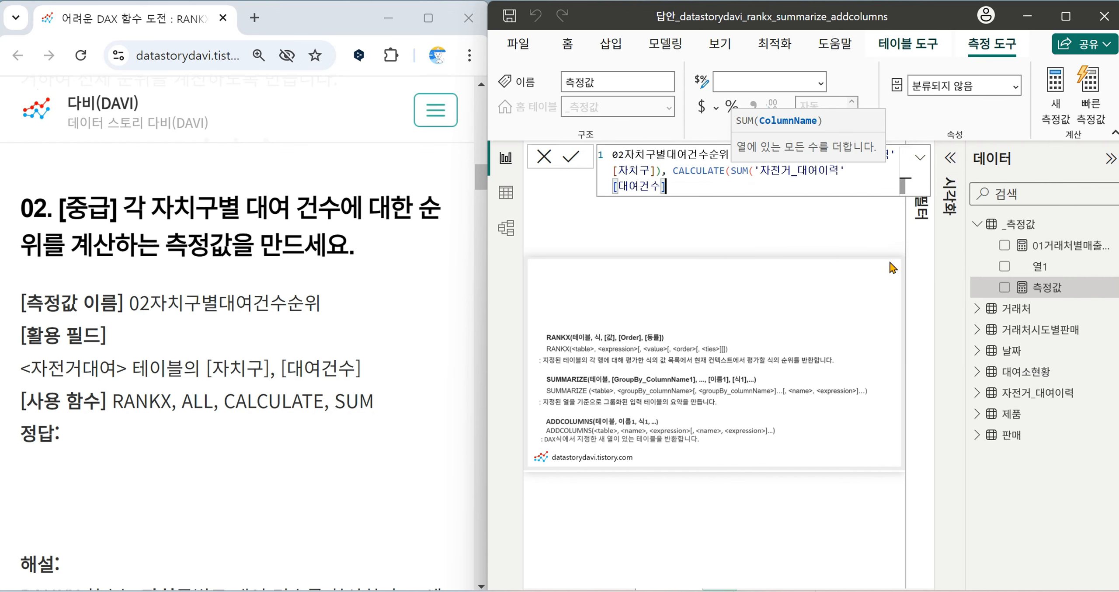
{"action": "type", "text": "))"}
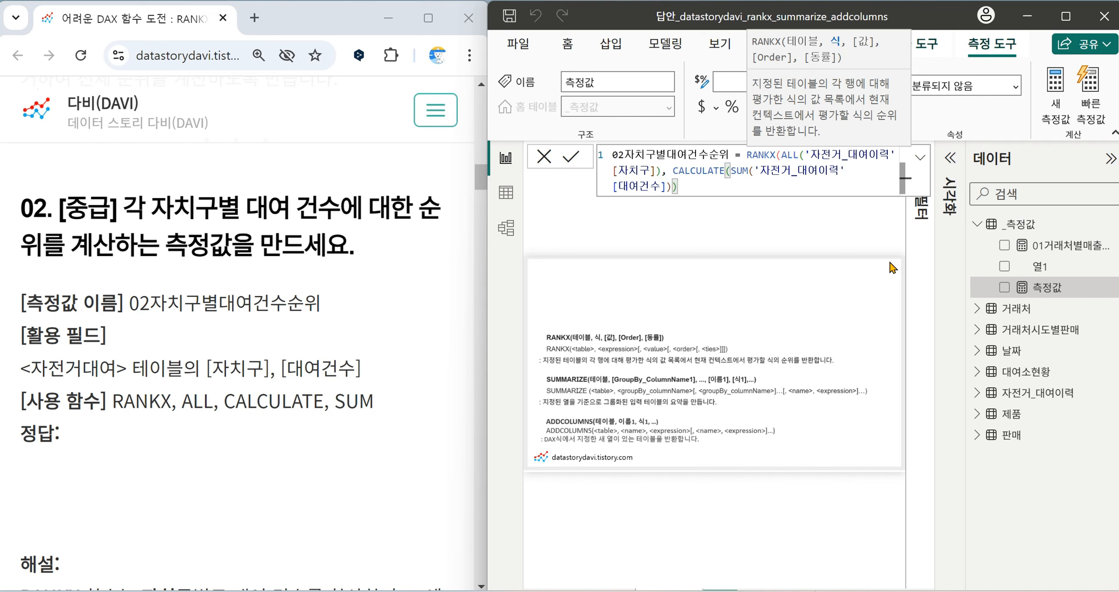
{"action": "type", "text": ")"}
{"action": "key", "text": "Return"}
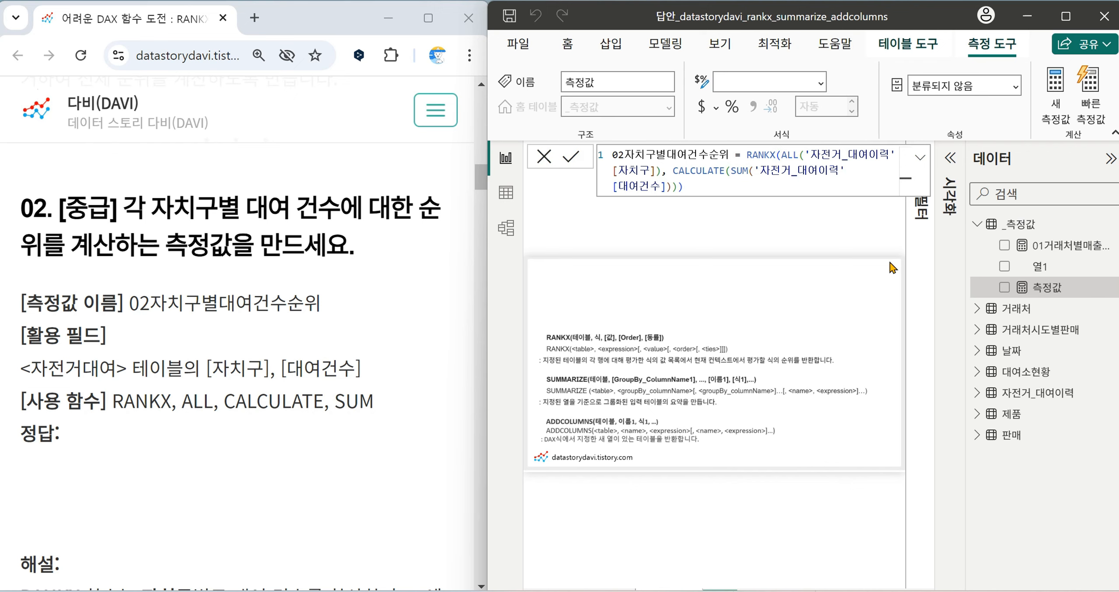
Read exercise 03 and create a new measure in the _측정값 table named 03연도별거래처매출순위.
{"action": "scroll", "coordinate": [280, 334], "scroll_direction": "down", "scroll_amount": 5}
{"action": "scroll", "coordinate": [280, 334], "scroll_direction": "down", "scroll_amount": 6}
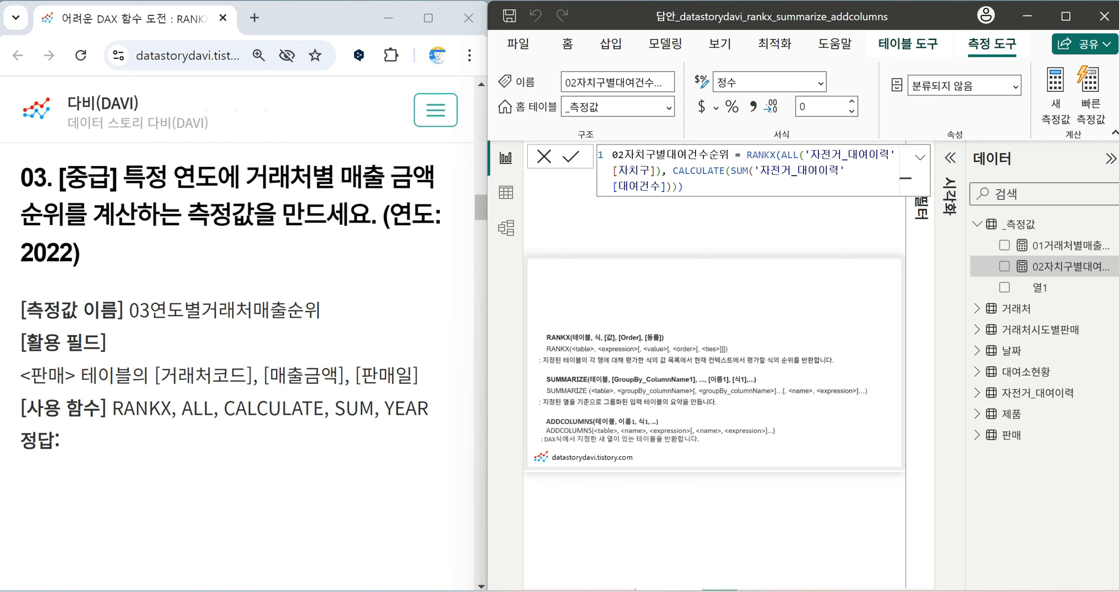
{"action": "left_click", "coordinate": [1056, 94]}
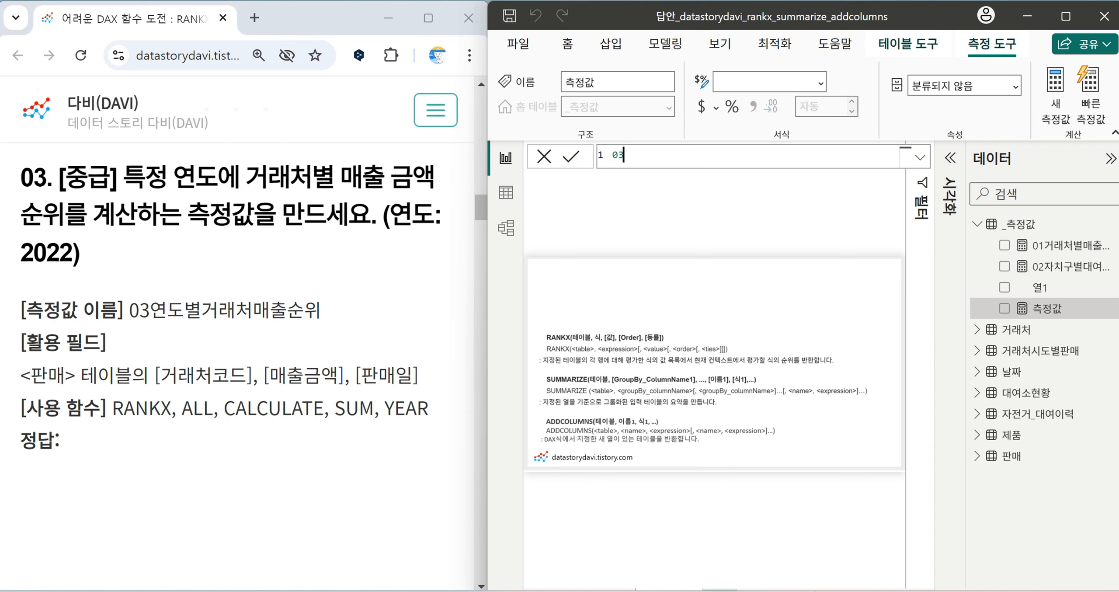
{"action": "type", "text": "03연도별거래체"}
{"action": "type", "text": "매출순위 "}
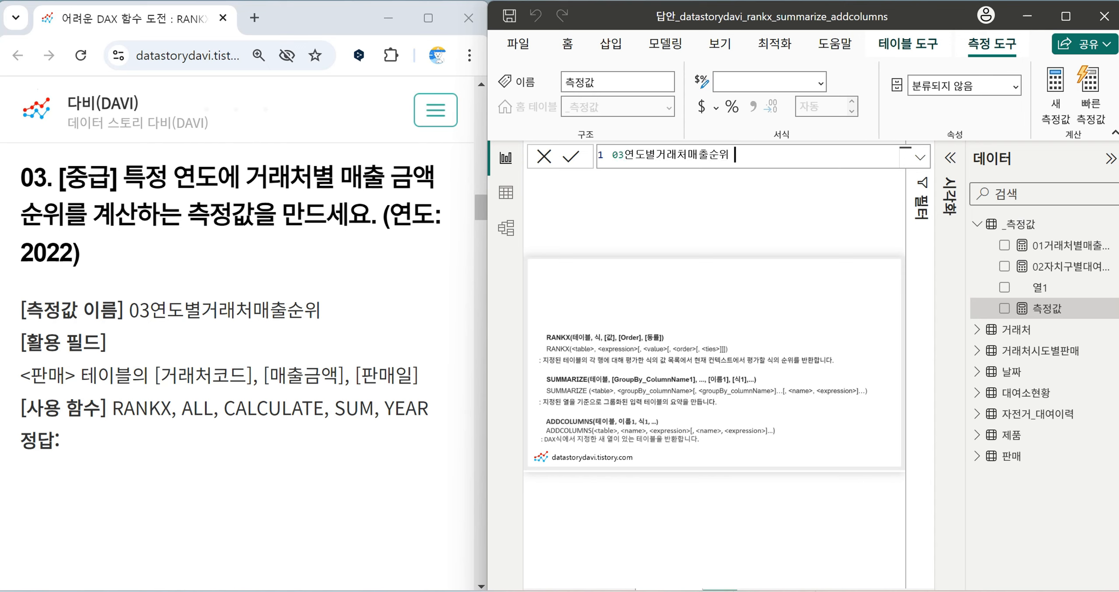
Begin the yearly customer sales rank formula with RANKX over ALL('판매'[거래처코드]).
{"action": "type", "text": "= RANKX("}
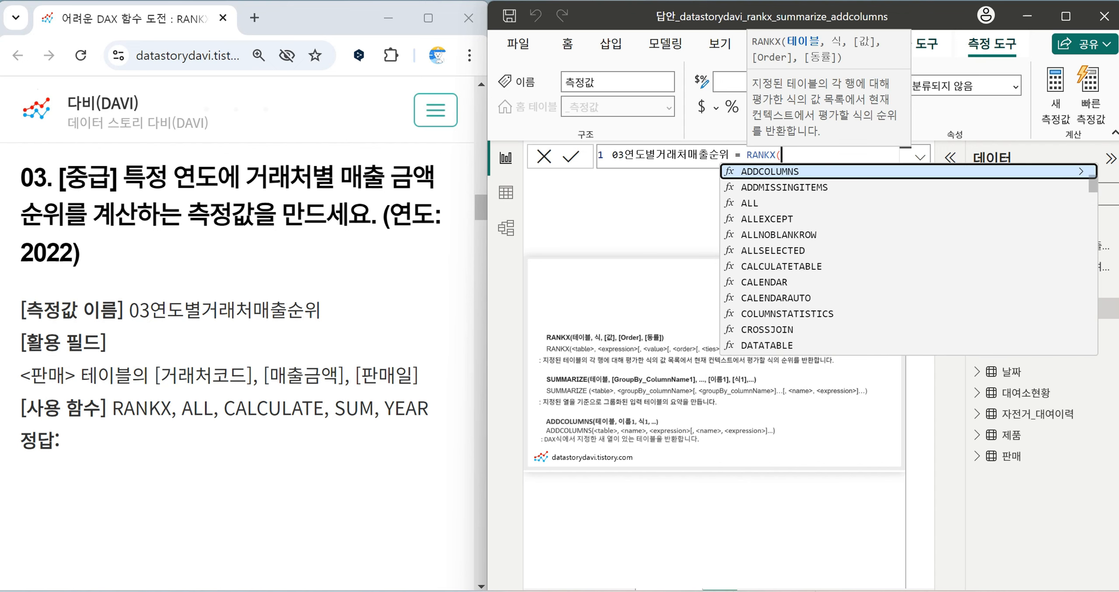
{"action": "type", "text": "ALL("}
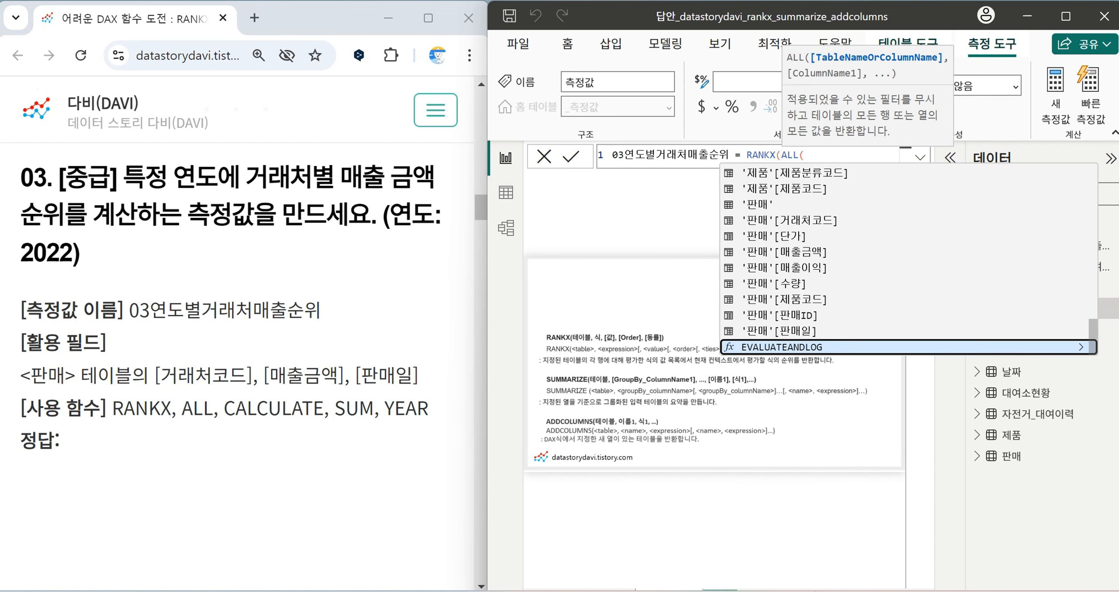
{"action": "left_click", "coordinate": [876, 220]}
{"action": "type", "text": ")"}
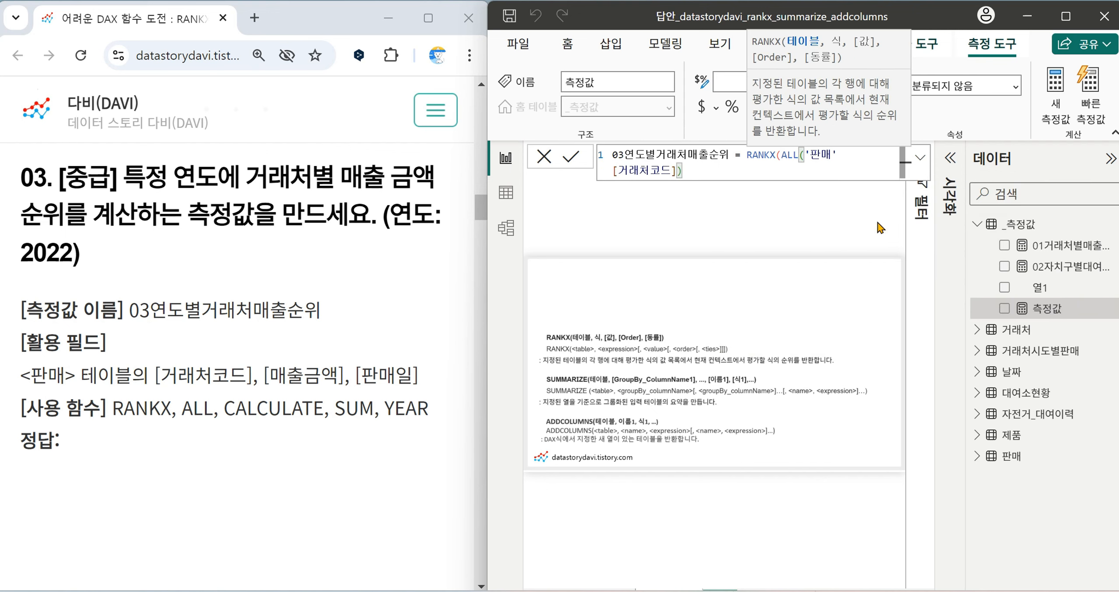
{"action": "type", "text": ", "}
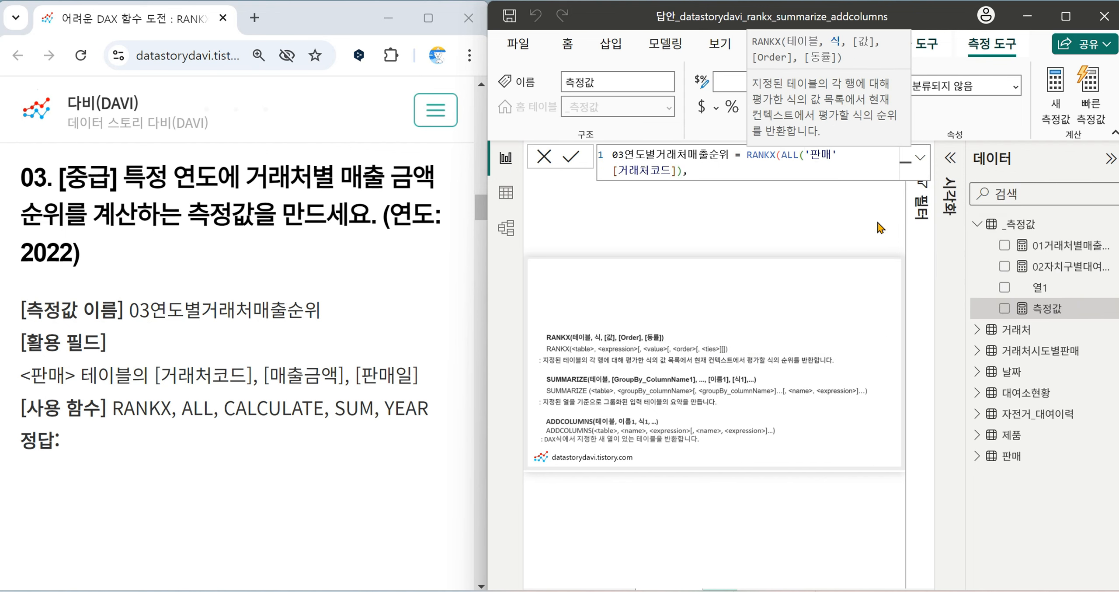
Add CALCULATE with SUM('판매'[매출금액]) as the ranking expression of the yearly customer sales measure.
{"action": "type", "text": "CAL"}
{"action": "key", "text": "Tab"}
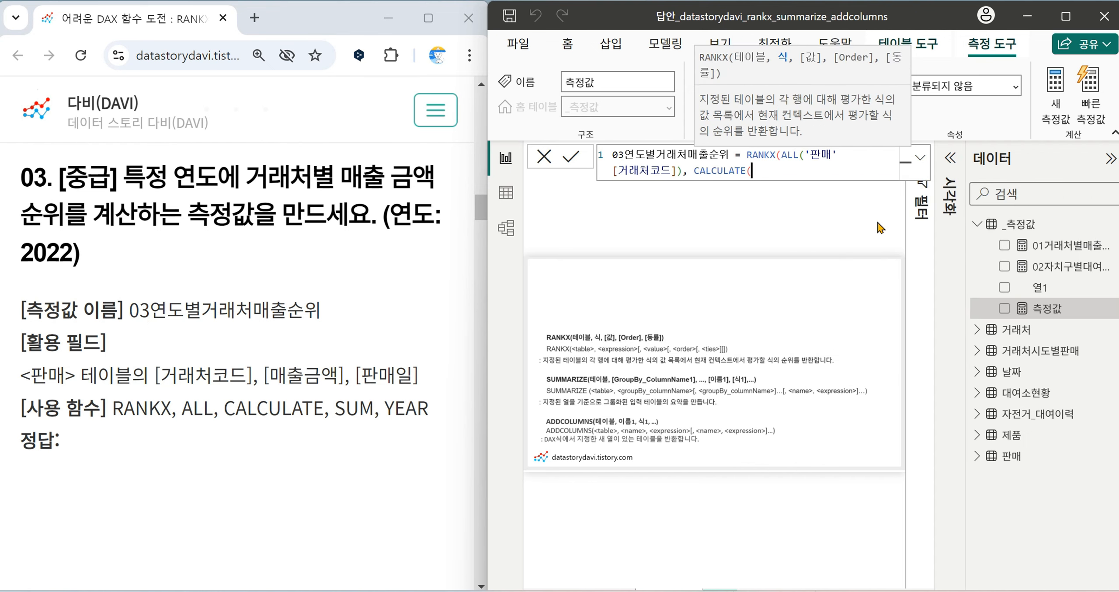
{"action": "type", "text": "SUM("}
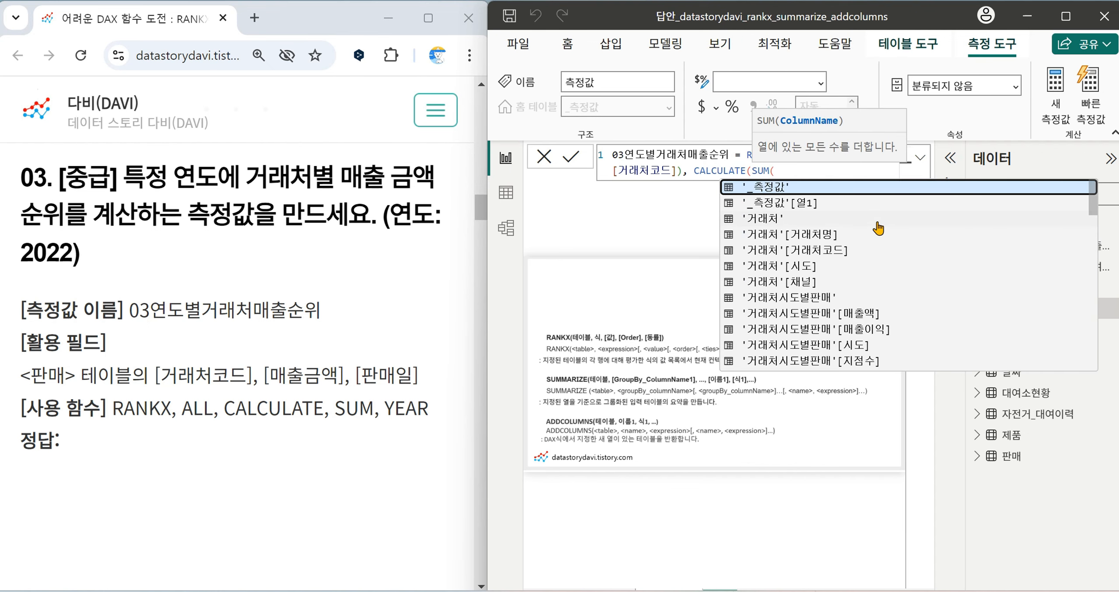
{"action": "scroll", "coordinate": [874, 282], "scroll_direction": "down", "scroll_amount": 10}
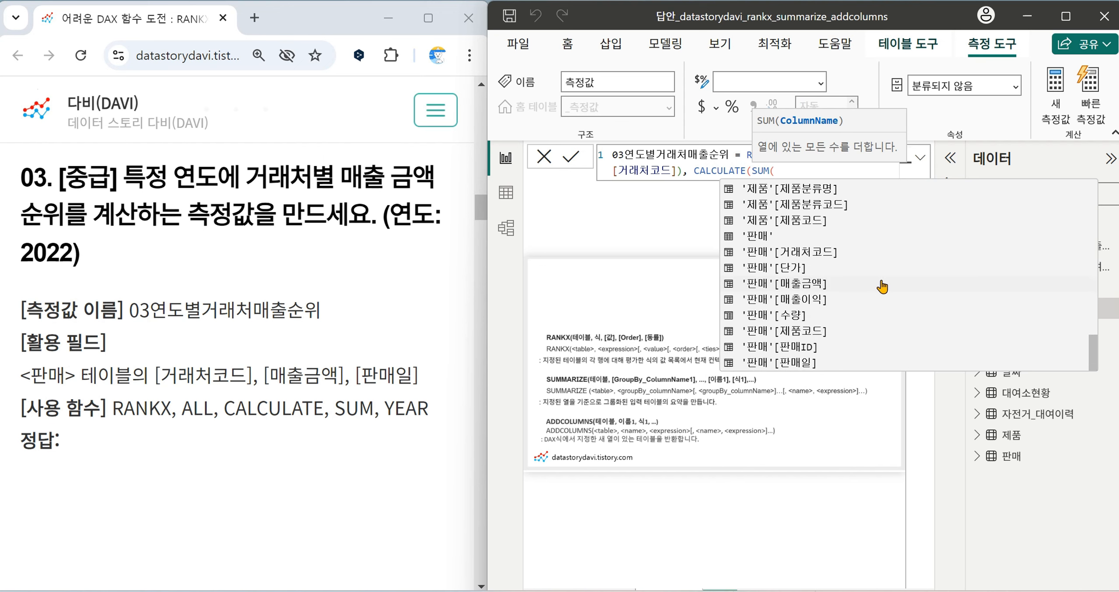
{"action": "left_click", "coordinate": [873, 282]}
{"action": "type", "text": ")"}
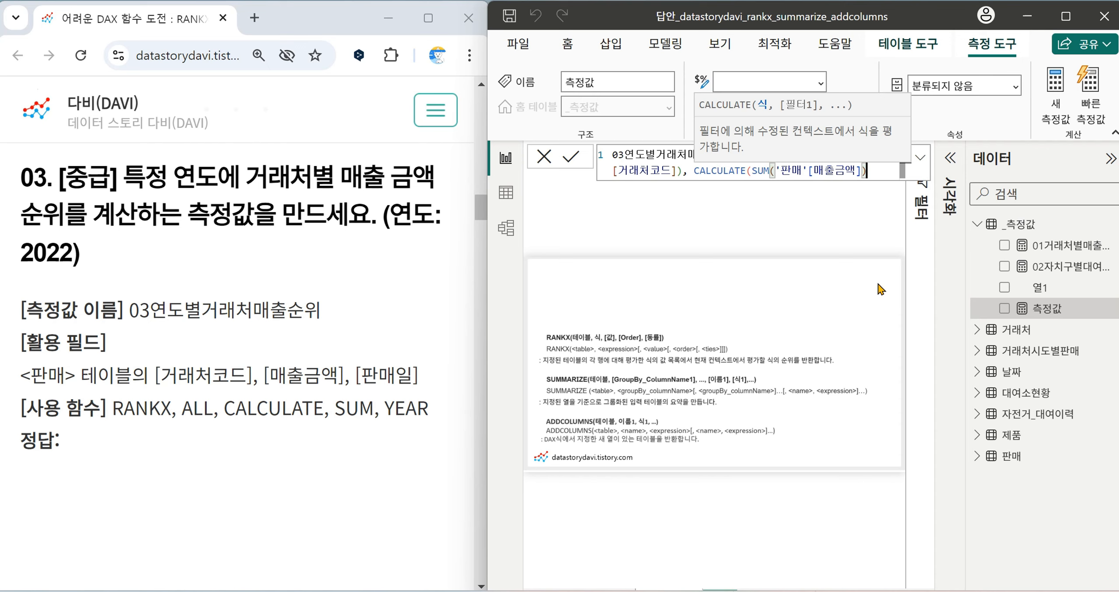
Add the filter YEAR('판매'[판매일])=2022 to CALCULATE, close the formula and commit the 03연도별거래처매출순위 measure.
{"action": "type", "text": ","}
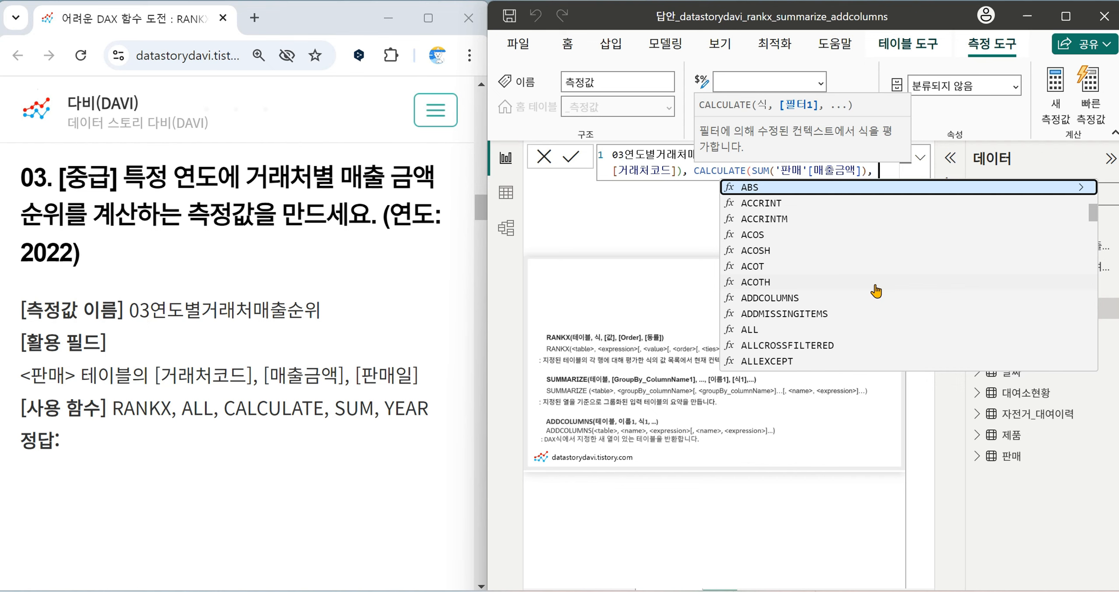
{"action": "type", "text": "'"}
{"action": "scroll", "coordinate": [875, 291], "scroll_direction": "down", "scroll_amount": 12}
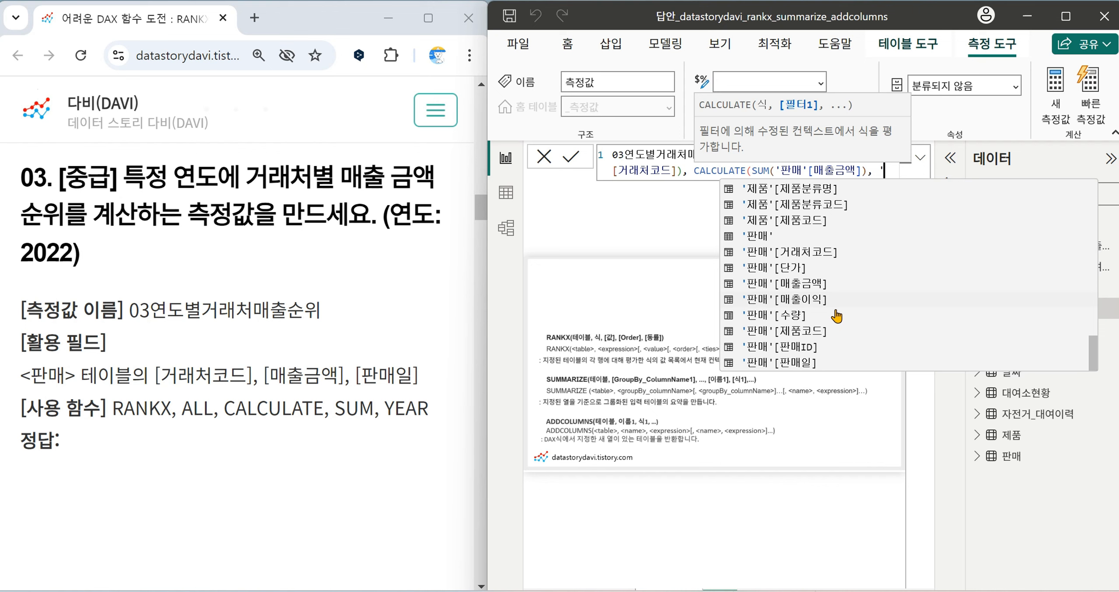
{"action": "left_click", "coordinate": [824, 363]}
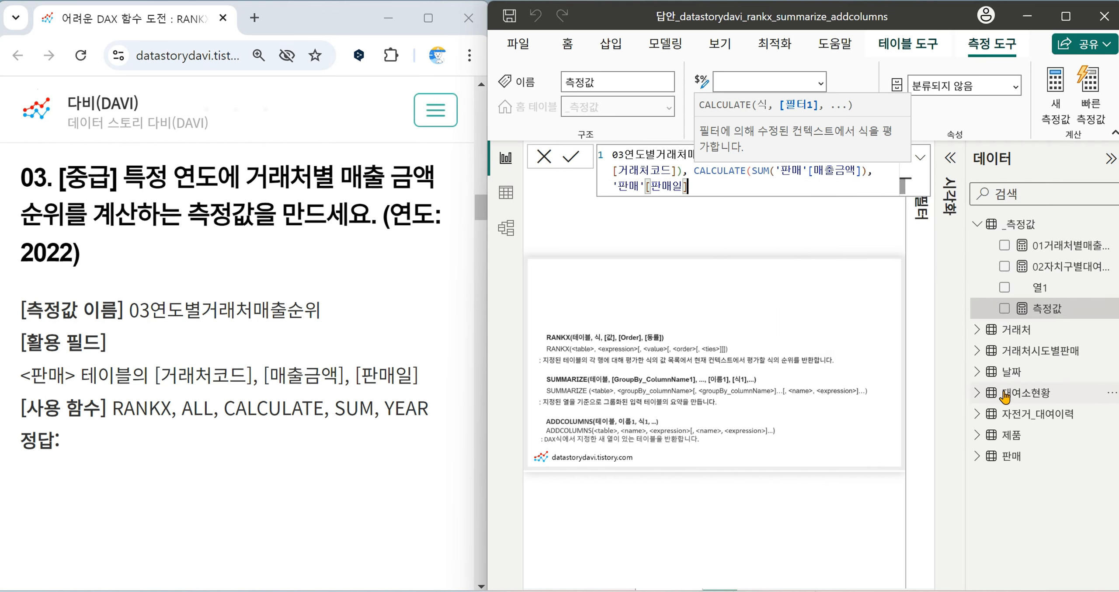
{"action": "left_click", "coordinate": [616, 187]}
{"action": "type", "text": "YEAR("}
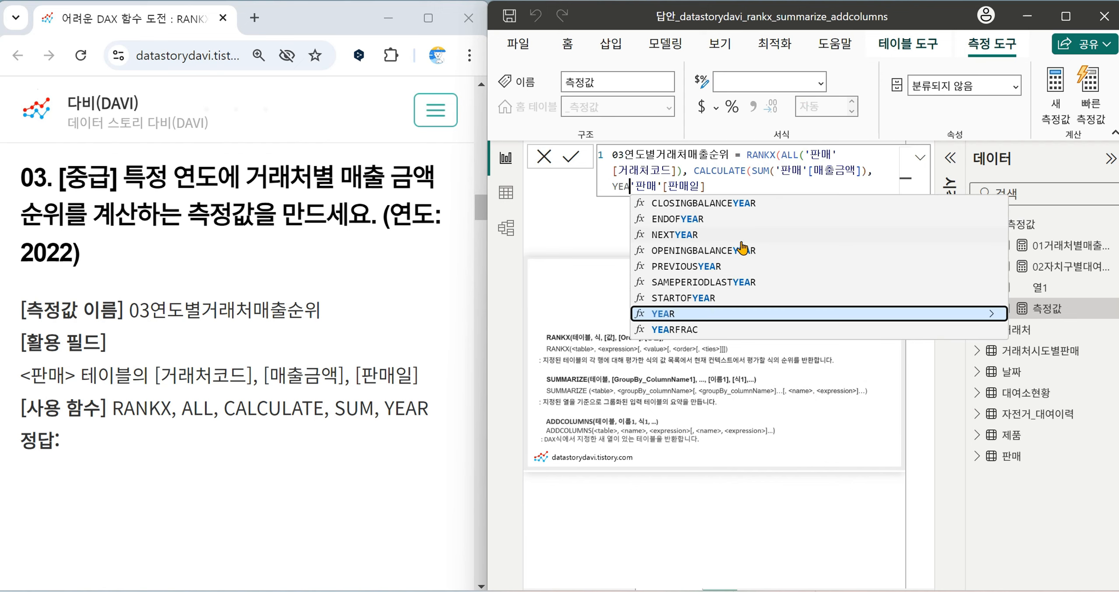
{"action": "left_click", "coordinate": [759, 185]}
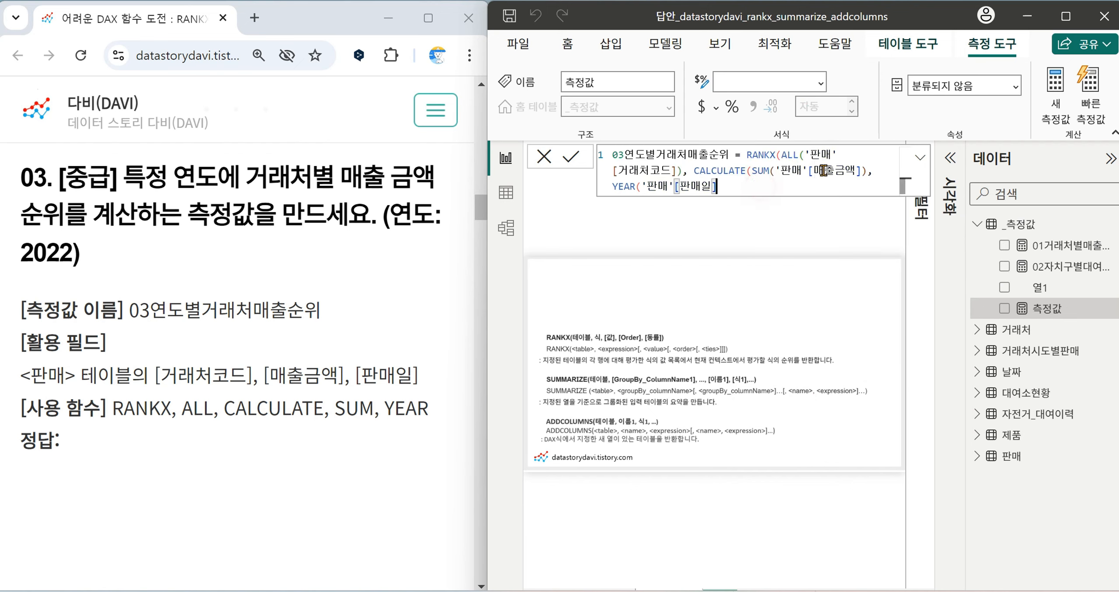
{"action": "type", "text": ")=2022))"}
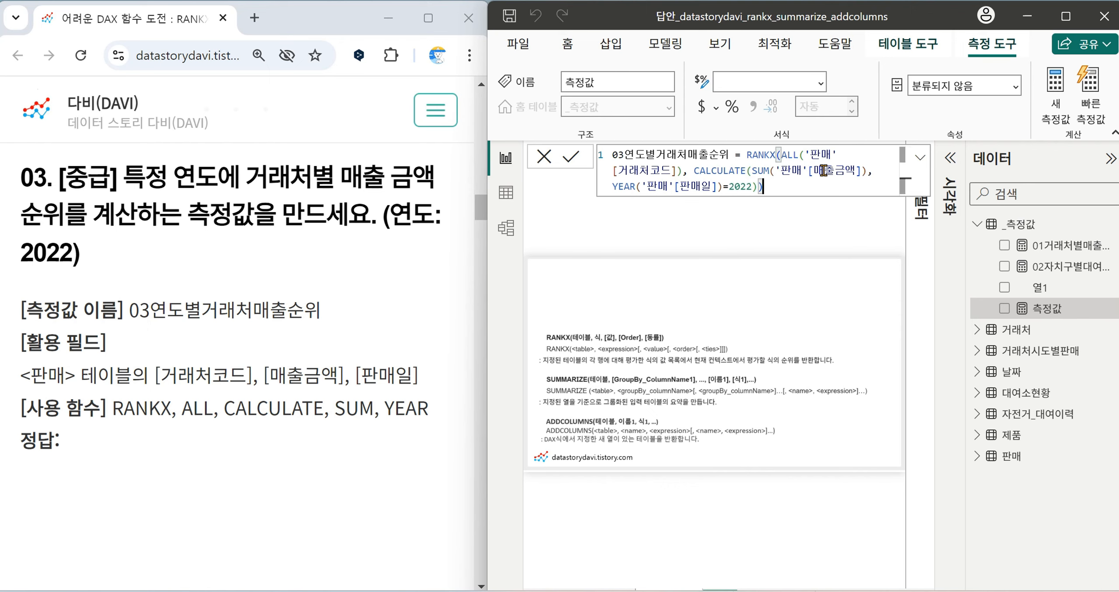
{"action": "key", "text": "Return"}
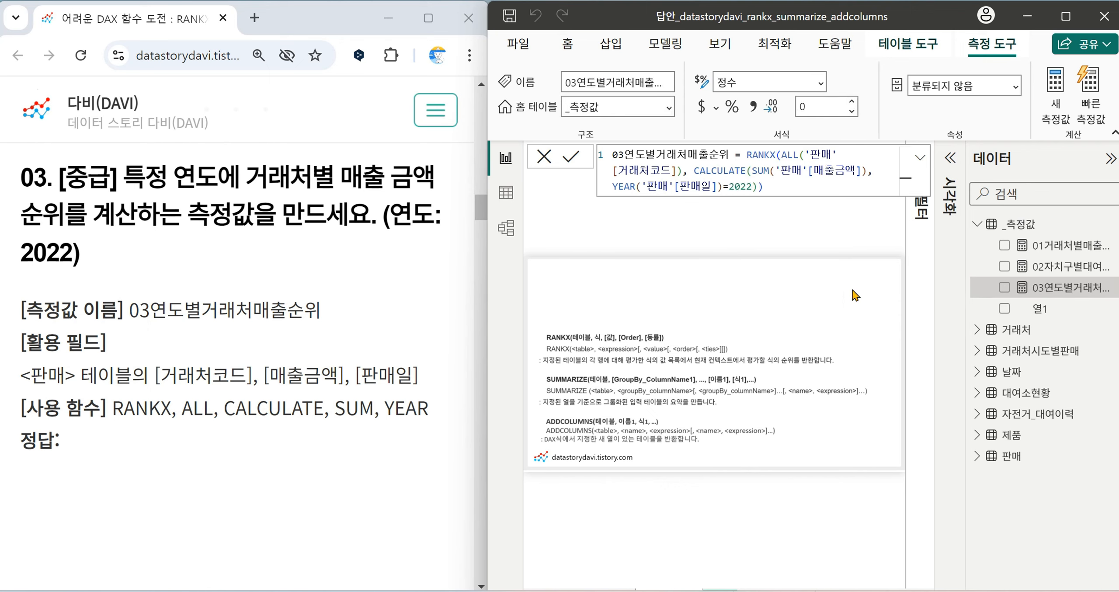
Read exercise 04 and create a new measure in the _측정값 table named 04거래처별매출내림차순순위.
{"action": "scroll", "coordinate": [274, 332], "scroll_direction": "down", "scroll_amount": 12}
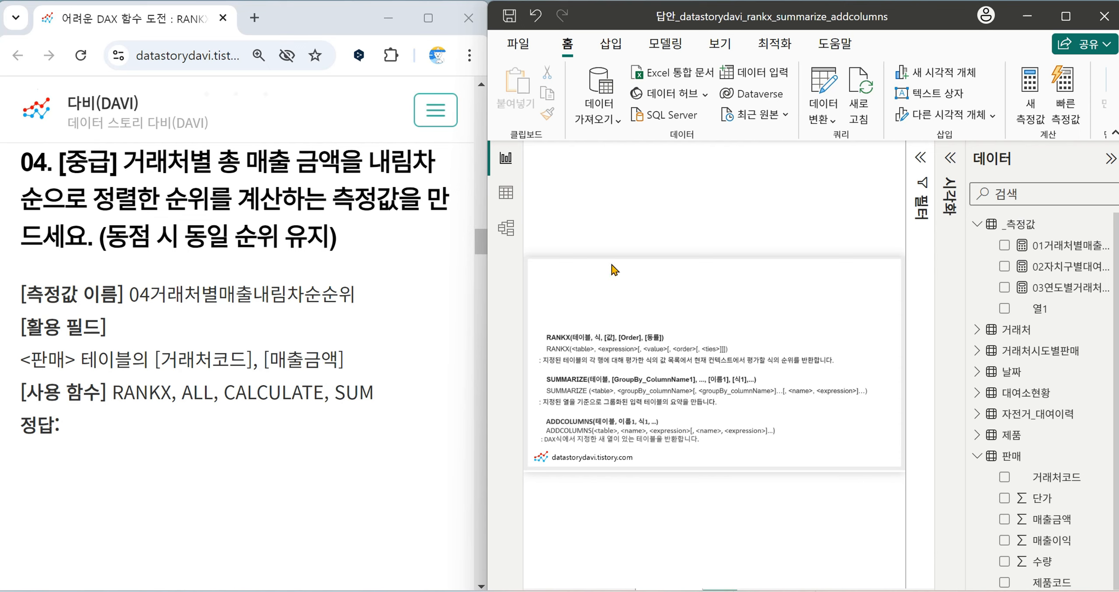
{"action": "left_click", "coordinate": [1106, 227]}
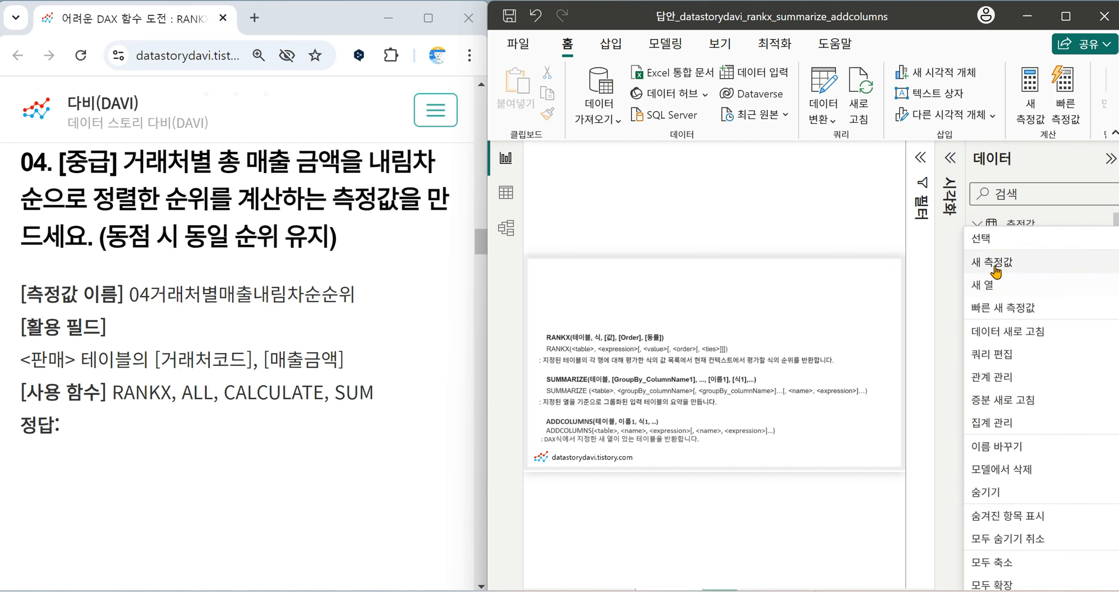
{"action": "left_click", "coordinate": [1001, 259]}
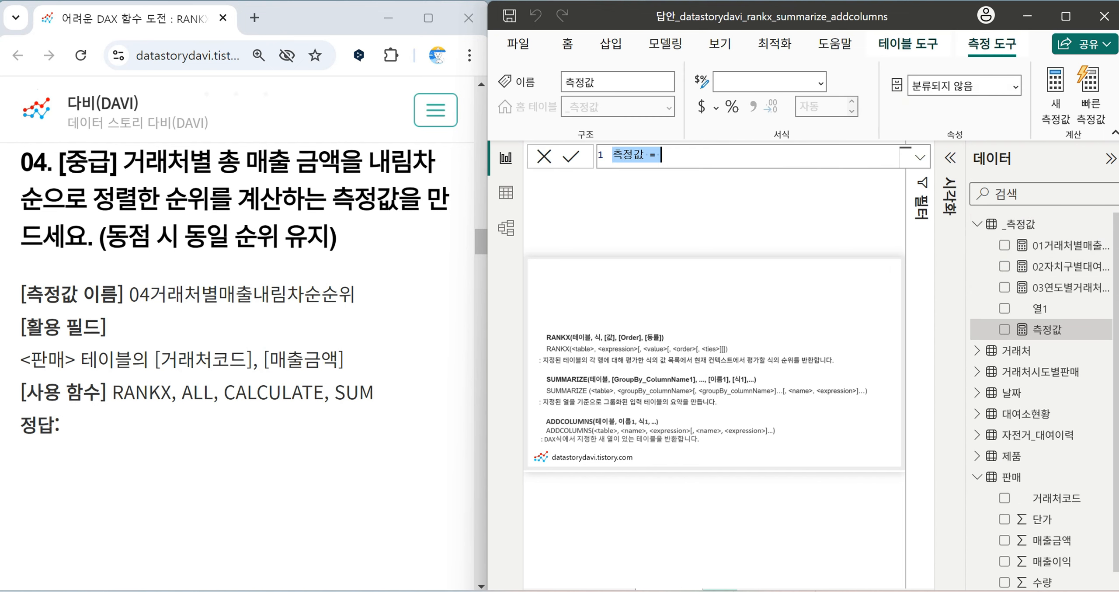
{"action": "type", "text": "04거래처별매"}
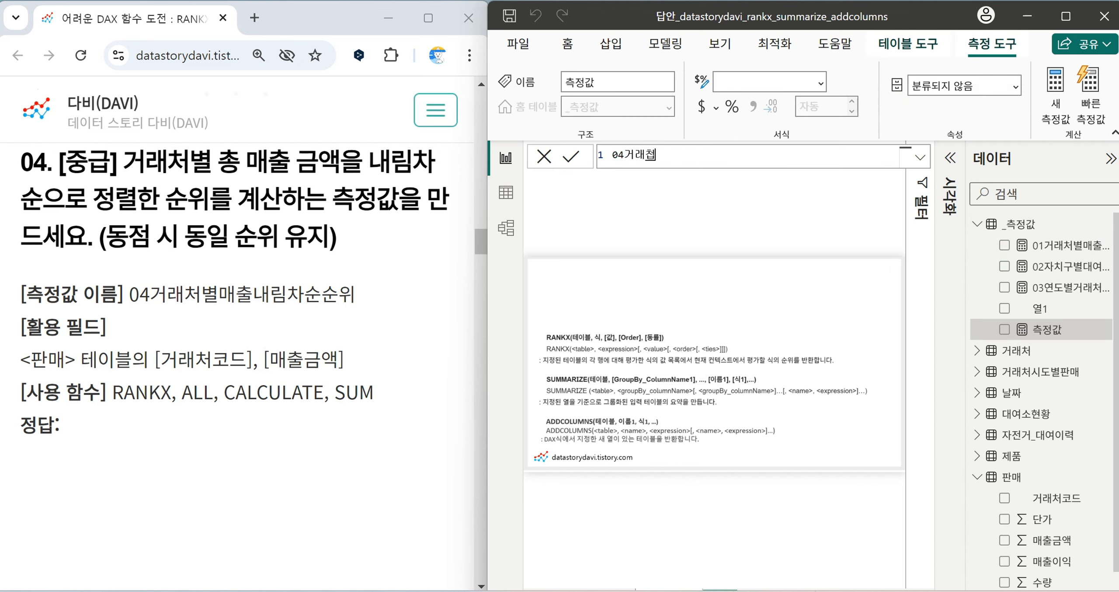
{"action": "type", "text": "출내림차순순위 = "}
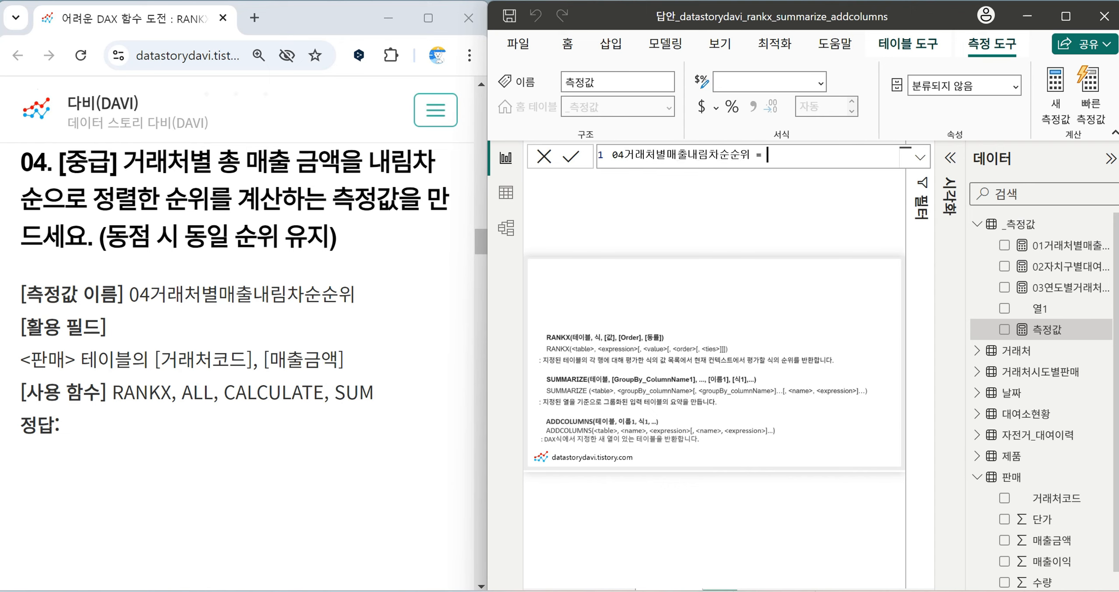
Begin the descending customer sales rank formula with RANKX over ALL('판매'[거래처코드]).
{"action": "type", "text": "RANKX"}
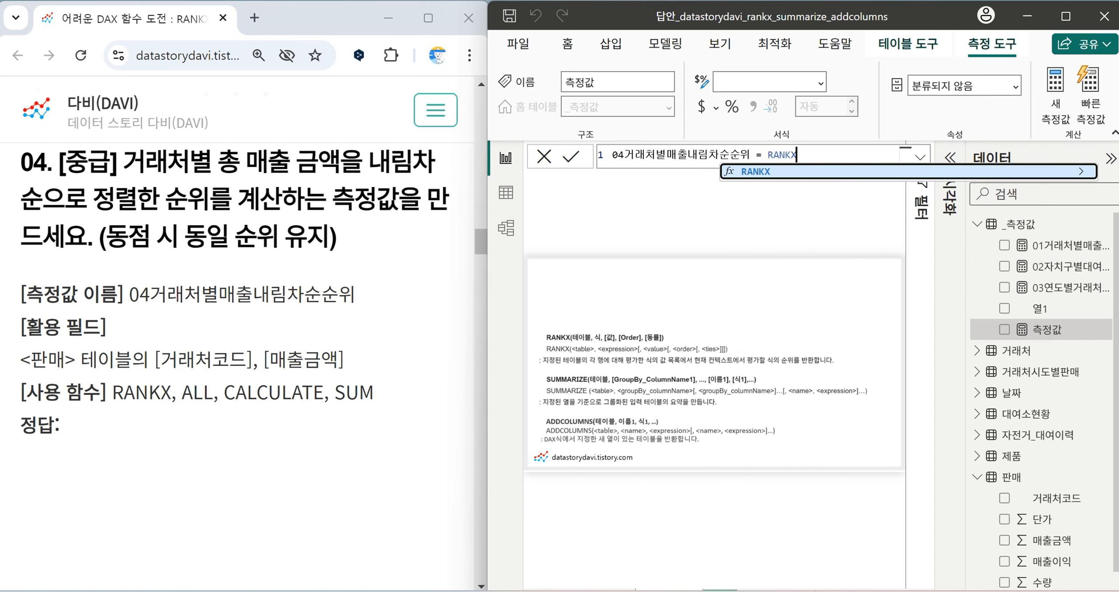
{"action": "type", "text": "(ALL("}
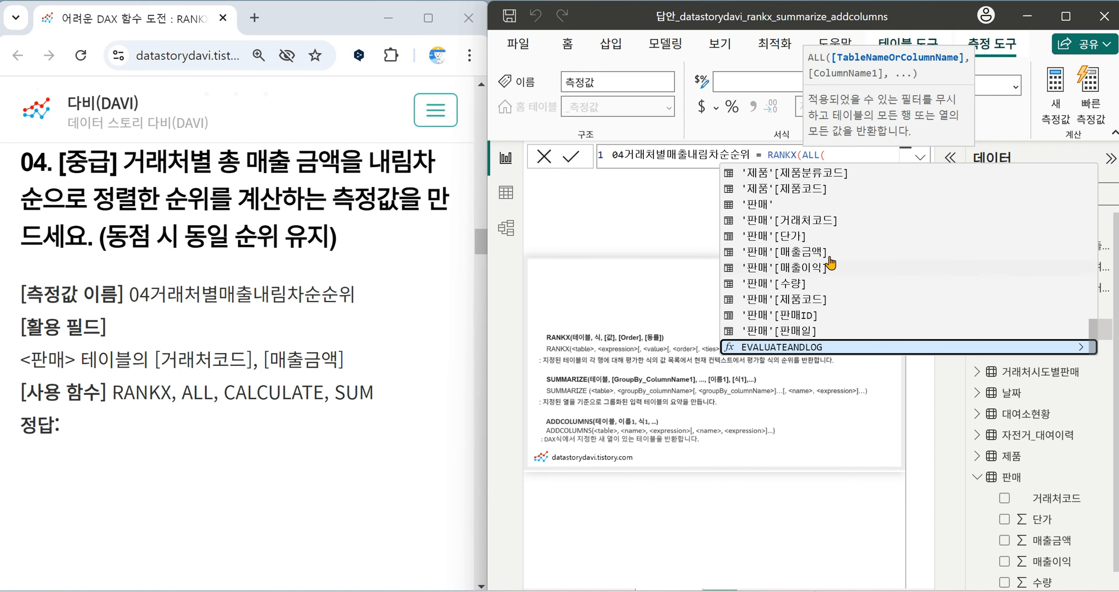
{"action": "left_click", "coordinate": [847, 227]}
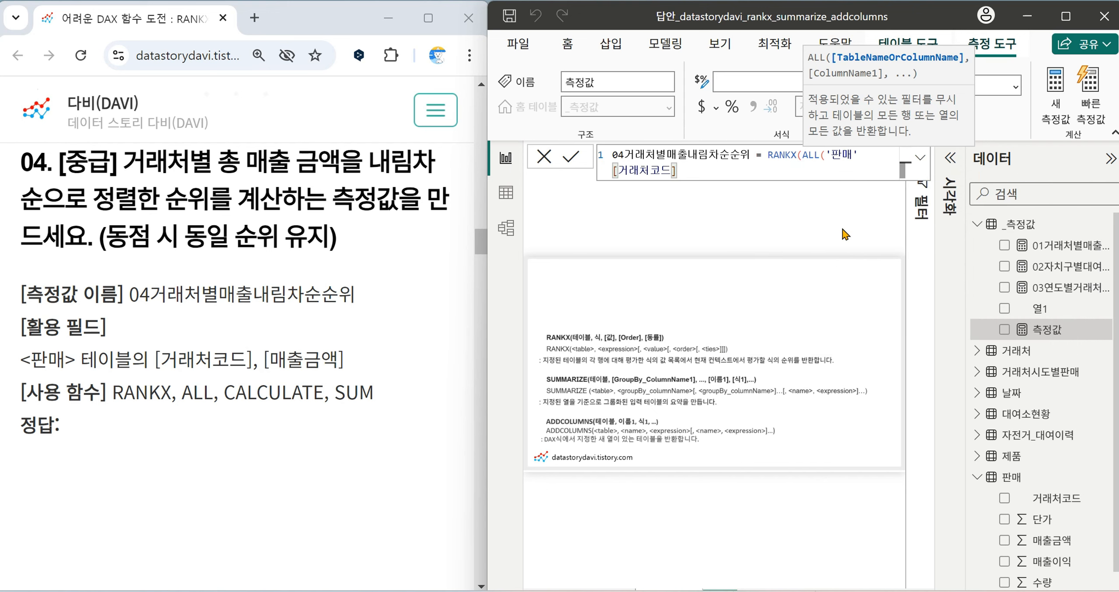
{"action": "type", "text": "), "}
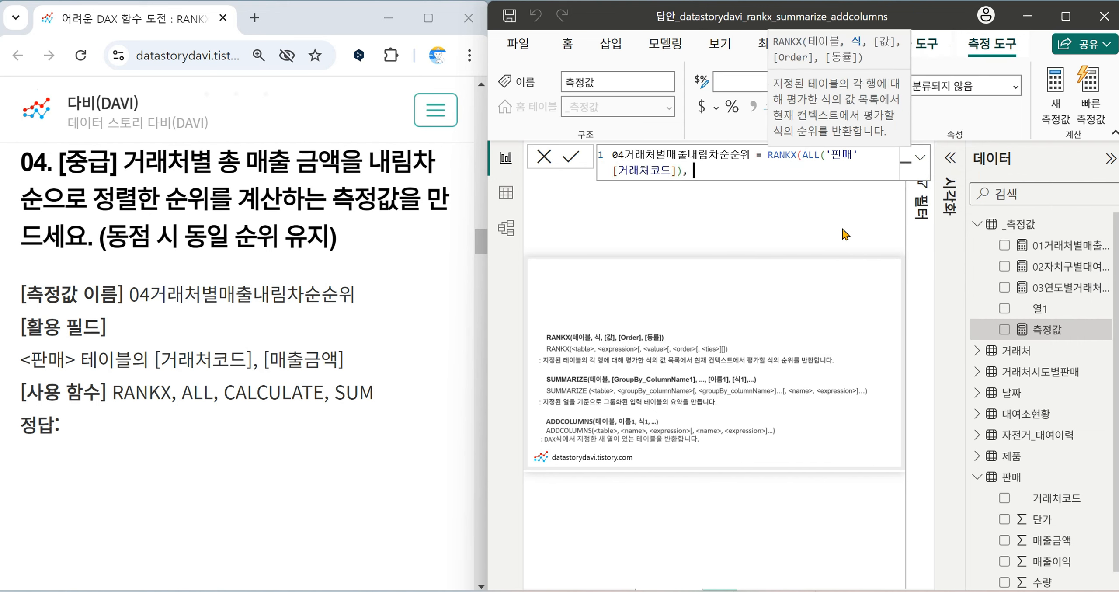
Add CALCULATE(SUM('판매'[매출금액])) as the ranking expression of the descending customer sales measure.
{"action": "type", "text": "CACL"}
{"action": "key", "text": "BackSpace"}
{"action": "type", "text": "LC"}
{"action": "key", "text": "Tab"}
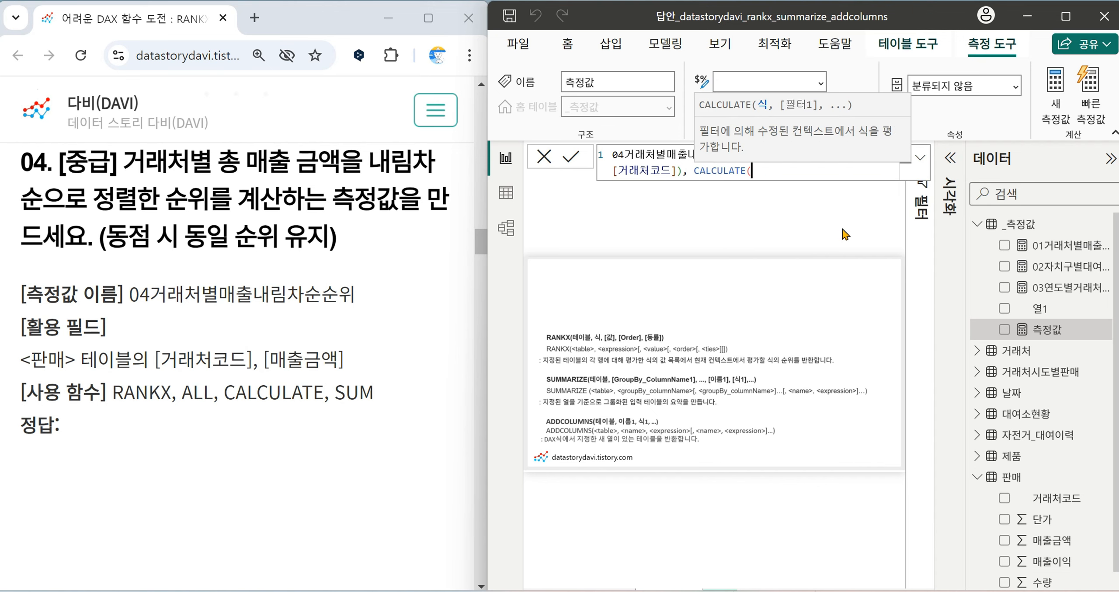
{"action": "type", "text": "SUM"}
{"action": "key", "text": "Tab"}
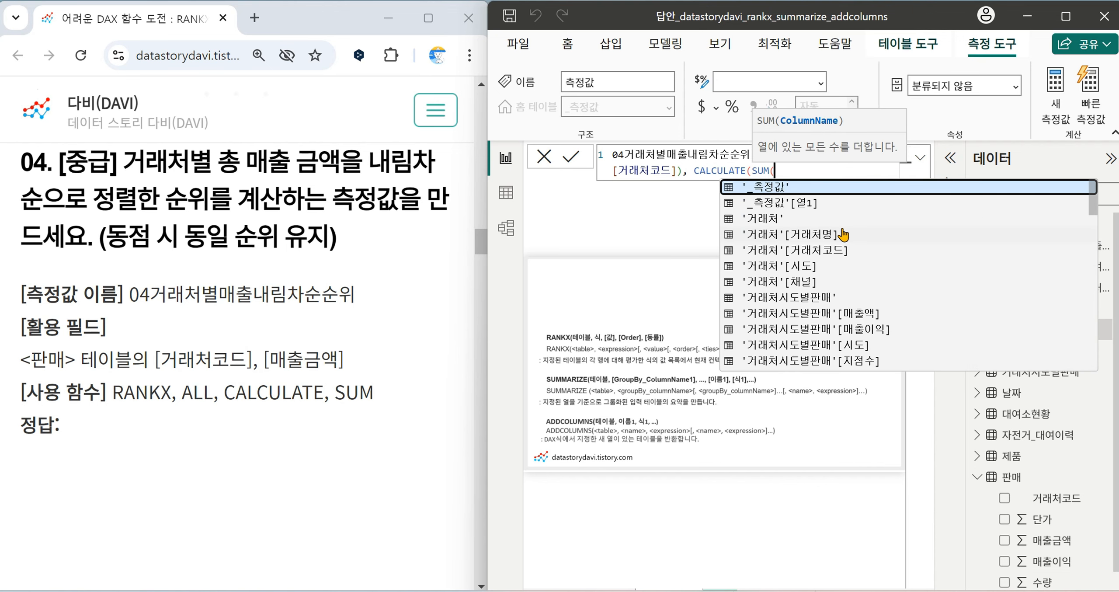
{"action": "scroll", "coordinate": [848, 303], "scroll_direction": "down", "scroll_amount": 10}
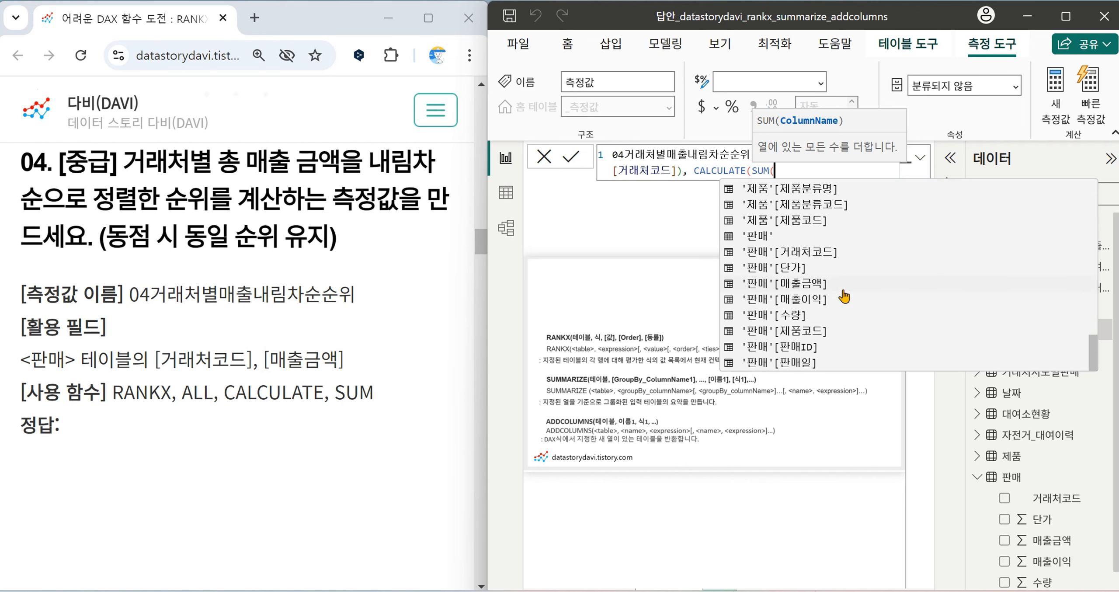
{"action": "left_click", "coordinate": [848, 291]}
{"action": "type", "text": ")"}
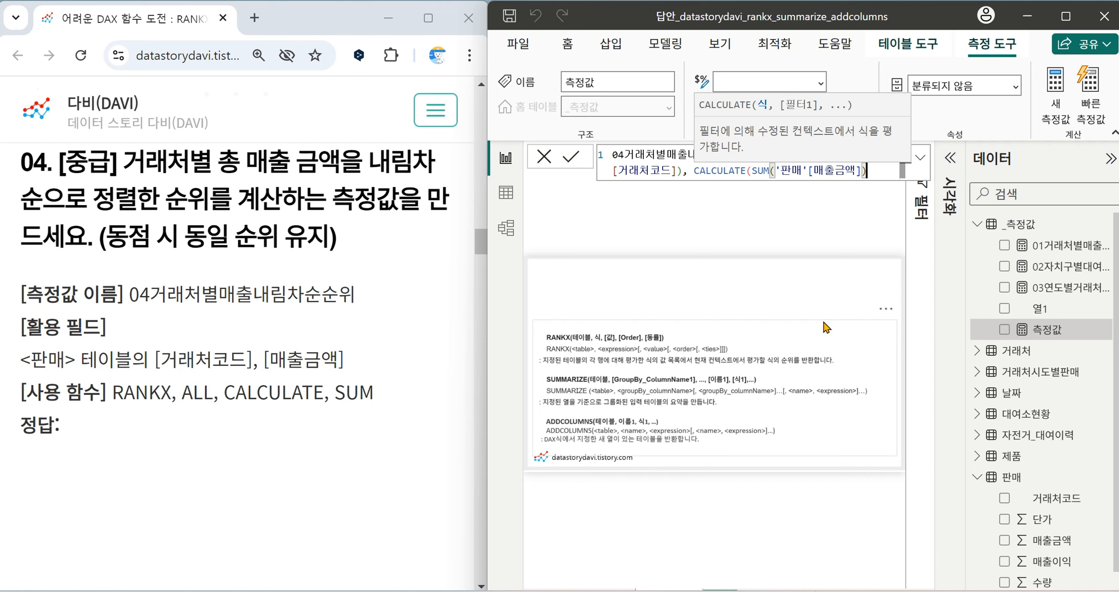
{"action": "type", "text": ","}
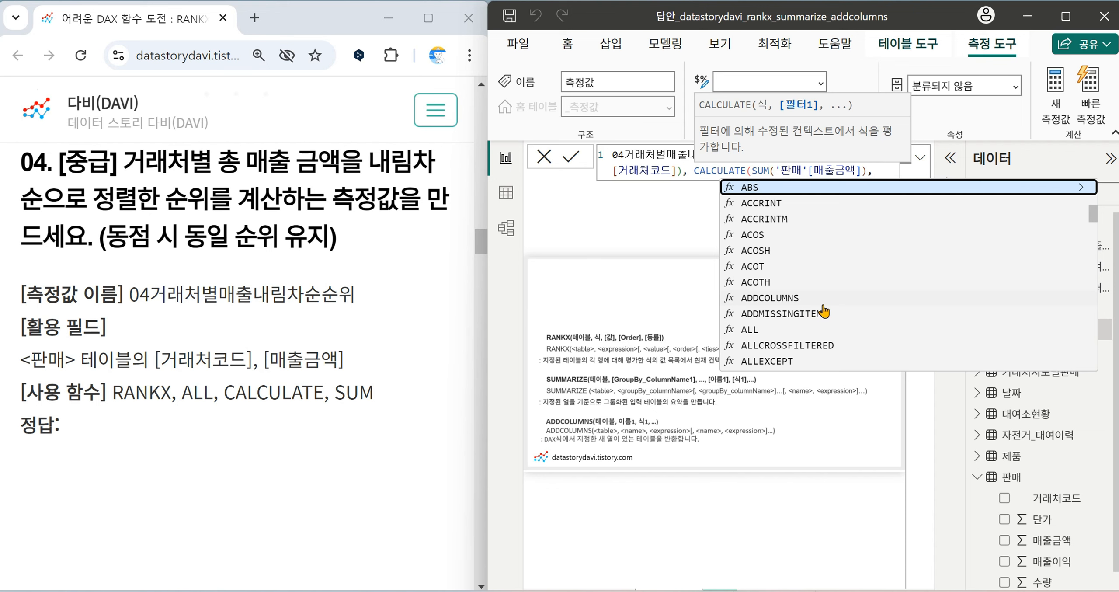
{"action": "key", "text": "BackSpace"}
{"action": "type", "text": ")"}
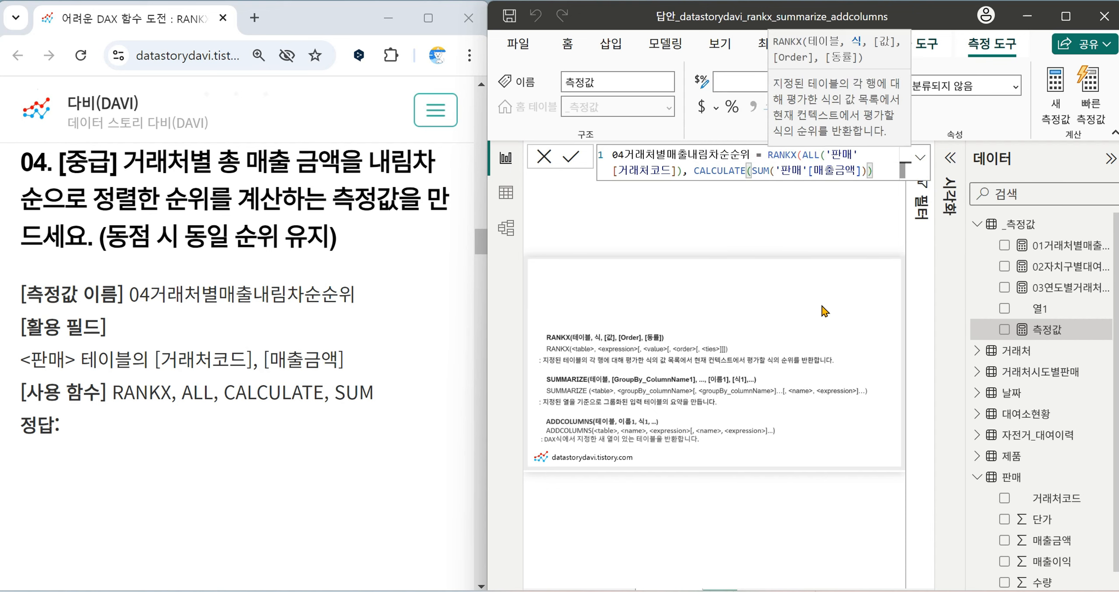
Skip the value argument, set the rank order to DESC with Dense ties, and commit the 04거래처별매출내림차순순위 measure.
{"action": "type", "text": ", ,"}
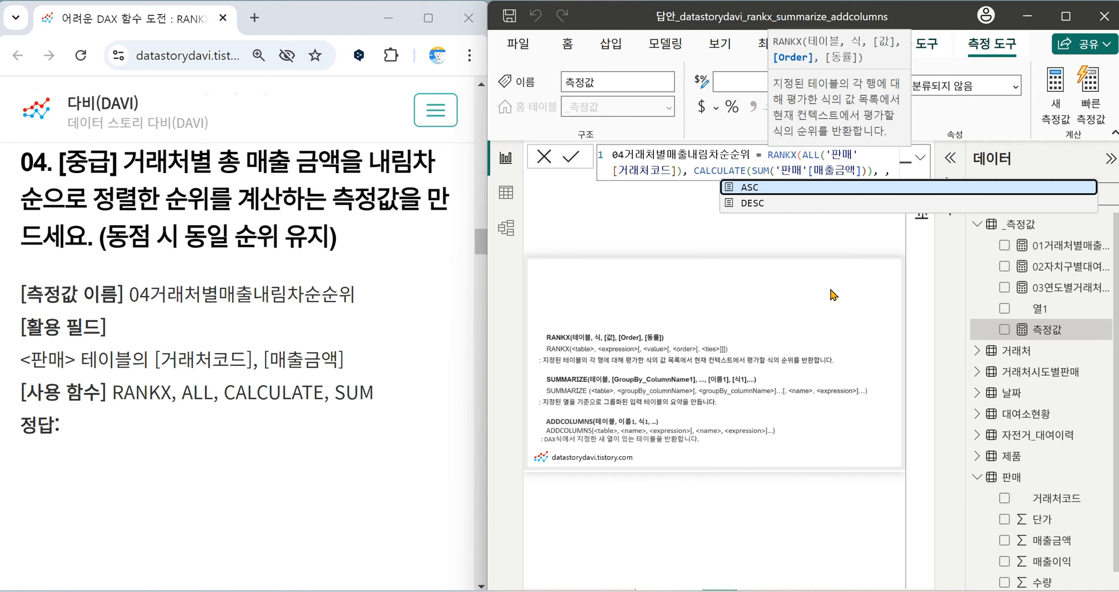
{"action": "left_click", "coordinate": [786, 203]}
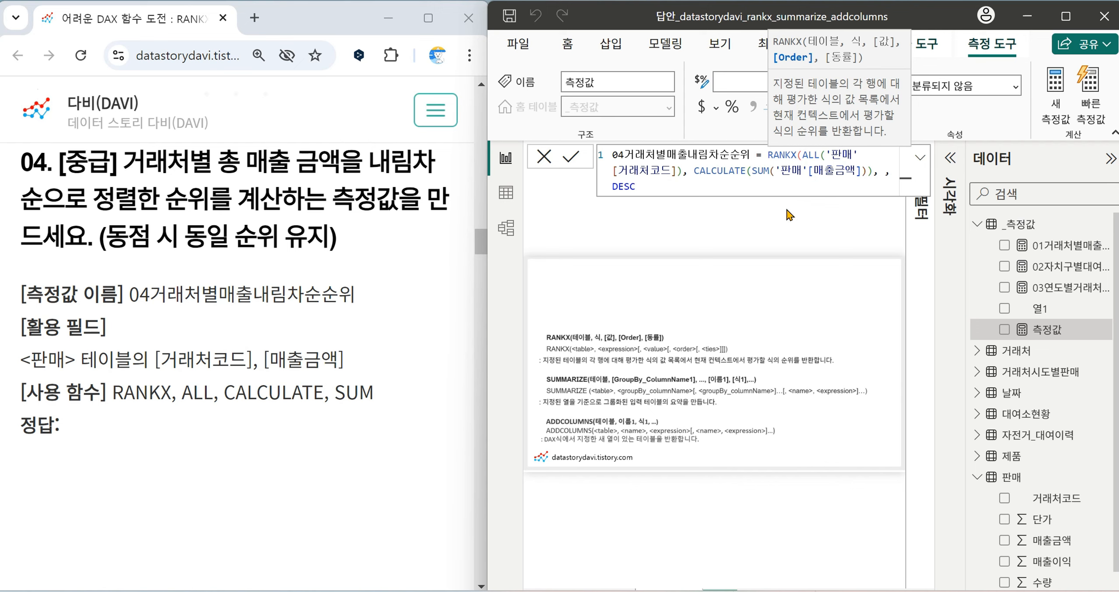
{"action": "type", "text": ","}
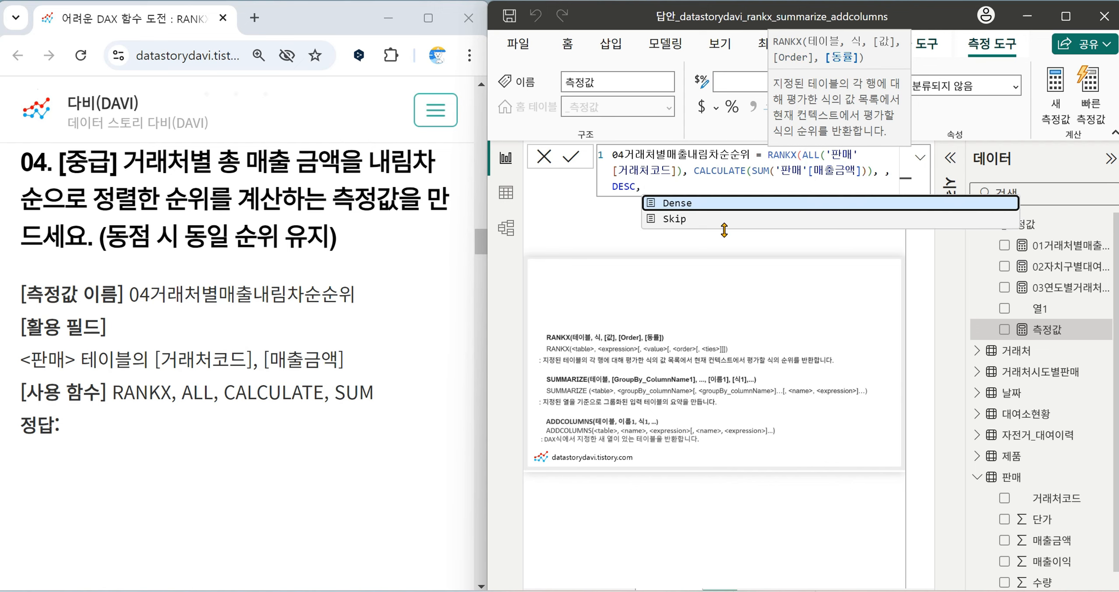
{"action": "left_click", "coordinate": [729, 203]}
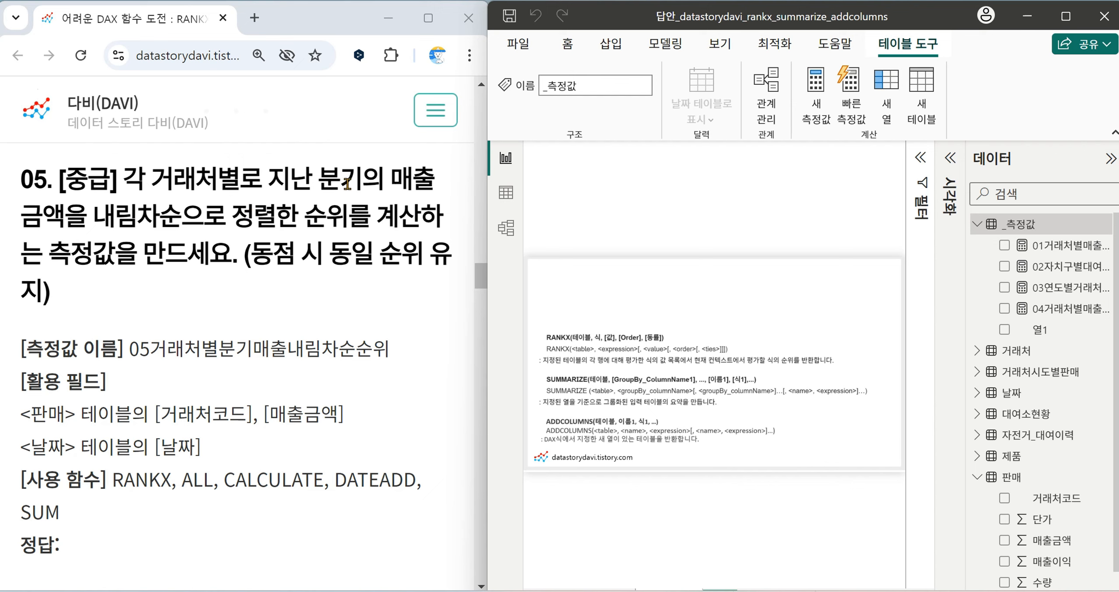
Read exercise 05 and create a new measure in the _측정값 table named 05거래처별분기매출내림차순순위.
{"action": "left_click_drag", "start_coordinate": [334, 481], "coordinate": [416, 488]}
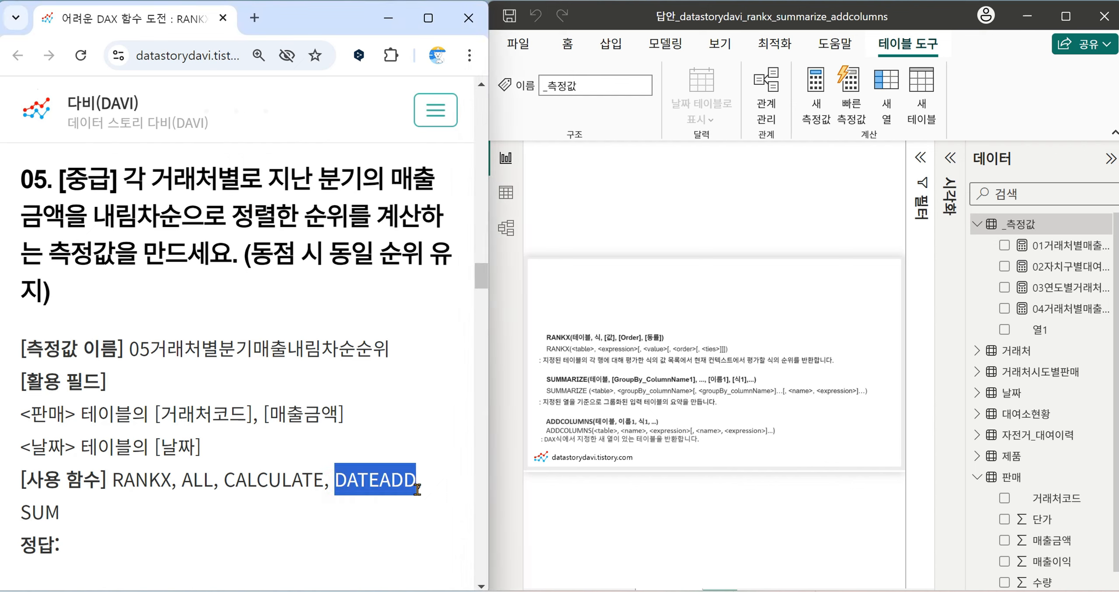
{"action": "left_click", "coordinate": [306, 257]}
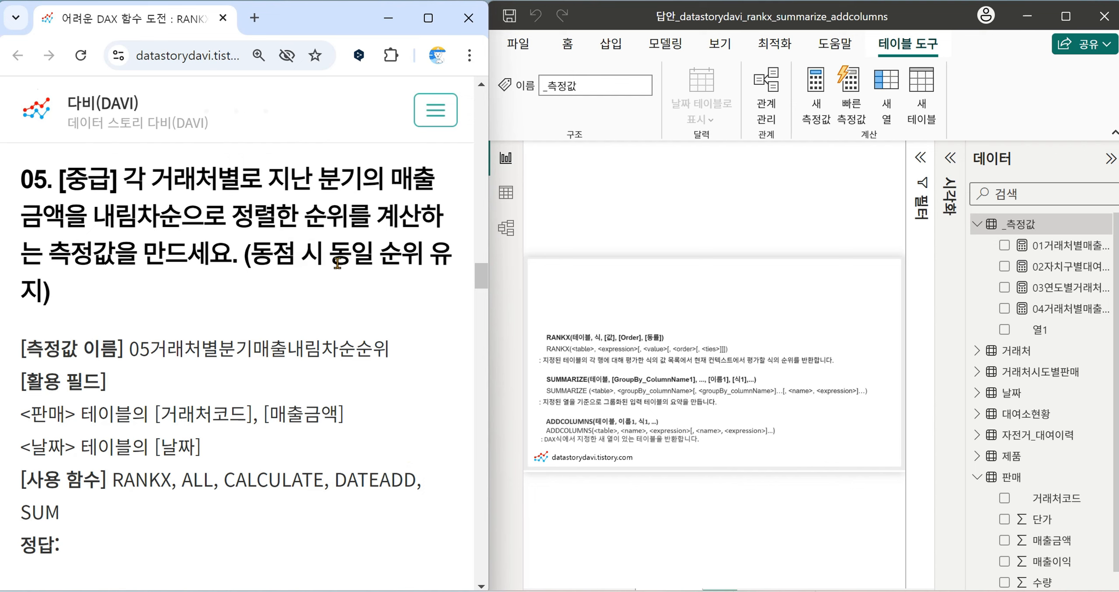
{"action": "left_click_drag", "start_coordinate": [99, 215], "coordinate": [158, 218]}
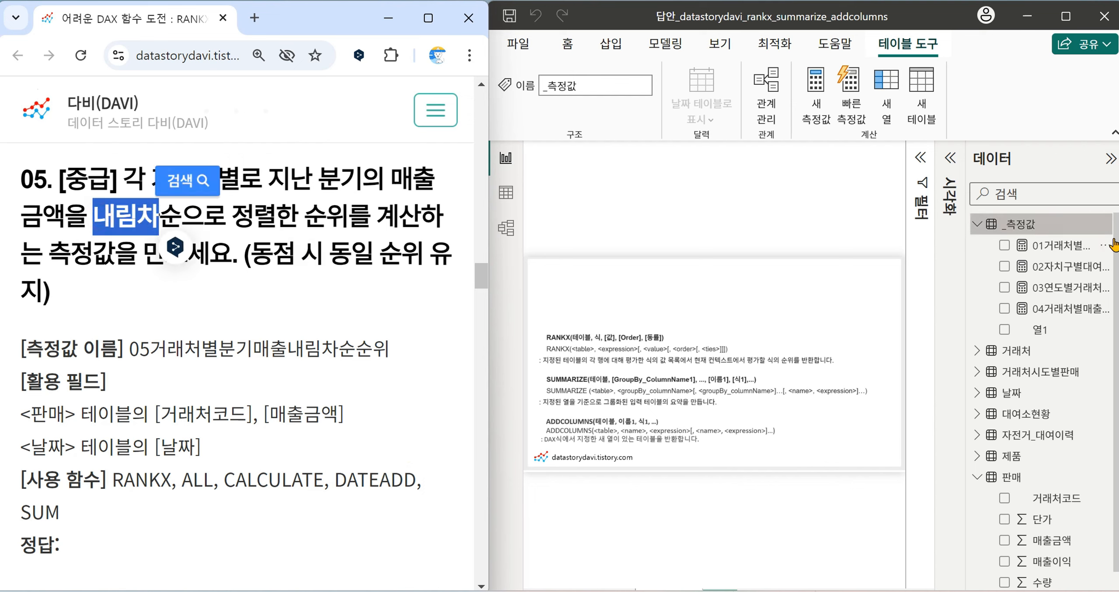
{"action": "left_click", "coordinate": [1106, 225]}
{"action": "left_click", "coordinate": [1009, 261]}
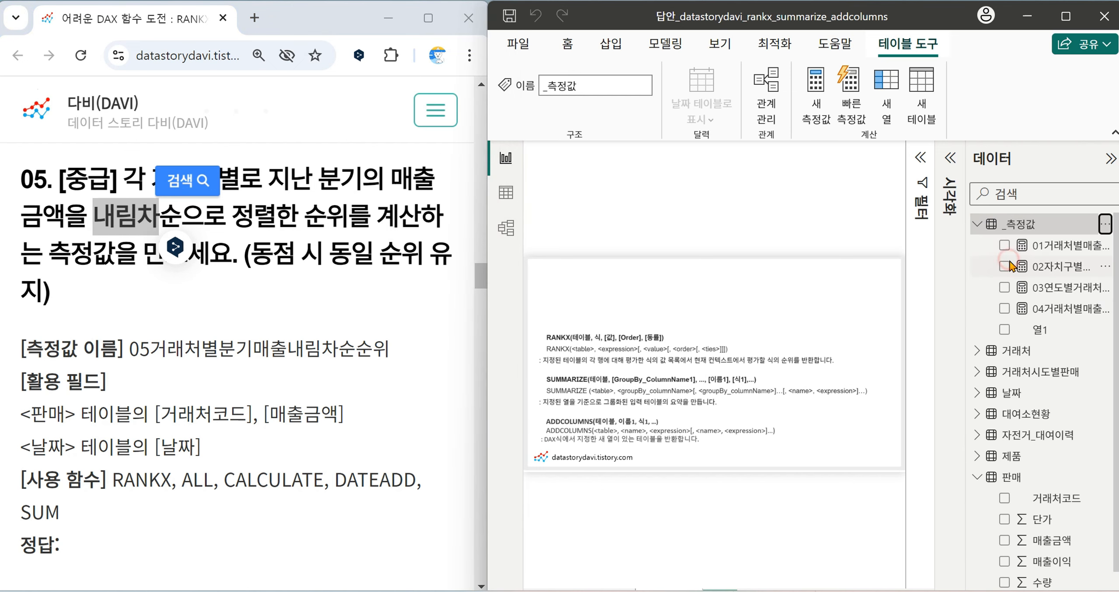
{"action": "type", "text": "05"}
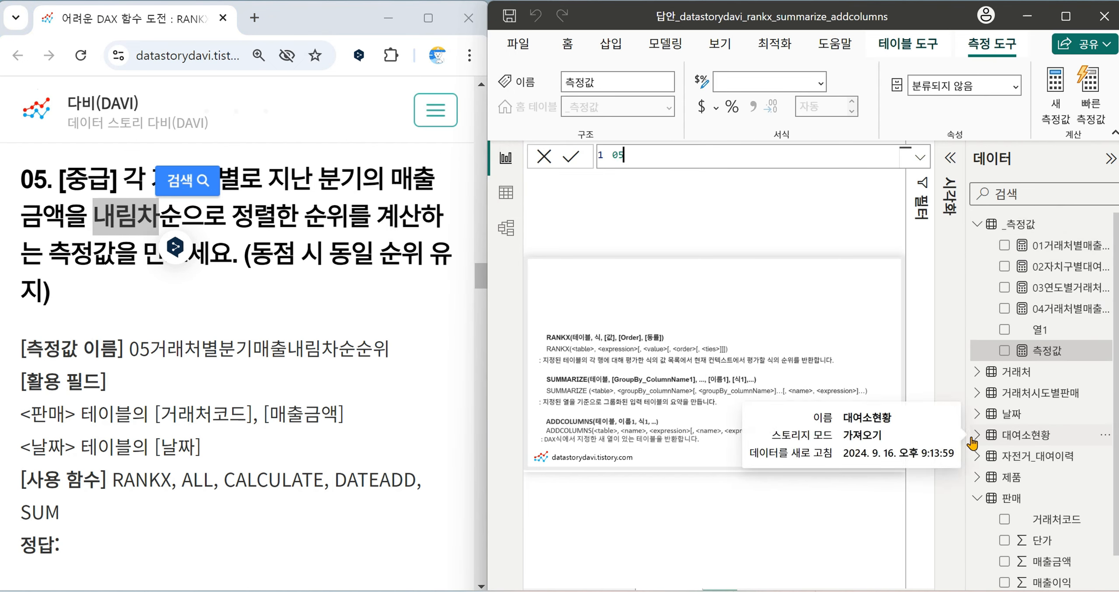
{"action": "type", "text": "거래처ㅂ"}
{"action": "type", "text": "분기매출ㄴ"}
{"action": "type", "text": "내림차순순위 ="}
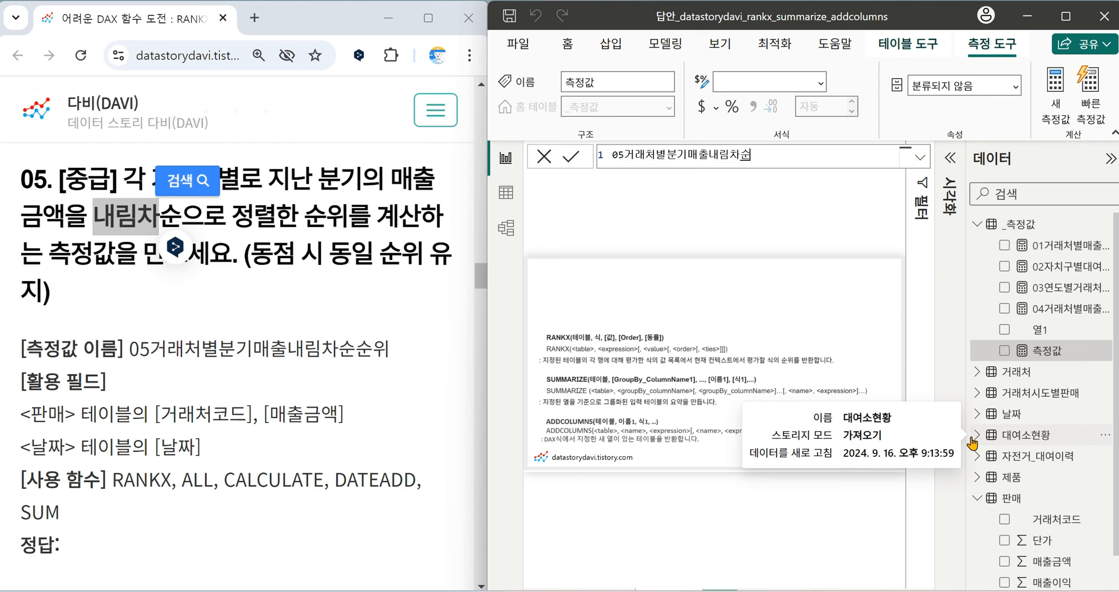
Begin the quarterly customer sales rank formula with RANKX over ALL('판매'[거래처코드]).
{"action": "type", "text": " RA"}
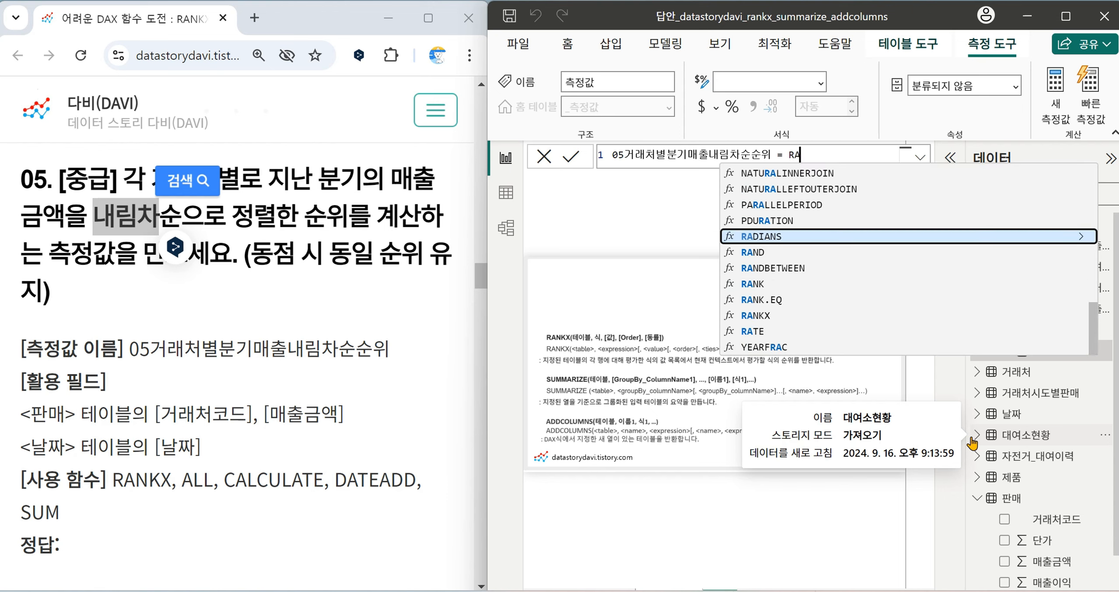
{"action": "type", "text": "NKX(ALL("}
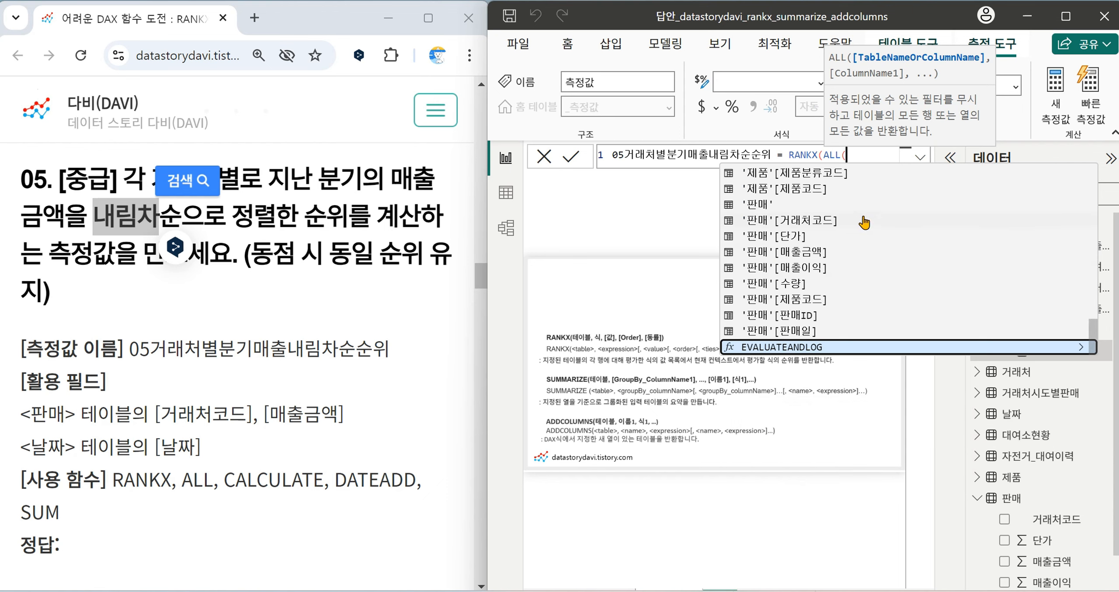
{"action": "left_click", "coordinate": [794, 219]}
Add CALCULATE with SUM('판매'[매출금액]) as the ranking expression of the quarterly customer sales measure.
{"action": "type", "text": "), CA"}
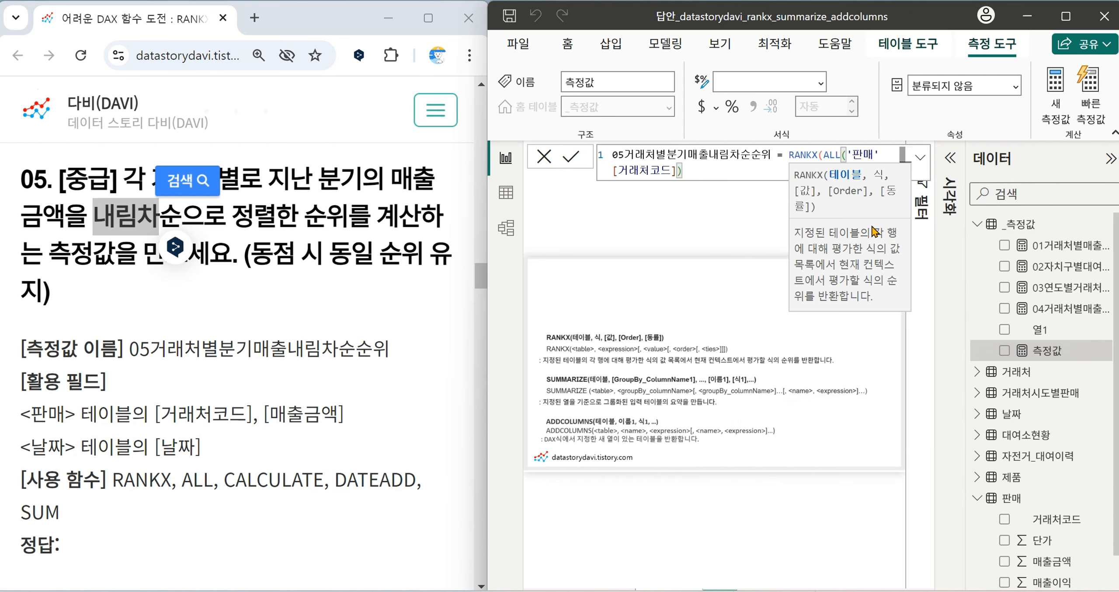
{"action": "key", "text": "Tab"}
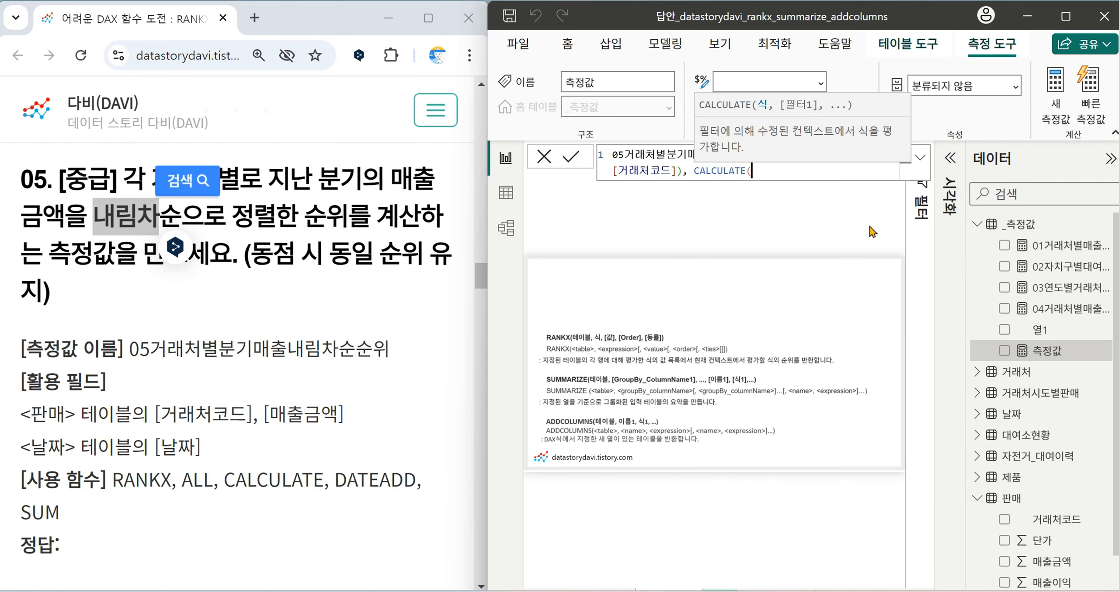
{"action": "type", "text": "SUM("}
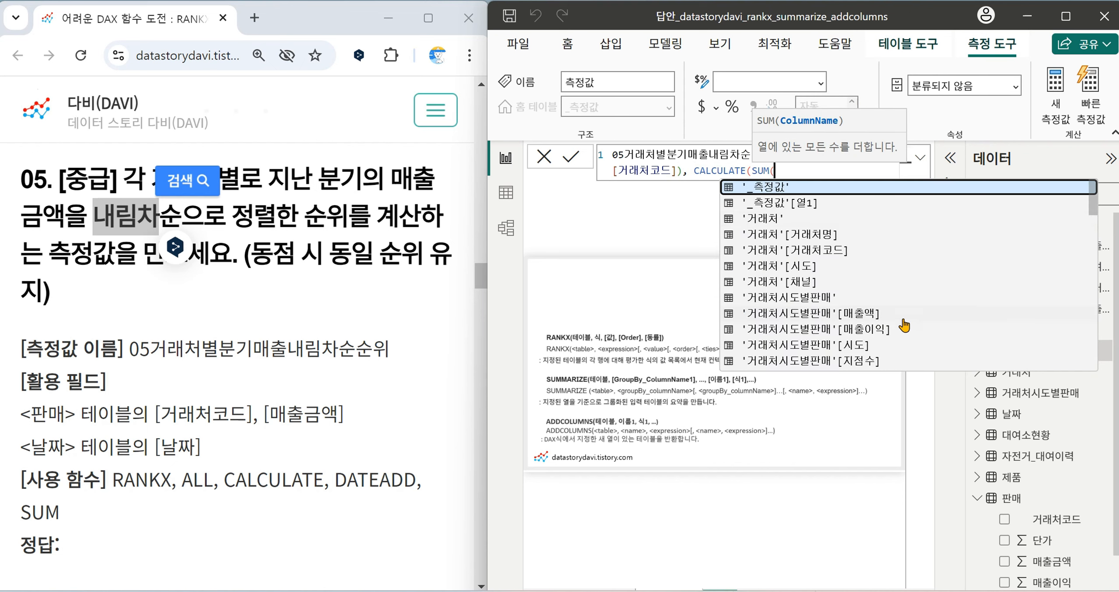
{"action": "scroll", "coordinate": [905, 323], "scroll_direction": "down", "scroll_amount": 10}
{"action": "left_click", "coordinate": [836, 297]}
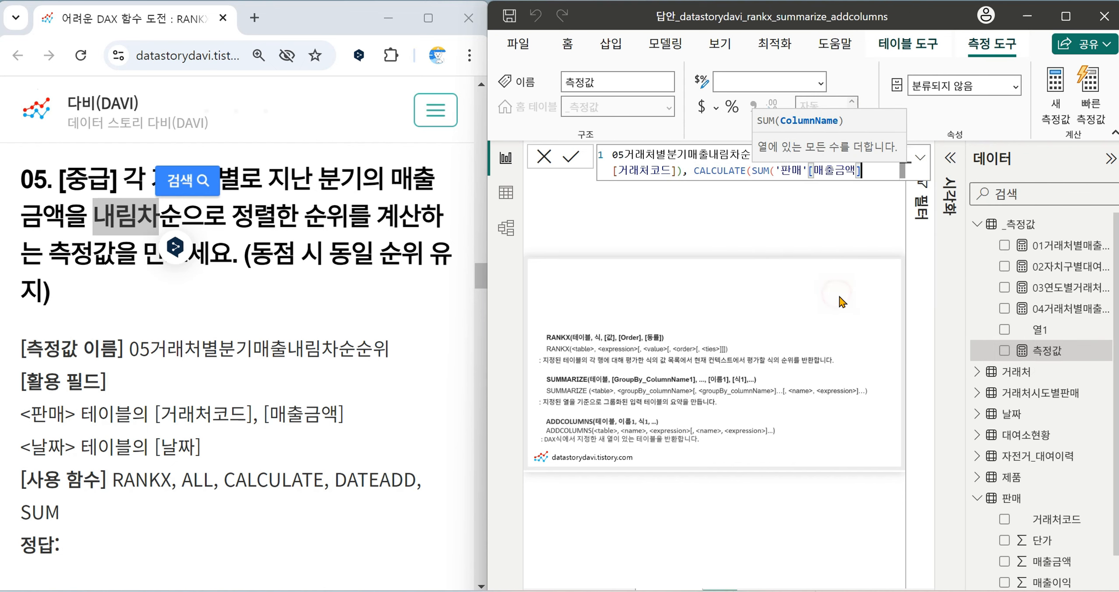
{"action": "type", "text": ")"}
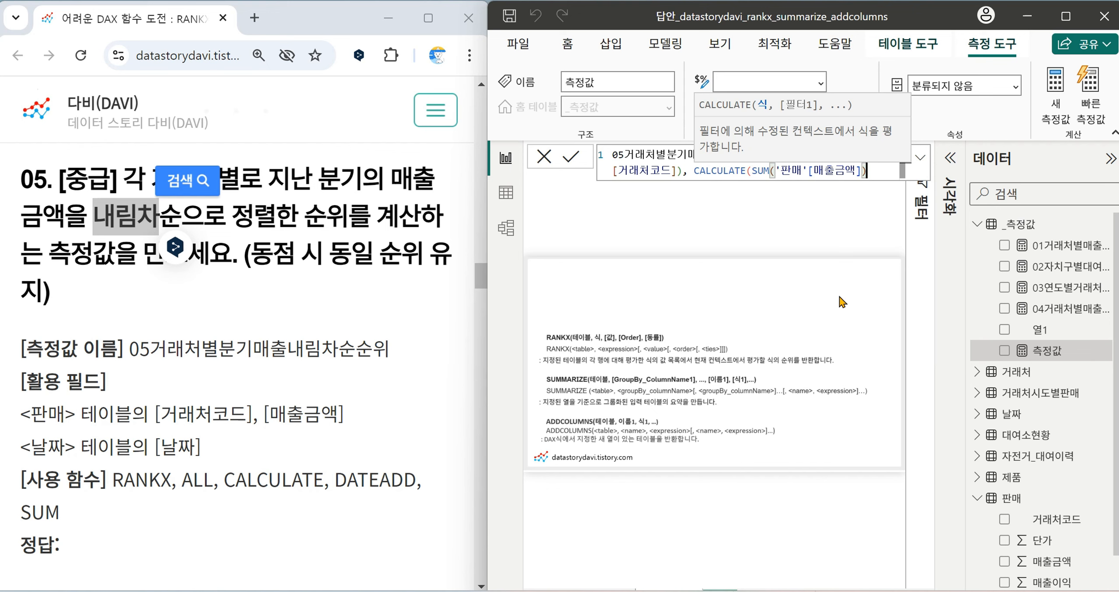
Add a DATEADD filter to CALCULATE with '날짜'[날짜].[Date] as its dates argument.
{"action": "type", "text": ", DATEAD"}
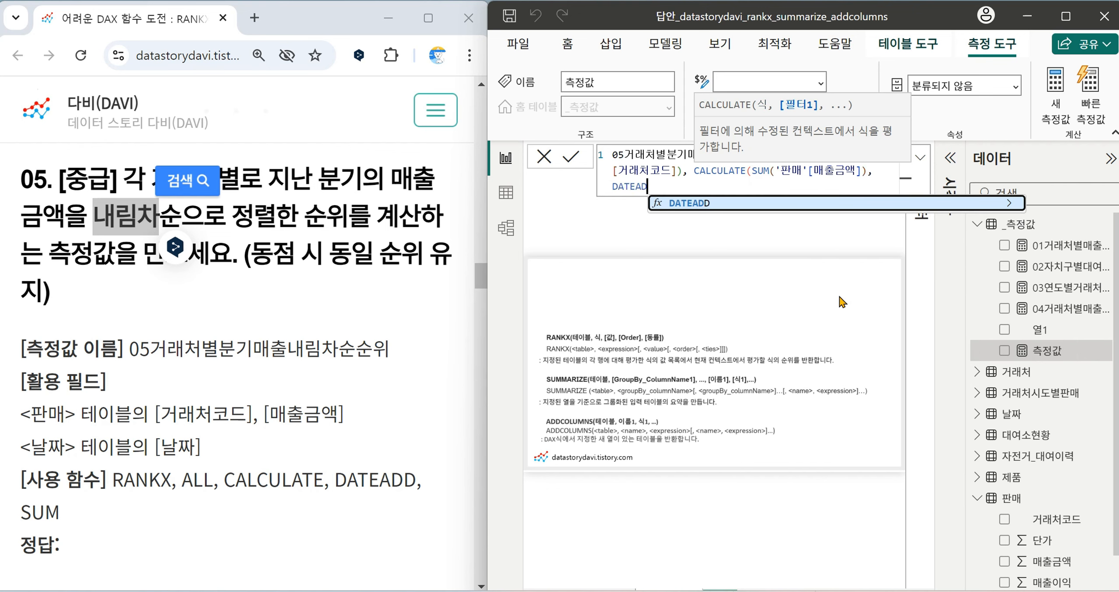
{"action": "type", "text": "D("}
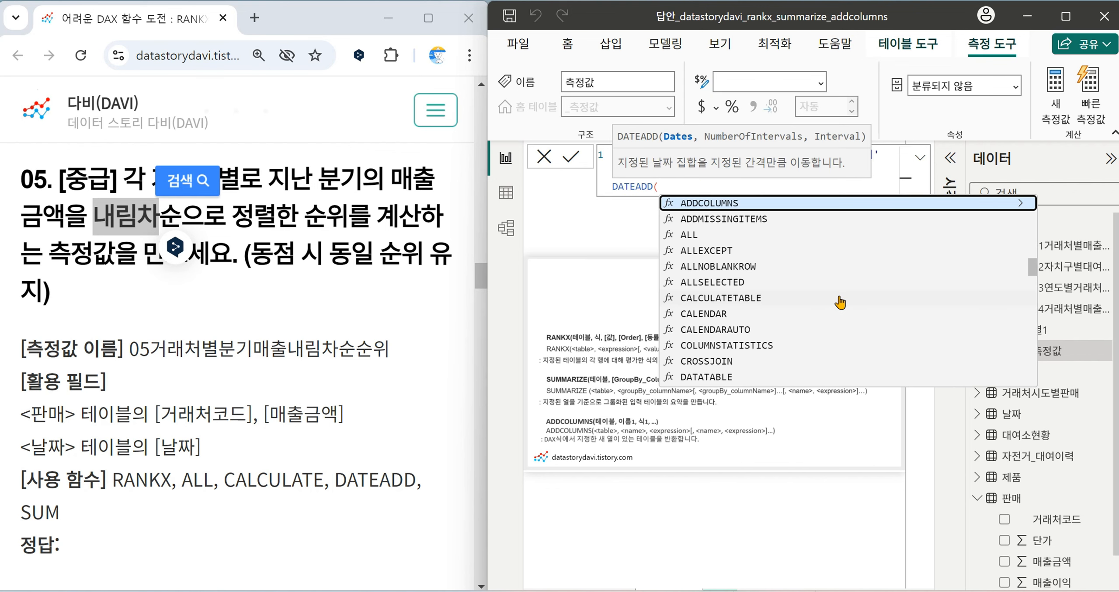
{"action": "type", "text": "'"}
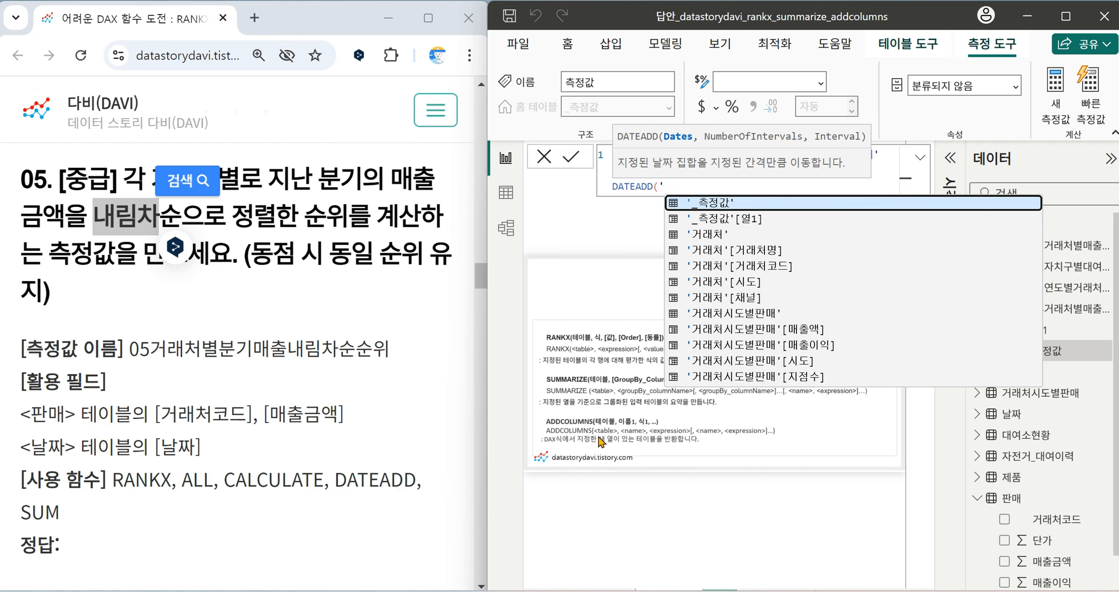
{"action": "scroll", "coordinate": [894, 250], "scroll_direction": "down", "scroll_amount": 8}
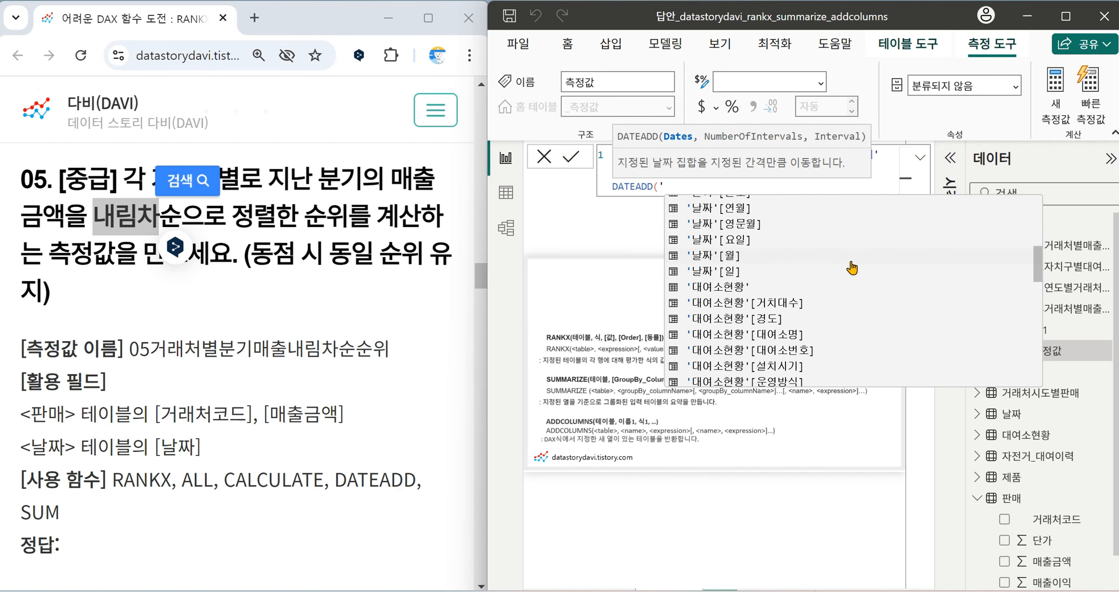
{"action": "scroll", "coordinate": [852, 267], "scroll_direction": "up", "scroll_amount": 3}
{"action": "left_click", "coordinate": [757, 228]}
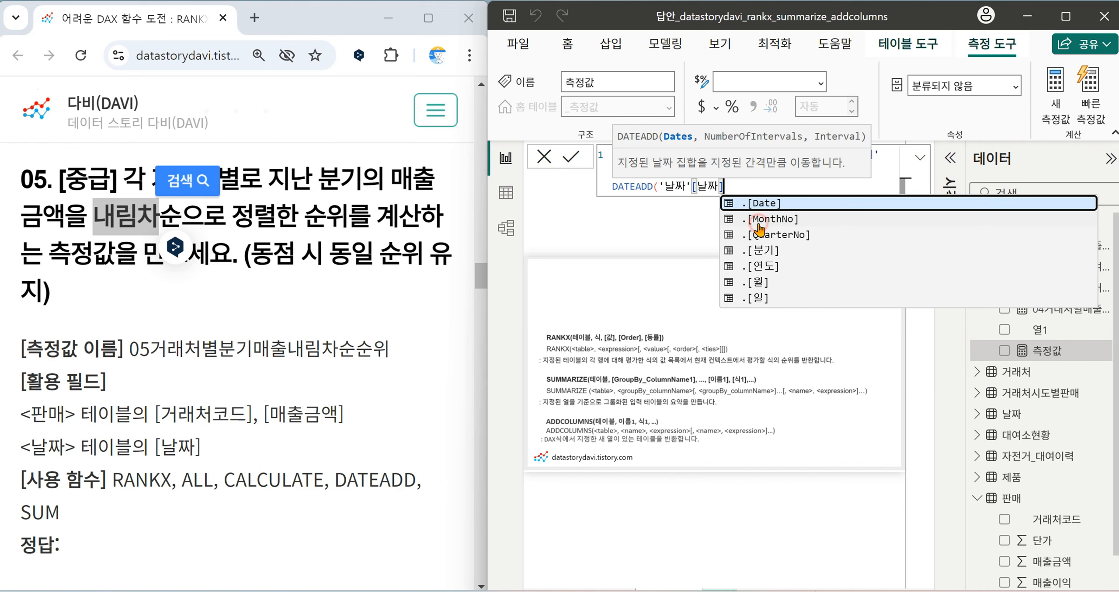
{"action": "left_click", "coordinate": [794, 203]}
{"action": "type", "text": ","}
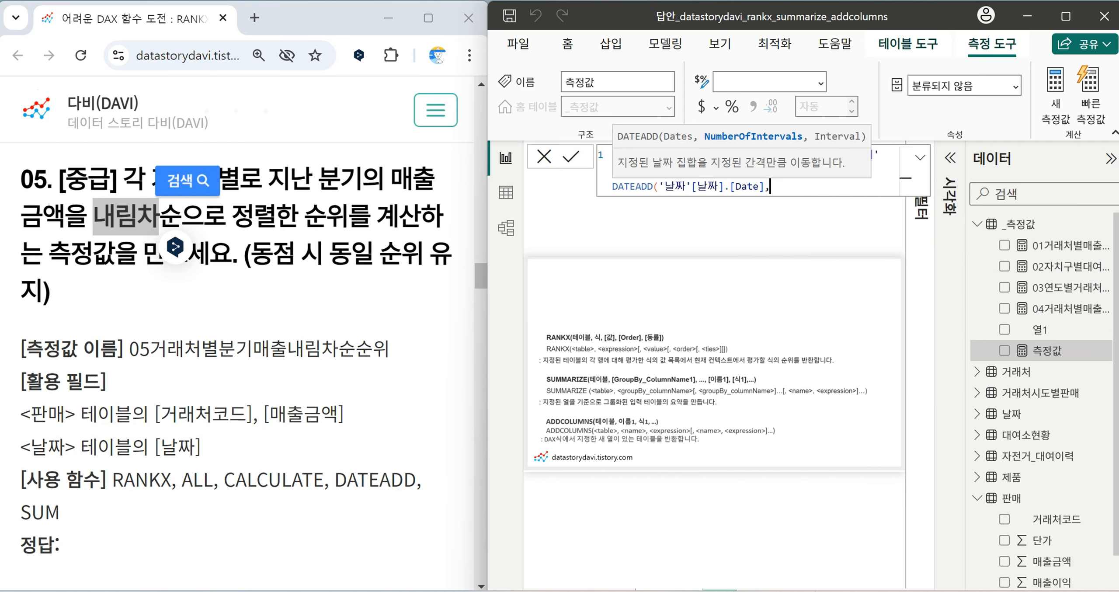
Set the DATEADD shift to -1 QUARTER, close the formula and commit the 05거래처별분기매출내림차순순위 measure.
{"action": "type", "text": " -1, Q"}
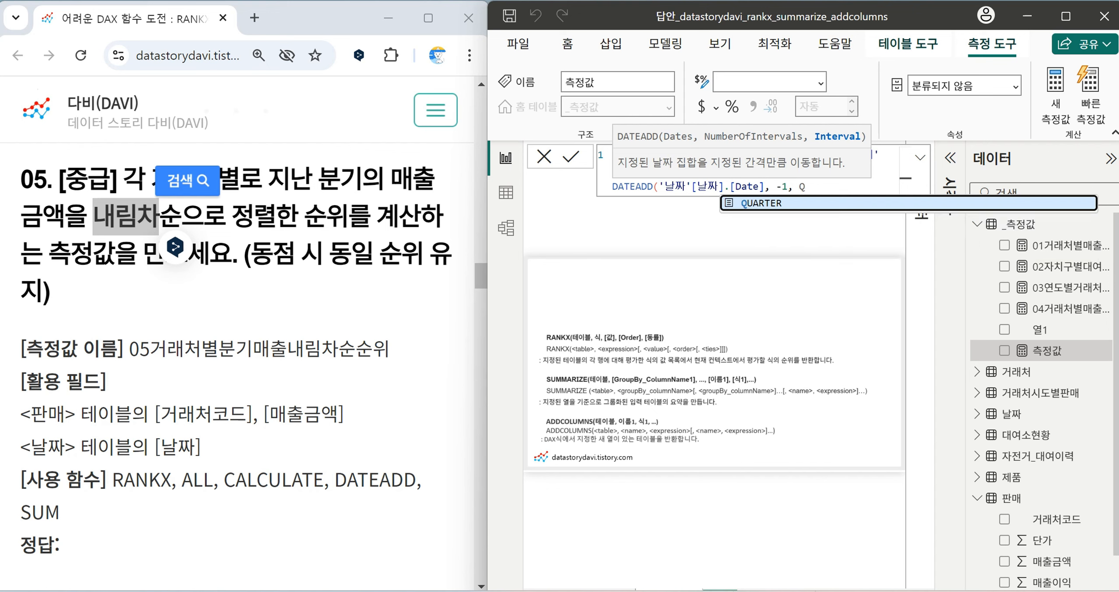
{"action": "key", "text": "Tab"}
{"action": "type", "text": ")"}
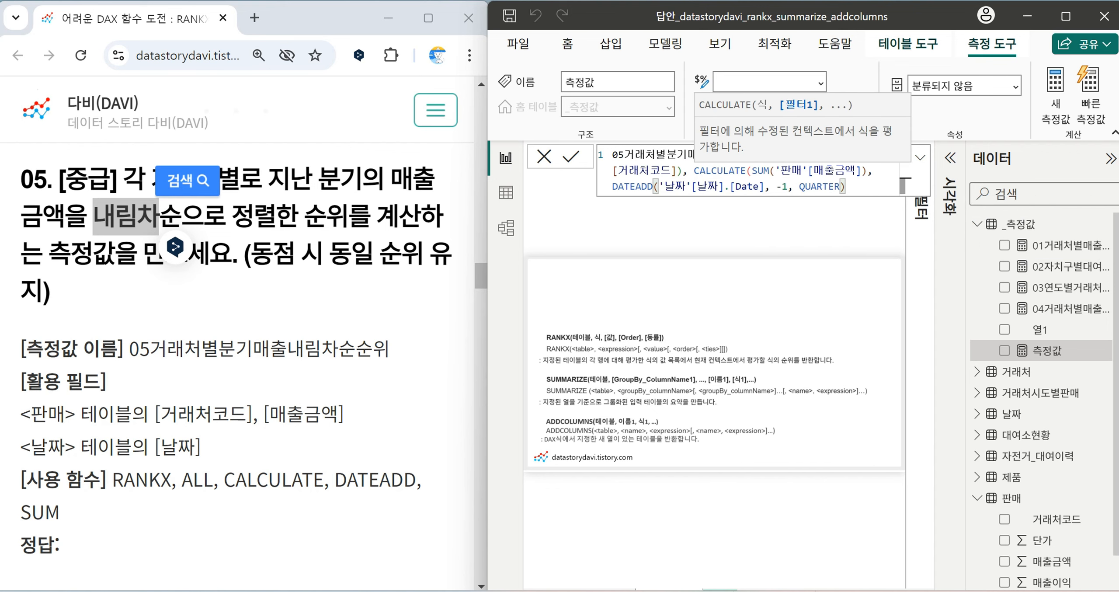
{"action": "type", "text": "))"}
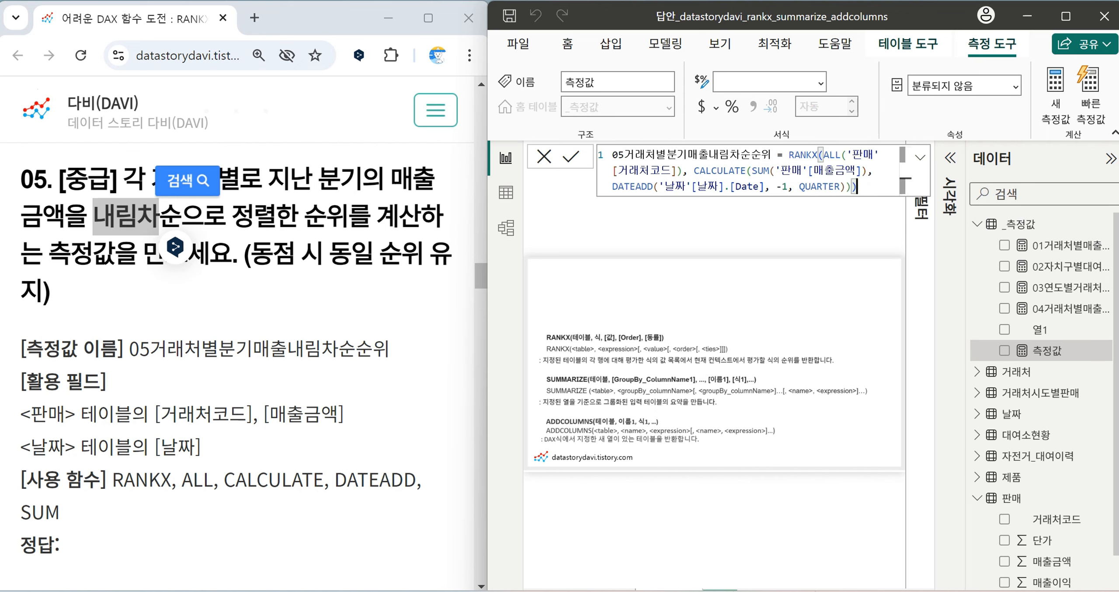
{"action": "key", "text": "Return"}
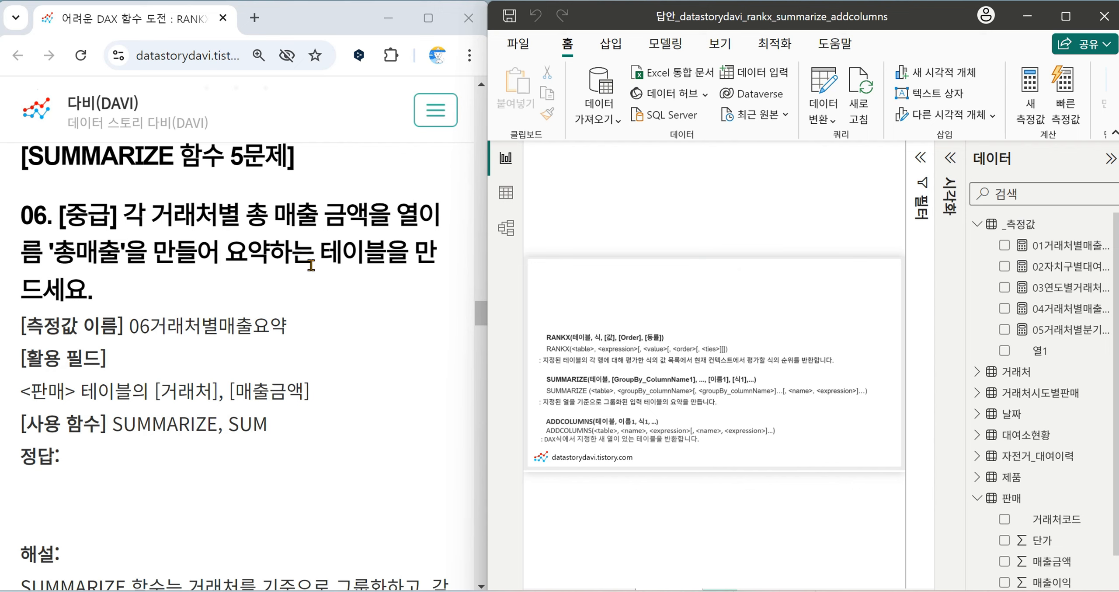
{"action": "left_click_drag", "start_coordinate": [320, 257], "coordinate": [428, 284]}
{"action": "left_click", "coordinate": [411, 252]}
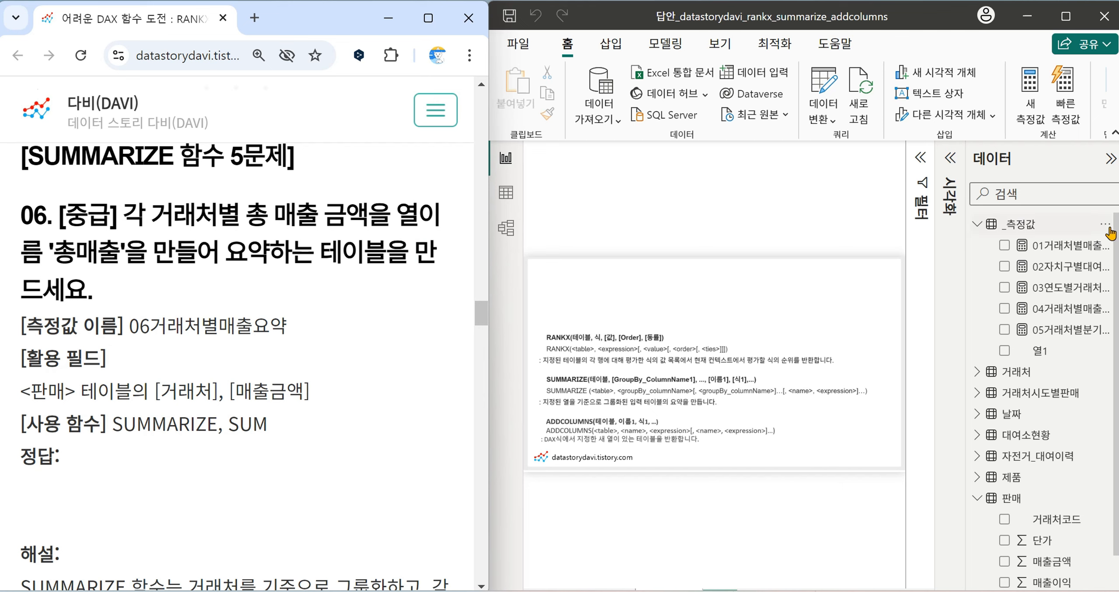
{"action": "left_click", "coordinate": [1109, 226]}
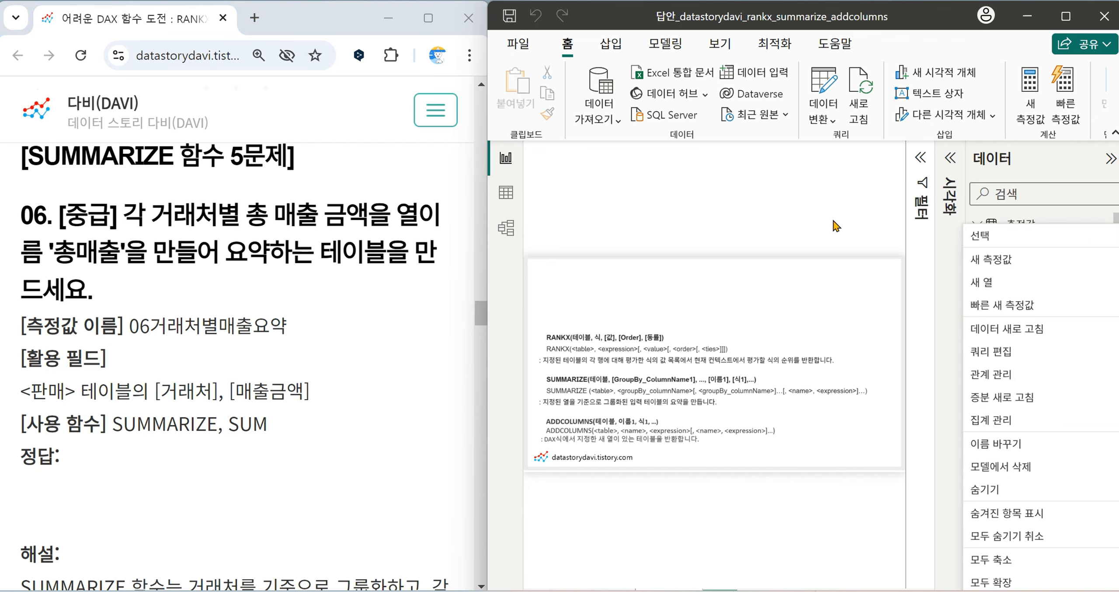
{"action": "left_click", "coordinate": [783, 206]}
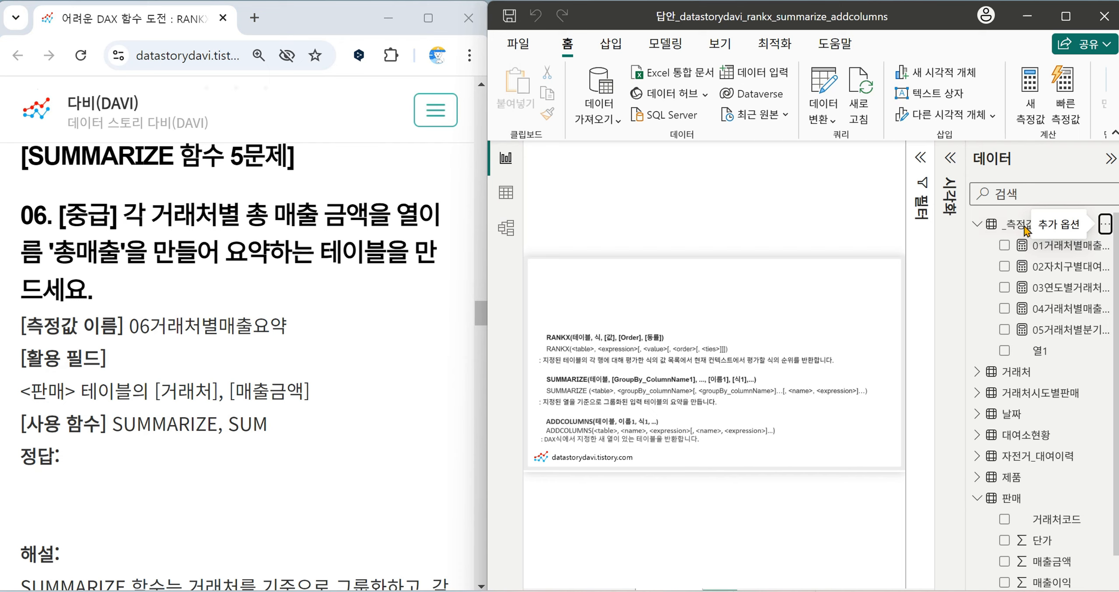
{"action": "left_click", "coordinate": [758, 232]}
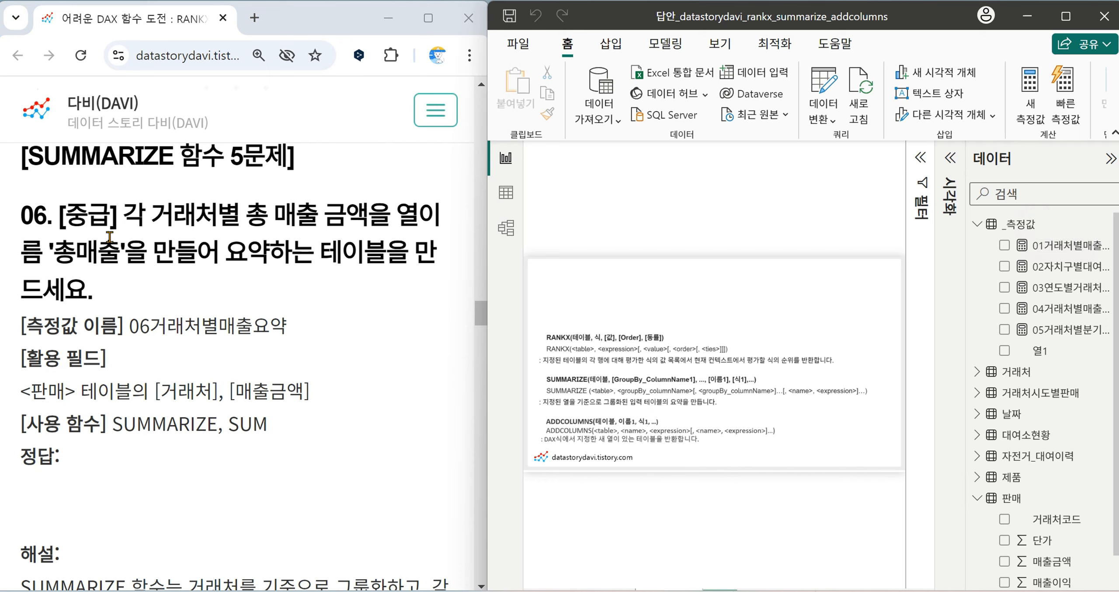
{"action": "left_click", "coordinate": [795, 209]}
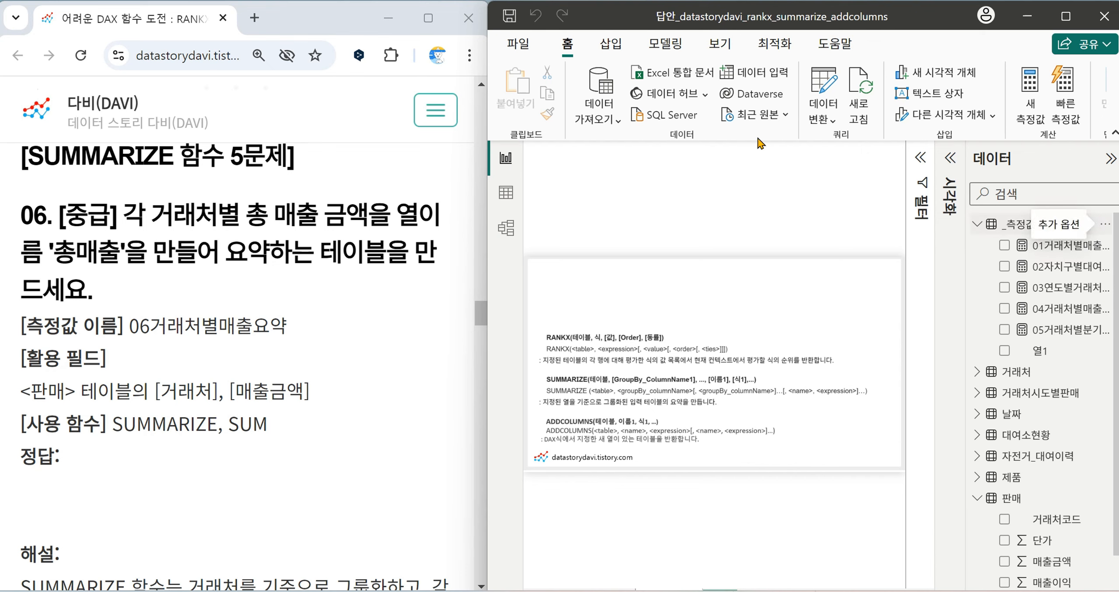
Create a new calculated table named 06거래처별매출요약 and begin its formula with SUMMARIZE.
{"action": "left_click", "coordinate": [667, 44]}
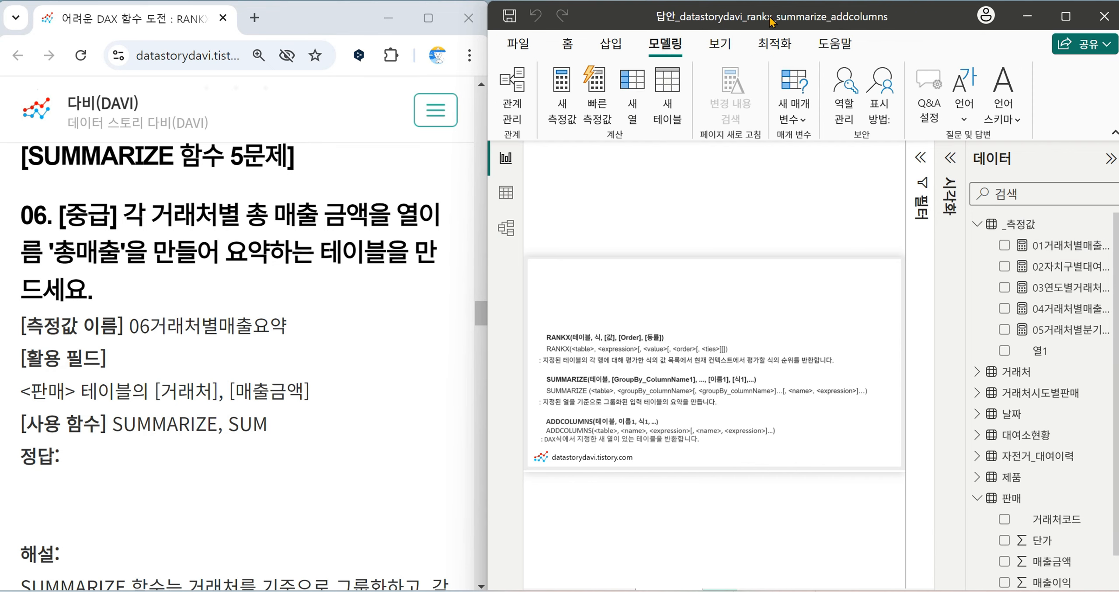
{"action": "left_click", "coordinate": [673, 87]}
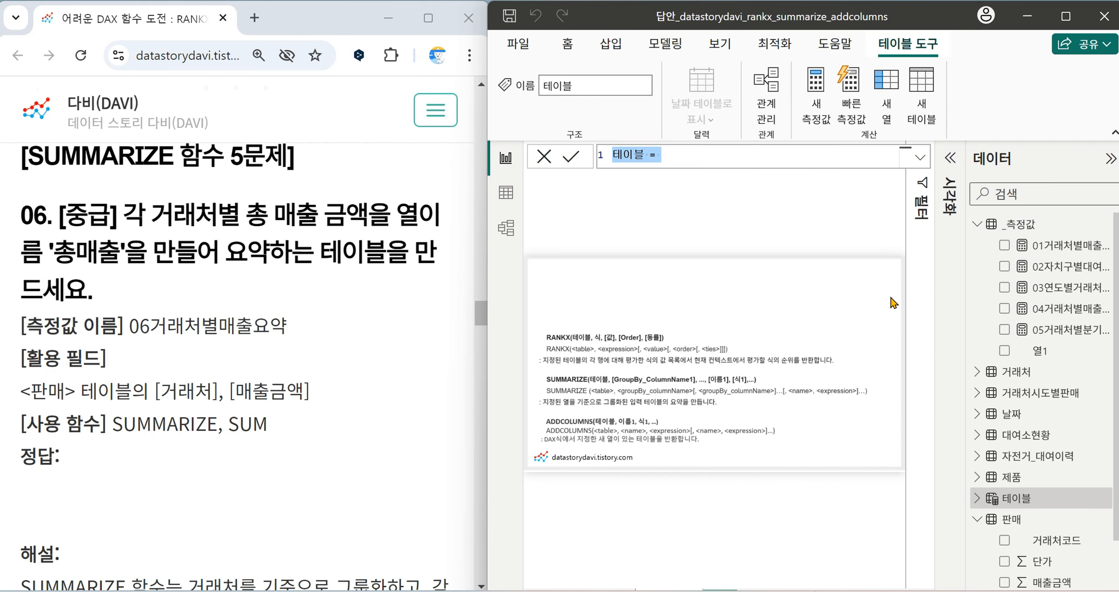
{"action": "type", "text": "06"}
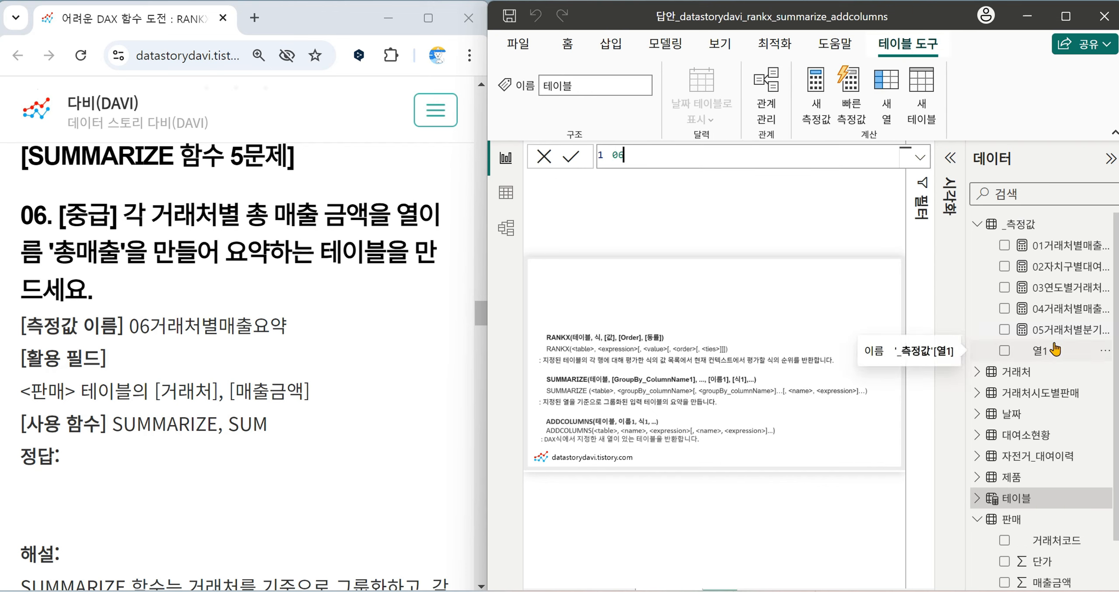
{"action": "type", "text": "거래처별매출용"}
{"action": "type", "text": "약 = SU"}
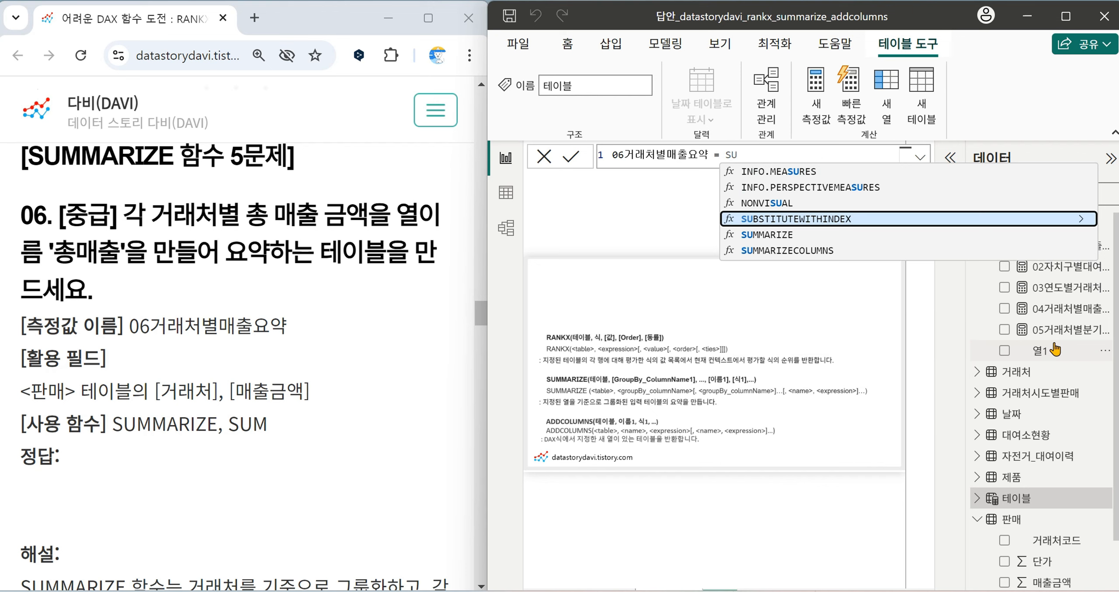
{"action": "type", "text": "MM"}
{"action": "key", "text": "Tab"}
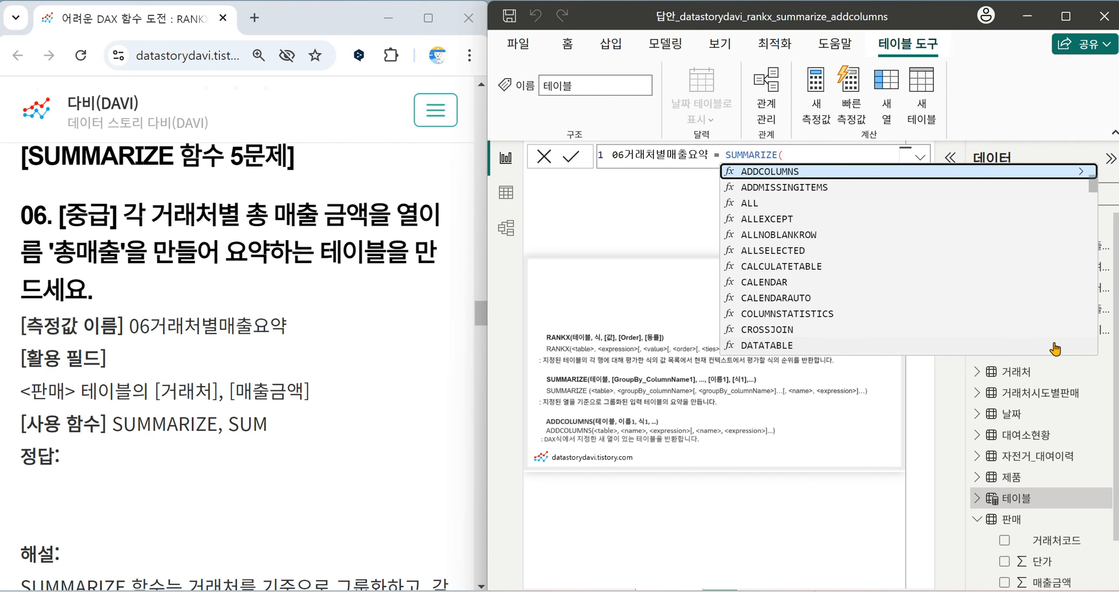
Give SUMMARIZE the '판매' table and group it by '판매'[거래처코드].
{"action": "type", "text": "'판매"}
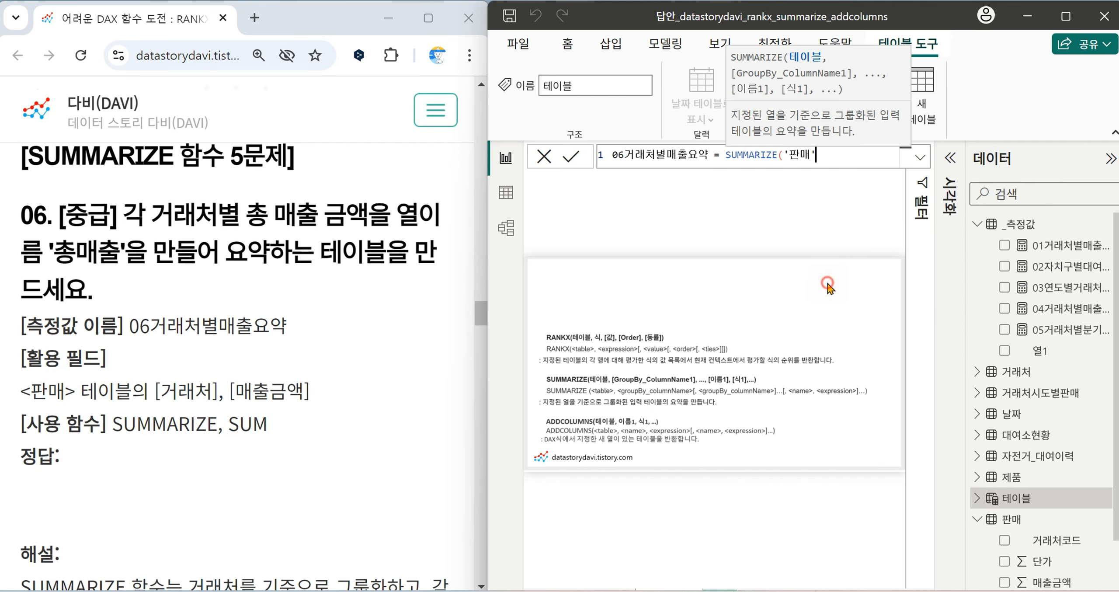
{"action": "left_click", "coordinate": [830, 284]}
{"action": "type", "text": ", "}
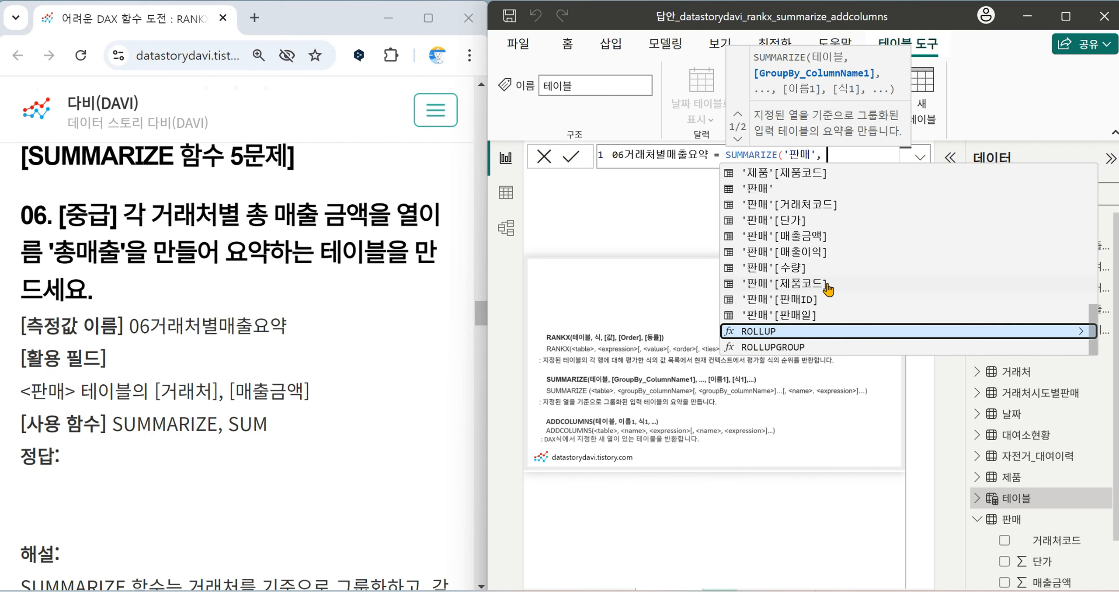
{"action": "type", "text": "'"}
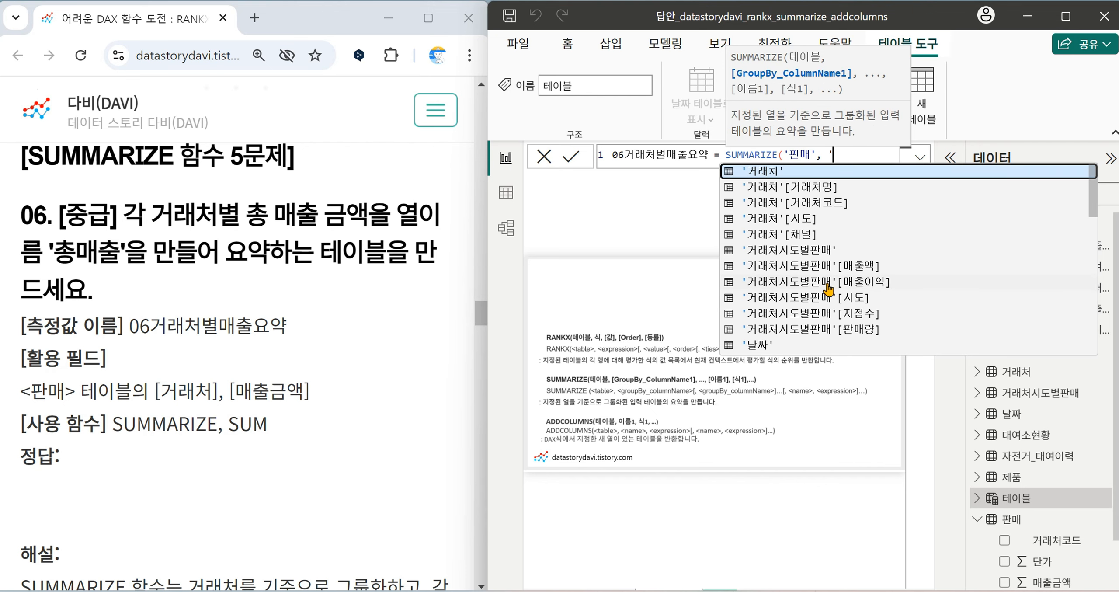
{"action": "scroll", "coordinate": [879, 250], "scroll_direction": "down", "scroll_amount": 10}
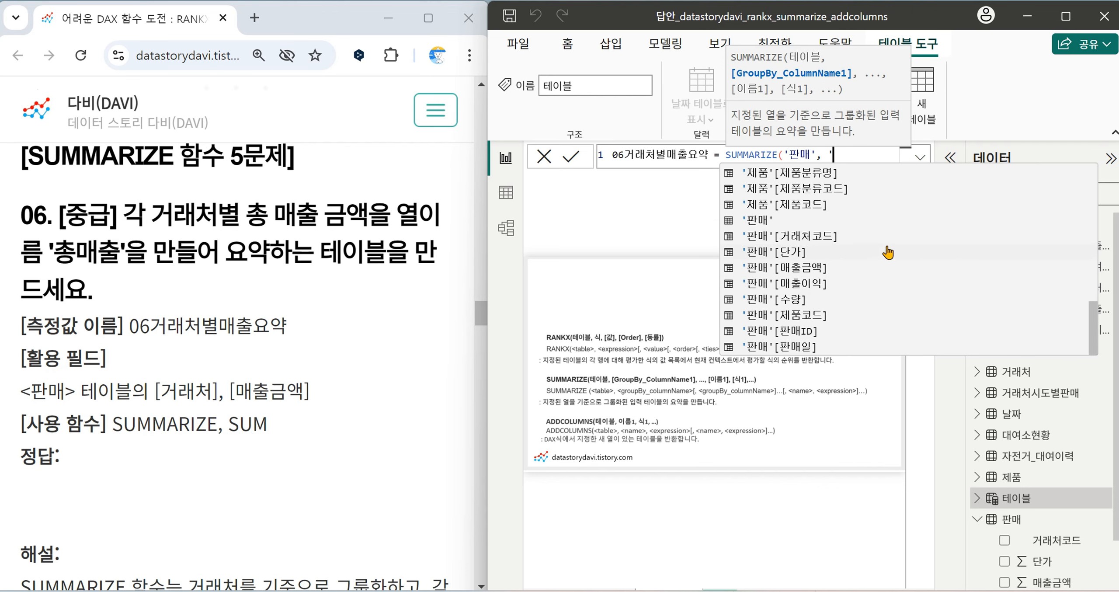
{"action": "left_click", "coordinate": [826, 240]}
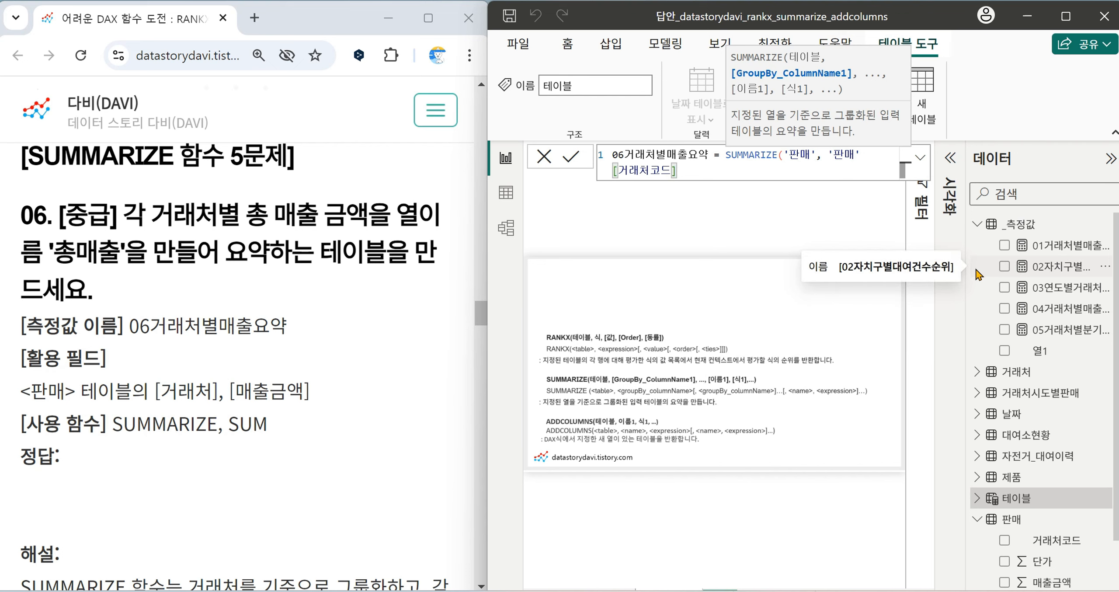
Add a "총매출" column calculated as SUM('판매'[매출금액]), close the formula and commit the 06거래처별매출요약 table.
{"action": "type", "text": ","}
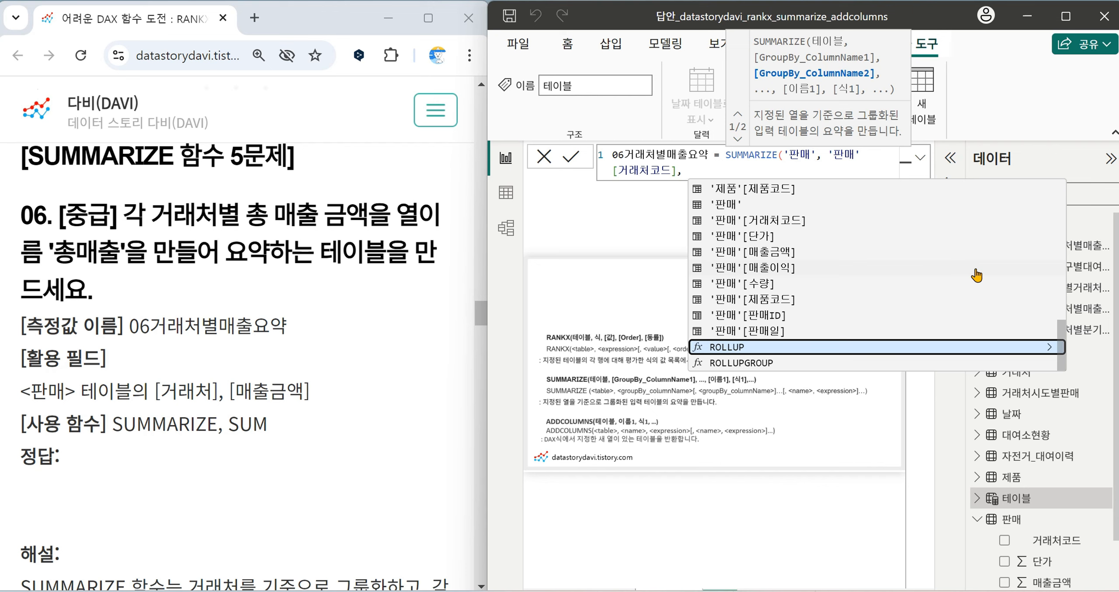
{"action": "type", "text": " \""}
{"action": "type", "text": "초"}
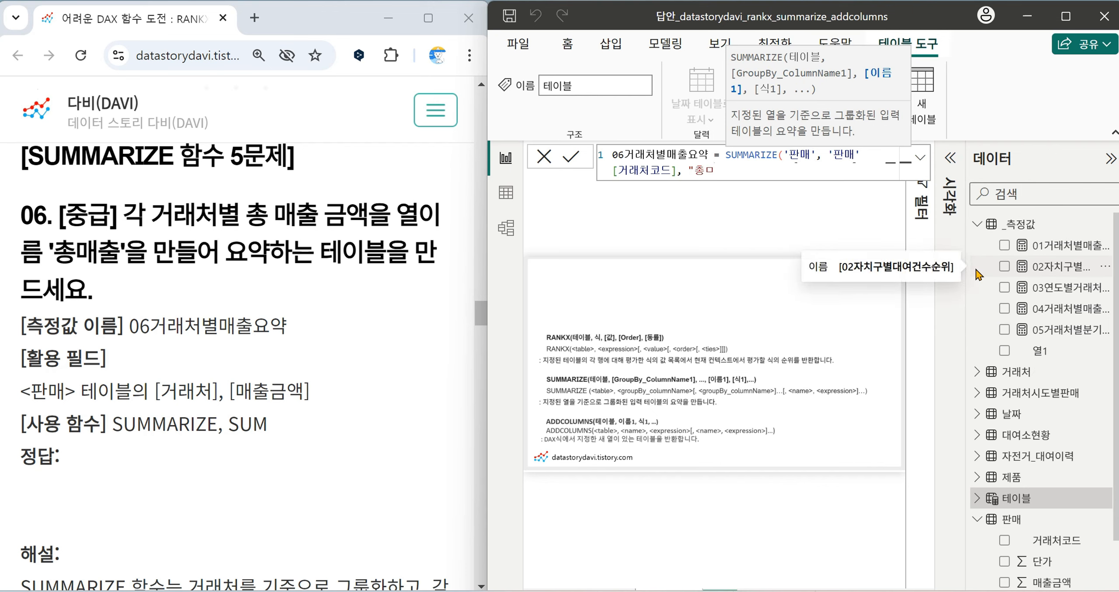
{"action": "type", "text": "매출\", SUM("}
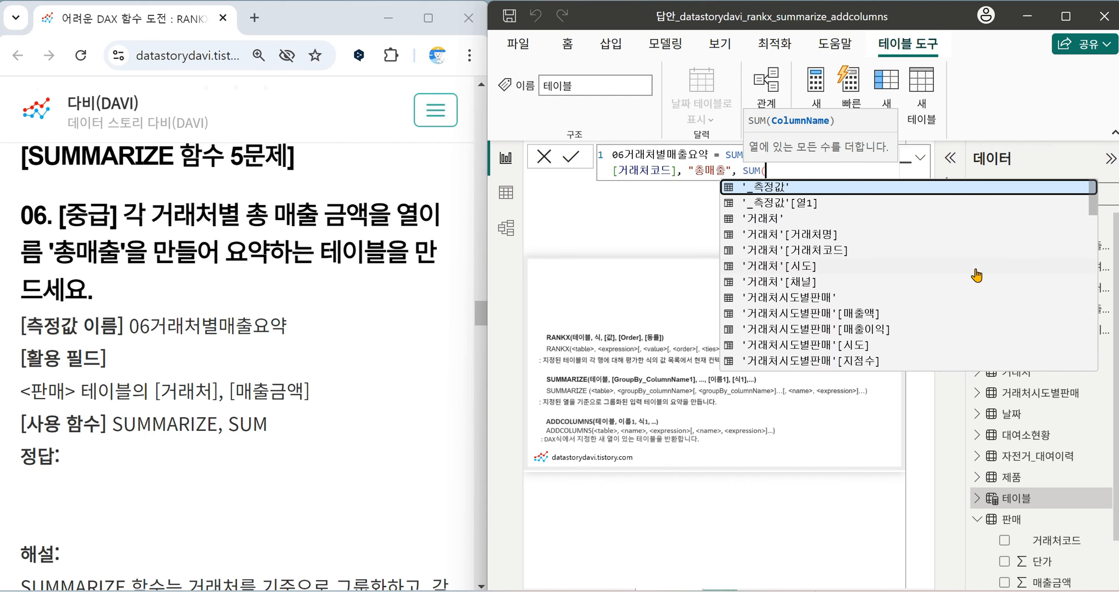
{"action": "scroll", "coordinate": [980, 266], "scroll_direction": "down", "scroll_amount": 10}
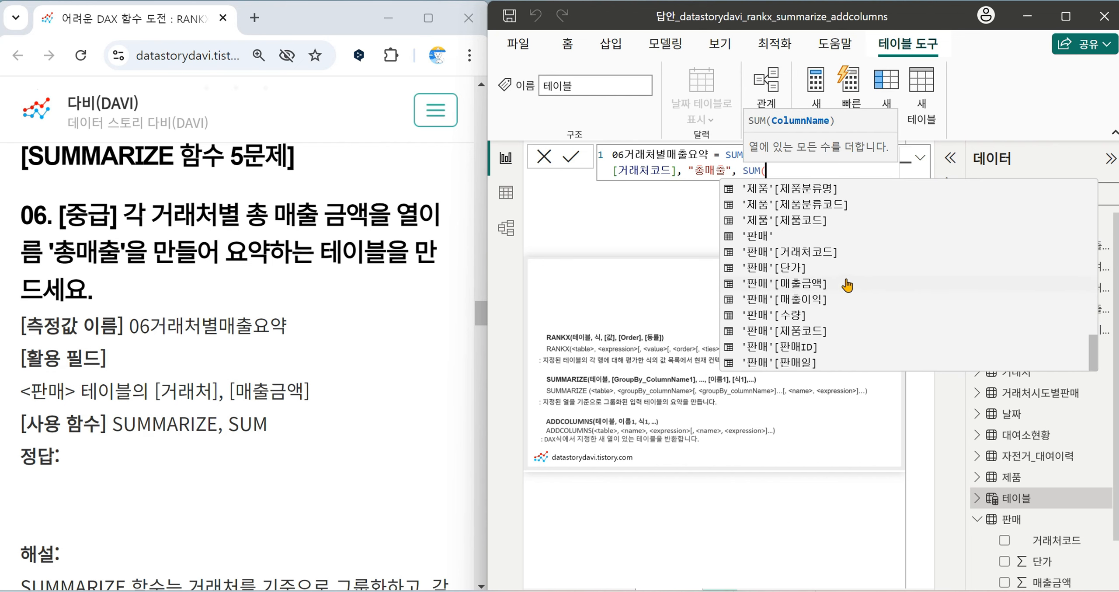
{"action": "left_click", "coordinate": [784, 284]}
{"action": "type", "text": ")"}
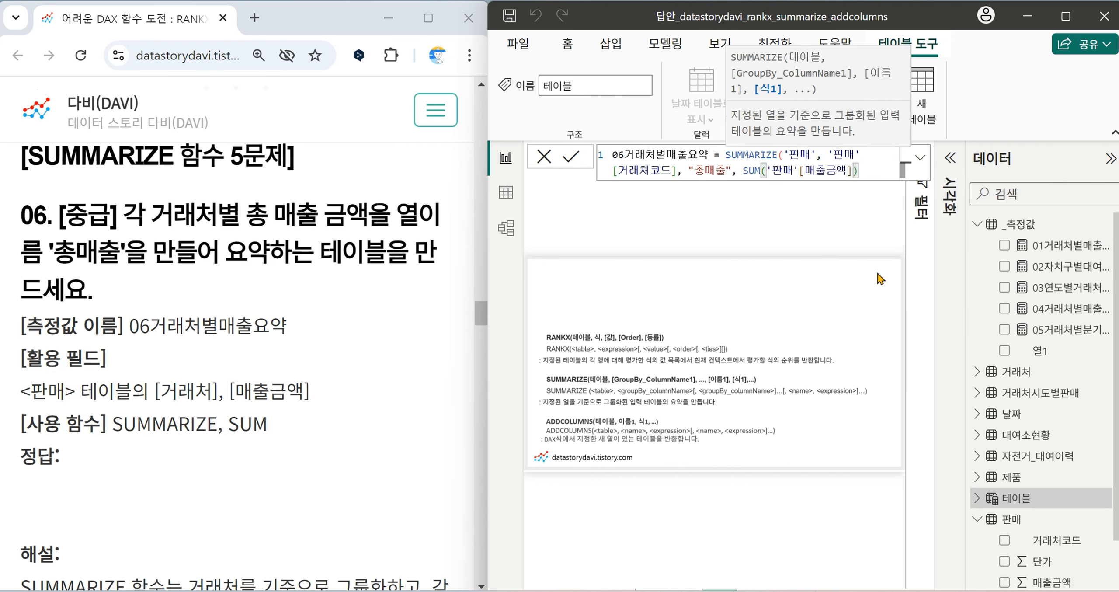
{"action": "type", "text": ")"}
{"action": "key", "text": "Return"}
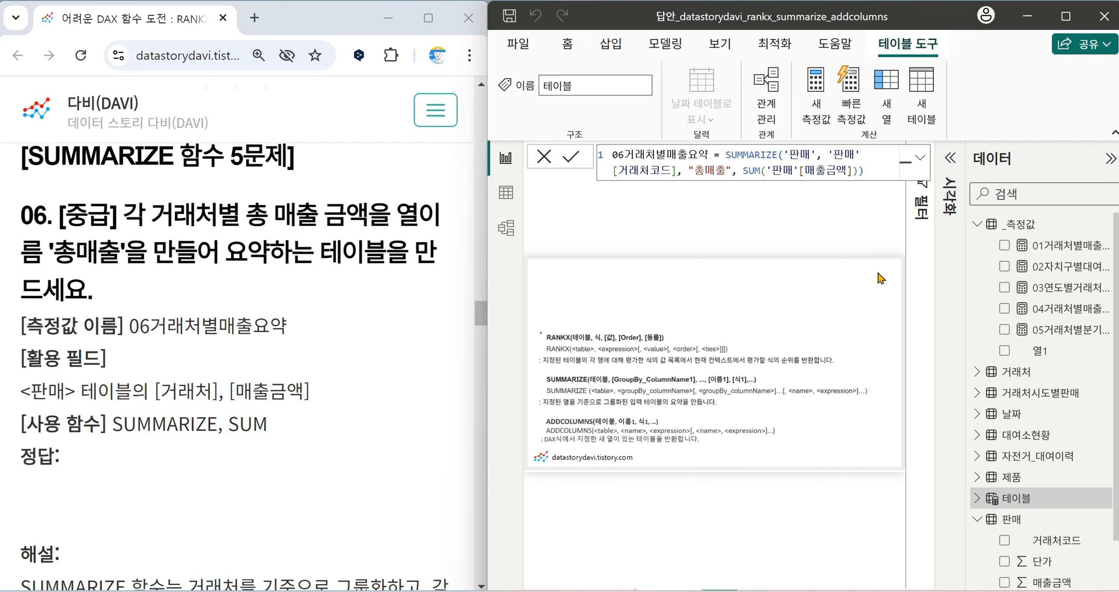
For exercise 07, create a new calculated table named 07자치구별대여건수요약 and begin its formula with SUMMARIZE.
{"action": "scroll", "coordinate": [316, 306], "scroll_direction": "down", "scroll_amount": 5}
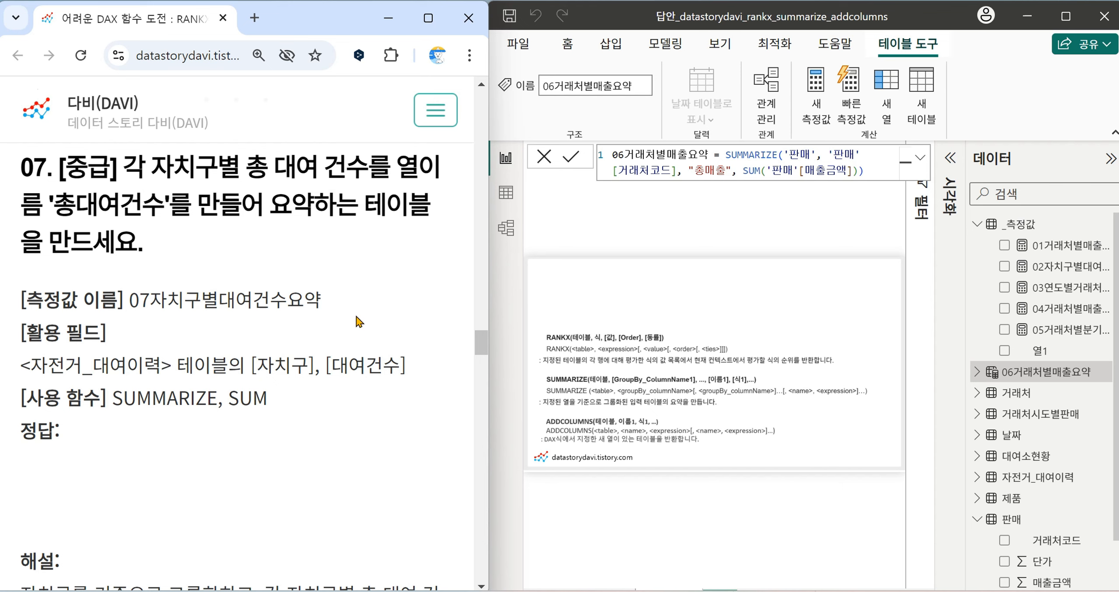
{"action": "left_click", "coordinate": [665, 43]}
{"action": "left_click", "coordinate": [667, 94]}
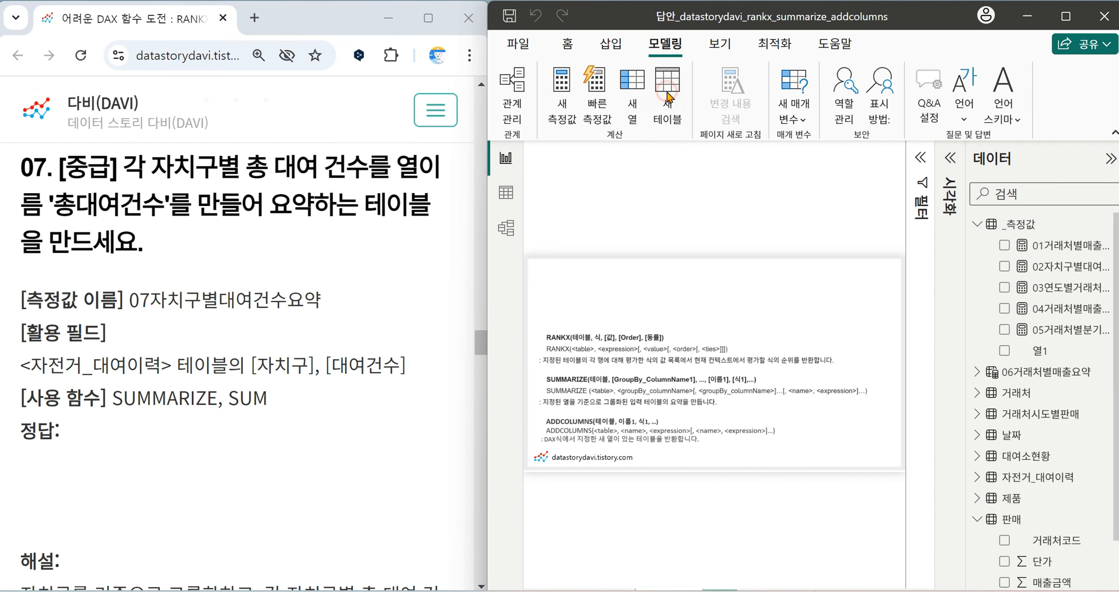
{"action": "type", "text": "0"}
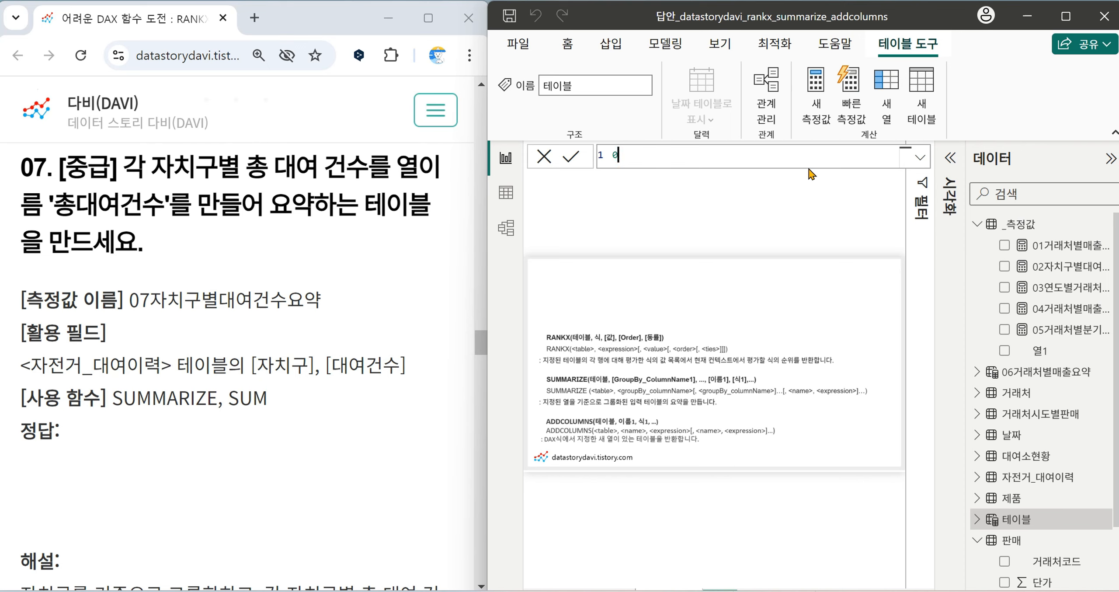
{"action": "type", "text": "7자치구별대여건시"}
{"action": "type", "text": "요약 ="}
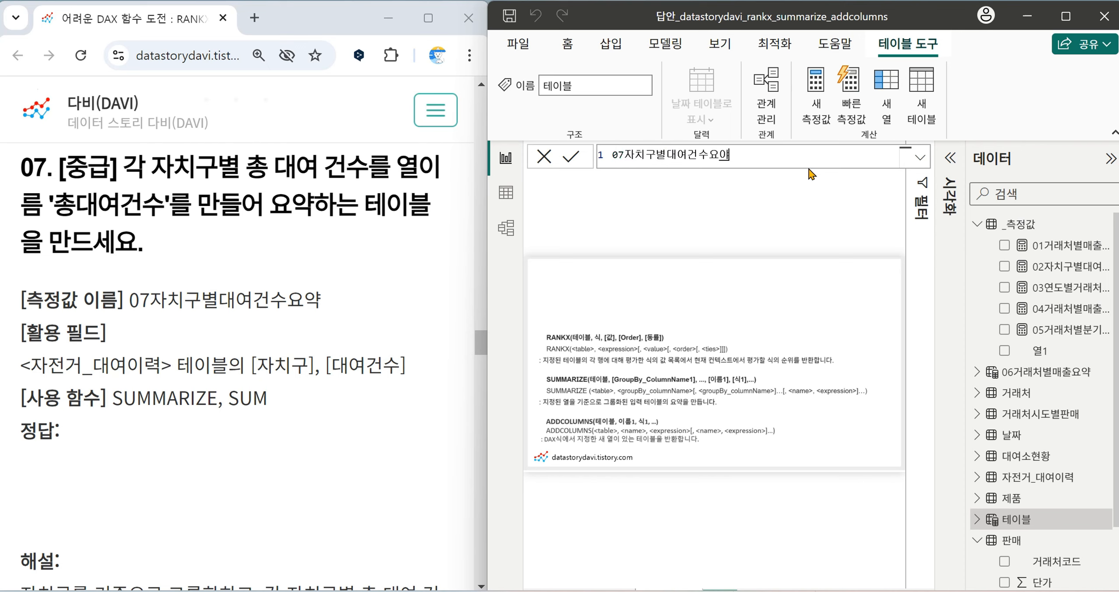
{"action": "type", "text": " SUM"}
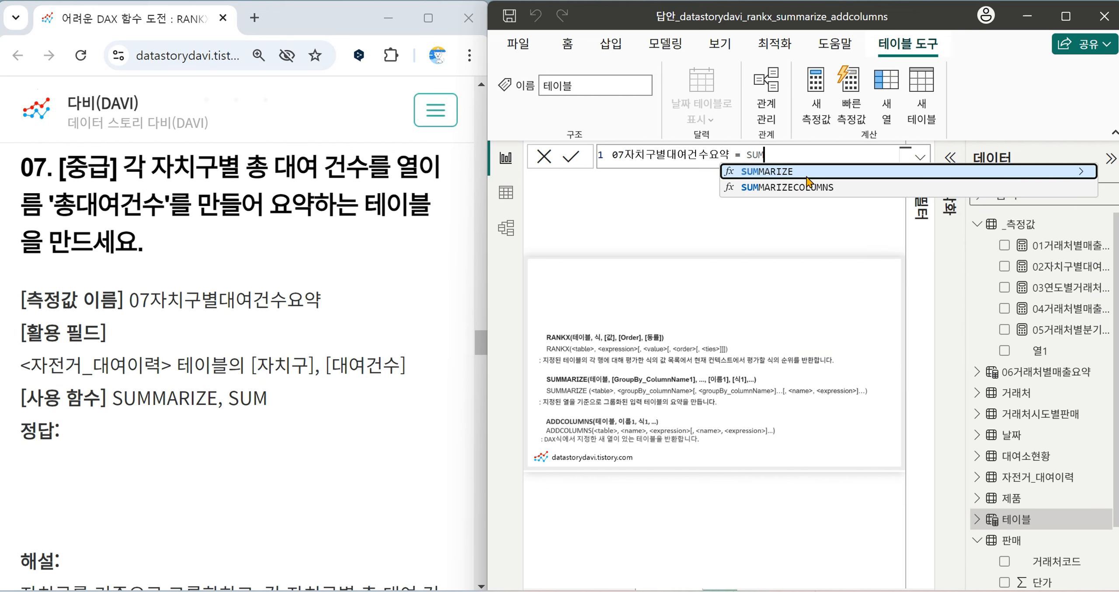
{"action": "type", "text": "MA"}
{"action": "key", "text": "Tab"}
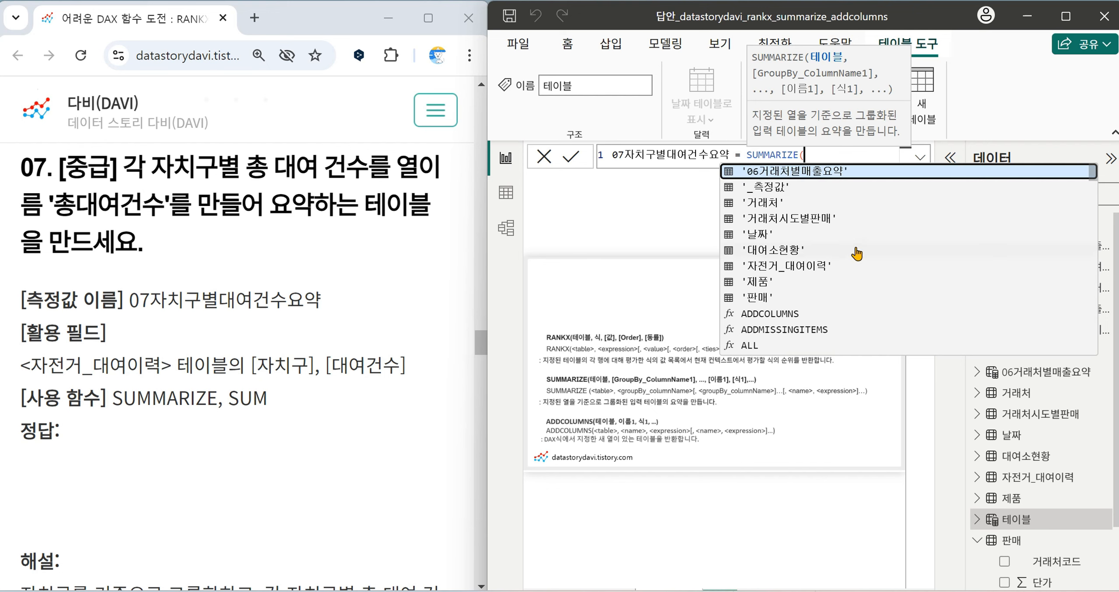
Give SUMMARIZE the '자전거_대여이력' table and group it by '자전거_대여이력'[자치구].
{"action": "left_click", "coordinate": [841, 267]}
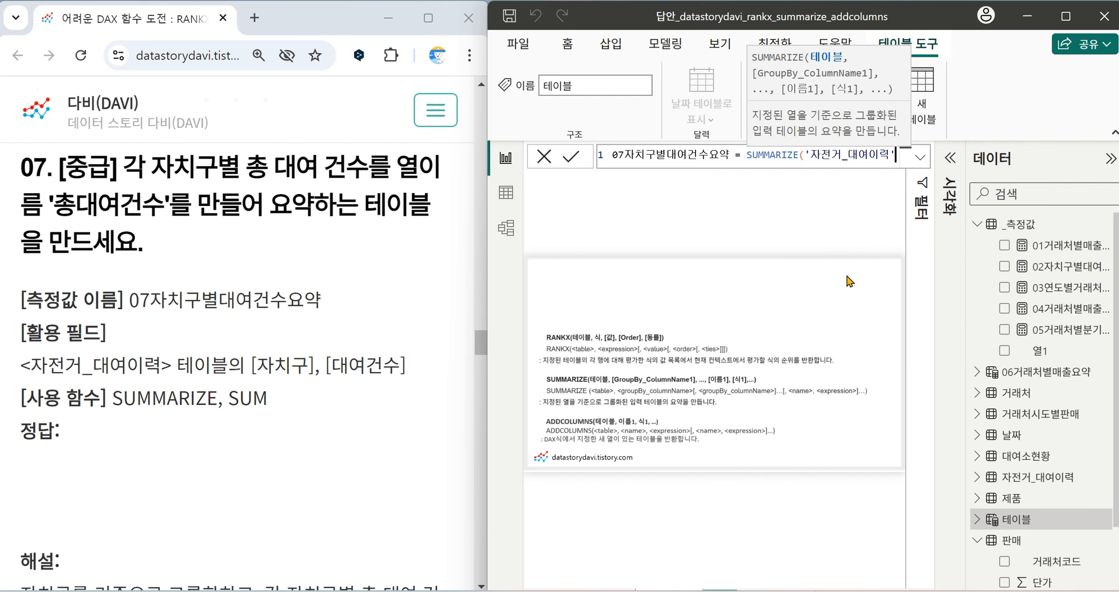
{"action": "type", "text": ","}
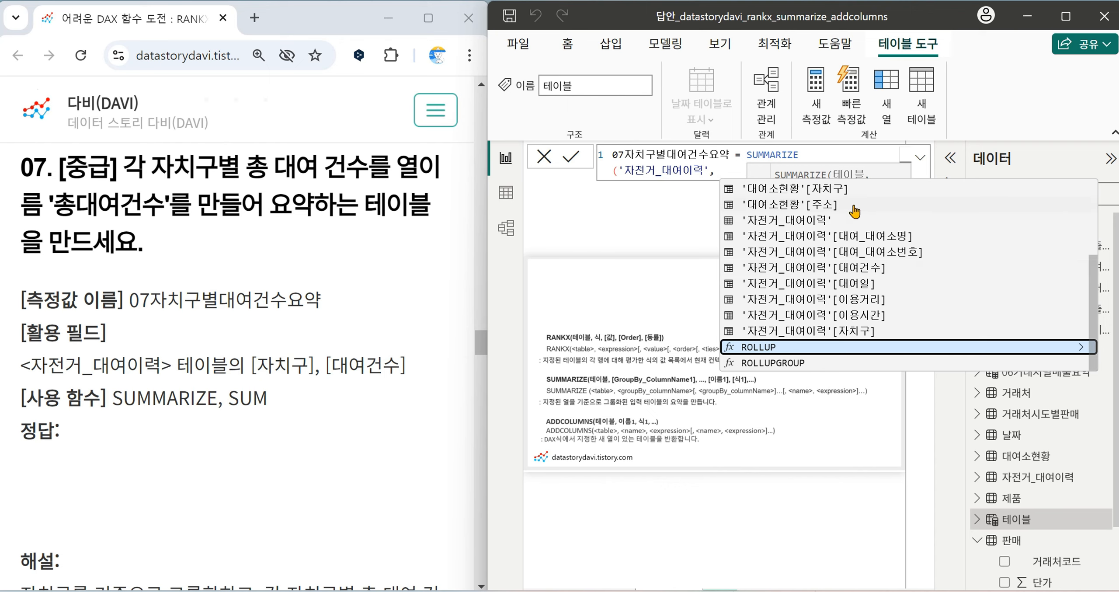
{"action": "left_click", "coordinate": [879, 331]}
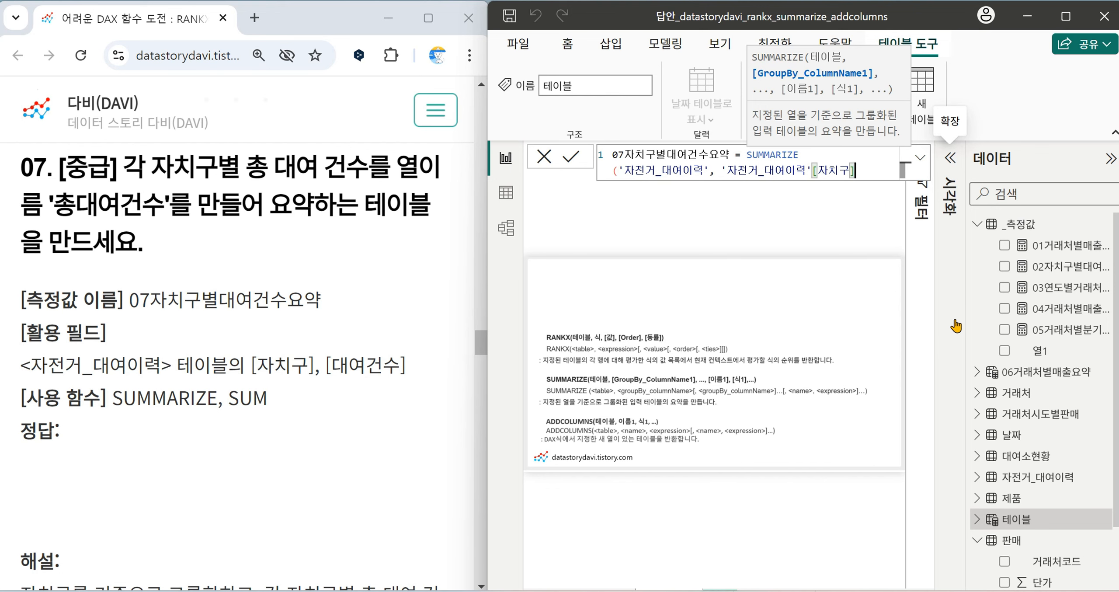
Add a summary column named "총대여건수" to the SUMMARIZE formula.
{"action": "type", "text": ","}
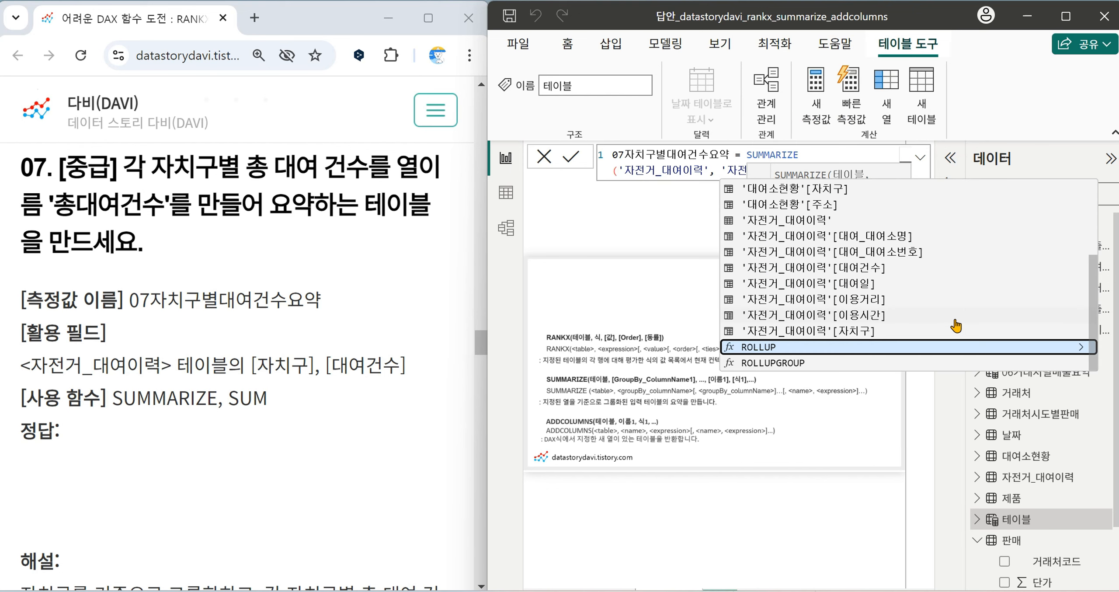
{"action": "type", "text": " \""}
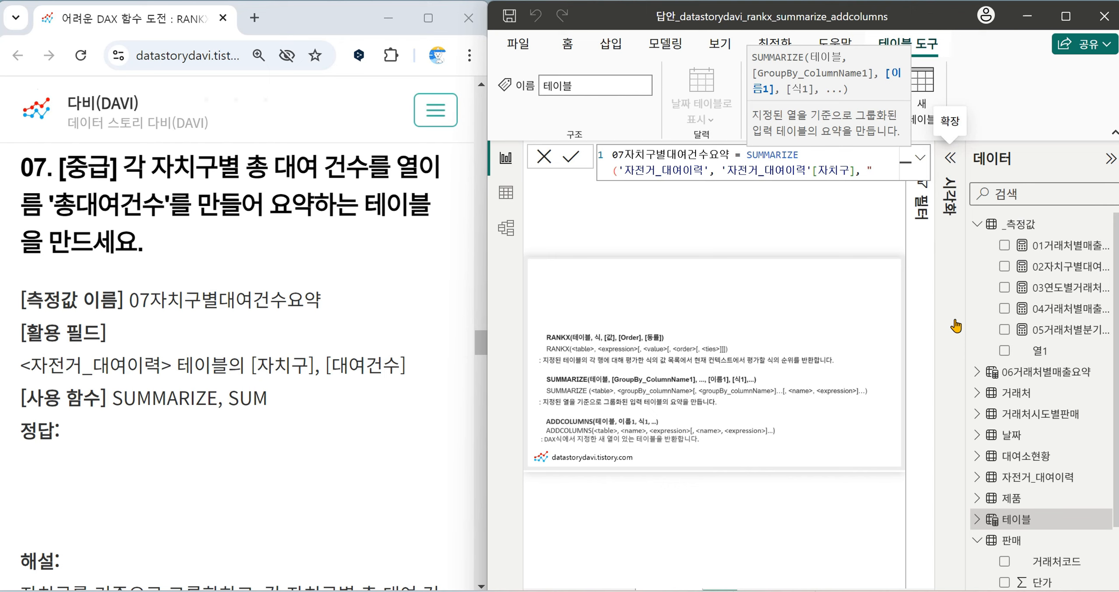
{"action": "type", "text": "총대여"}
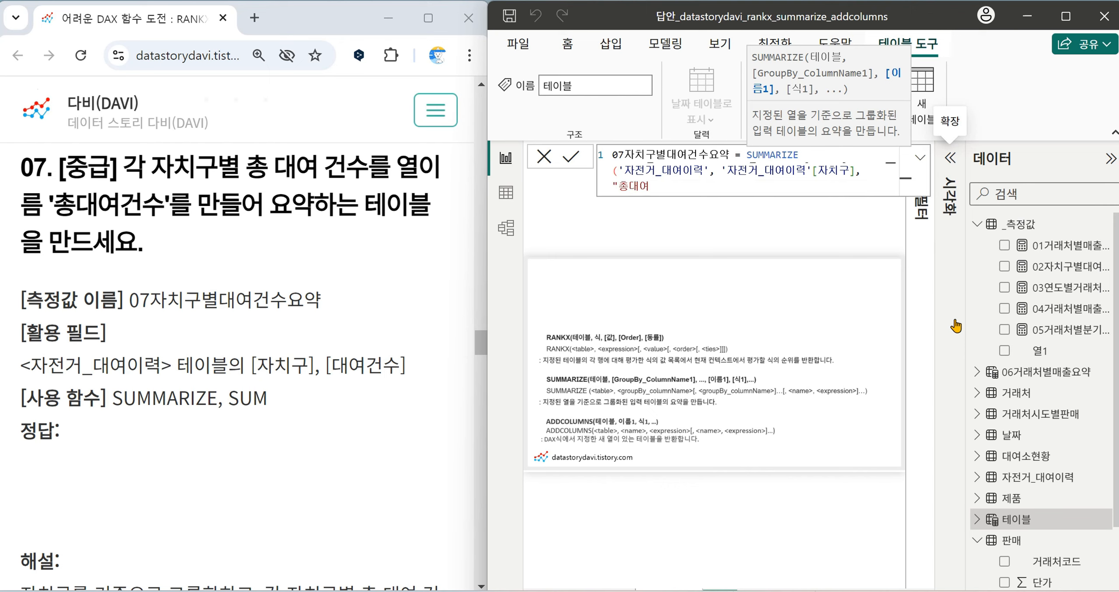
{"action": "type", "text": "건ㅅ\","}
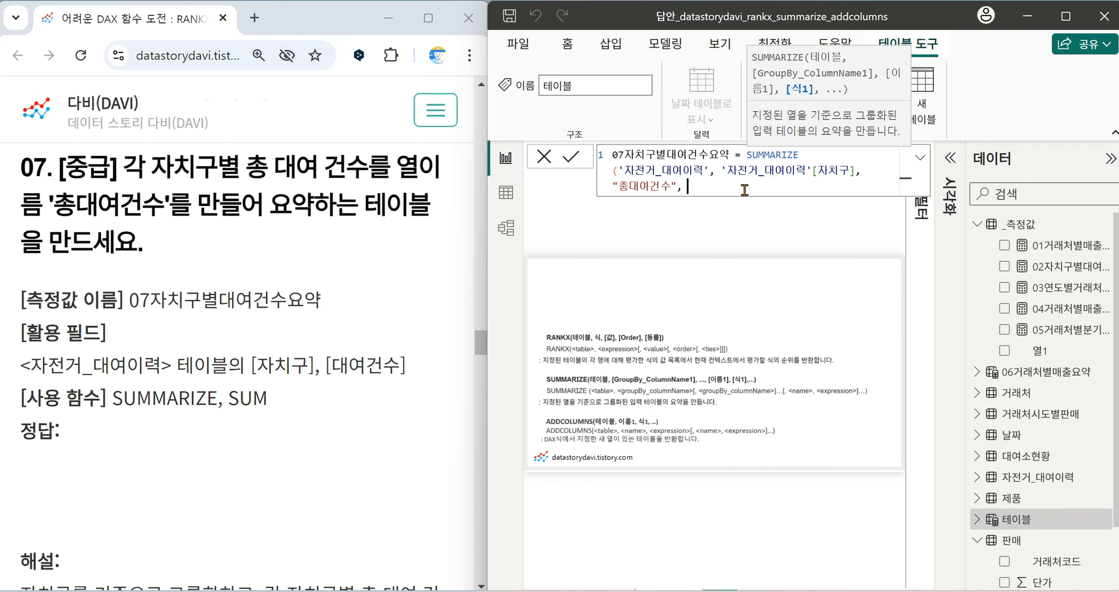
Calculate the column as SUM('자전거_대여이력'[대여건수]), close the formula and commit the 07자치구별대여건수요약 table.
{"action": "type", "text": "SU"}
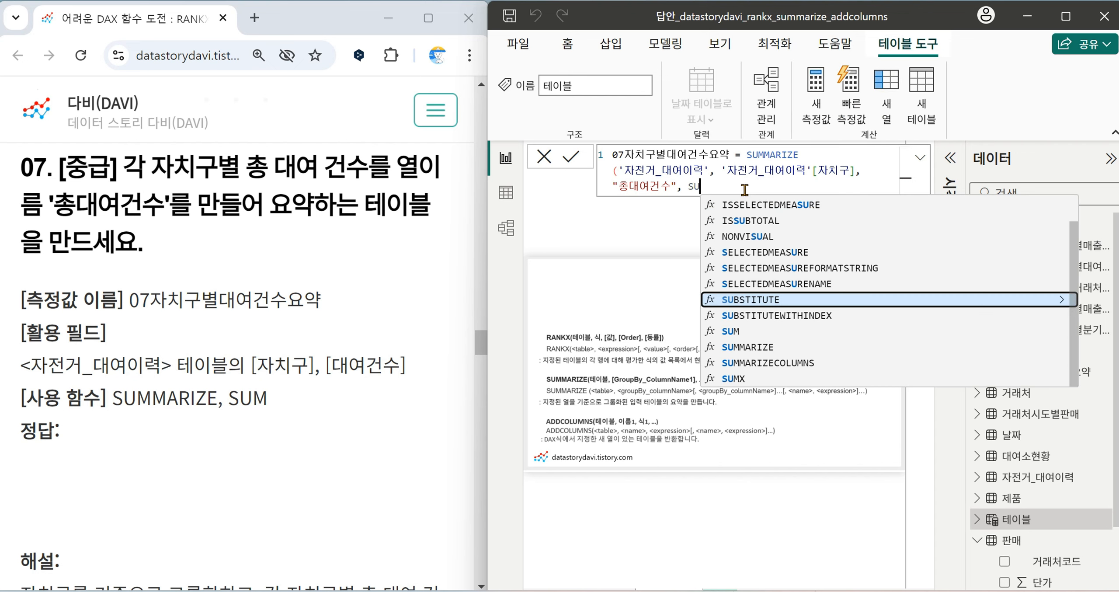
{"action": "type", "text": "M("}
{"action": "scroll", "coordinate": [857, 258], "scroll_direction": "down", "scroll_amount": 5}
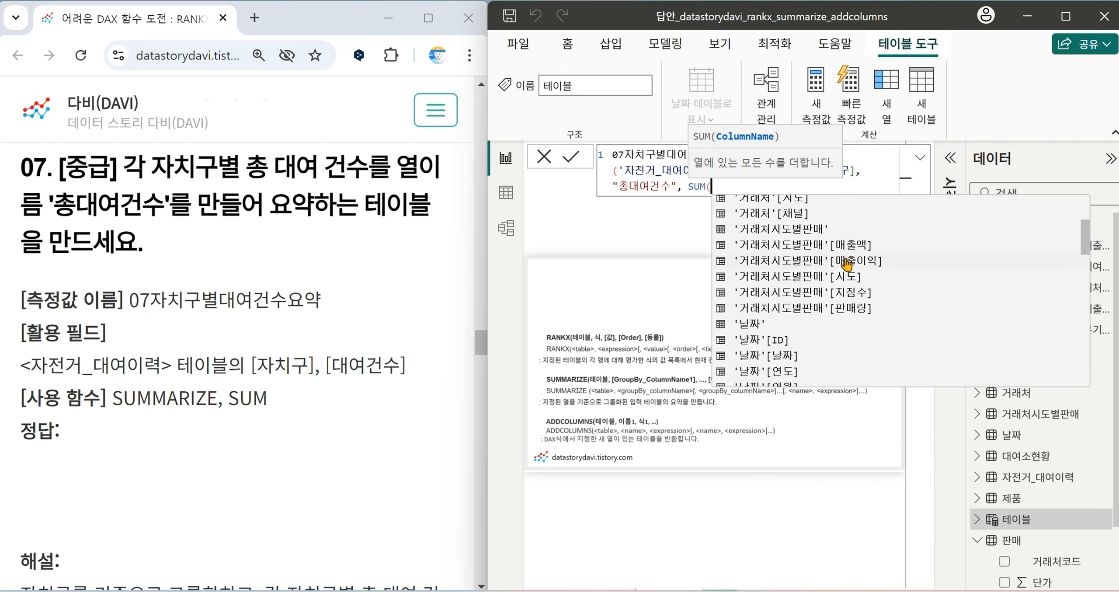
{"action": "scroll", "coordinate": [865, 258], "scroll_direction": "down", "scroll_amount": 5}
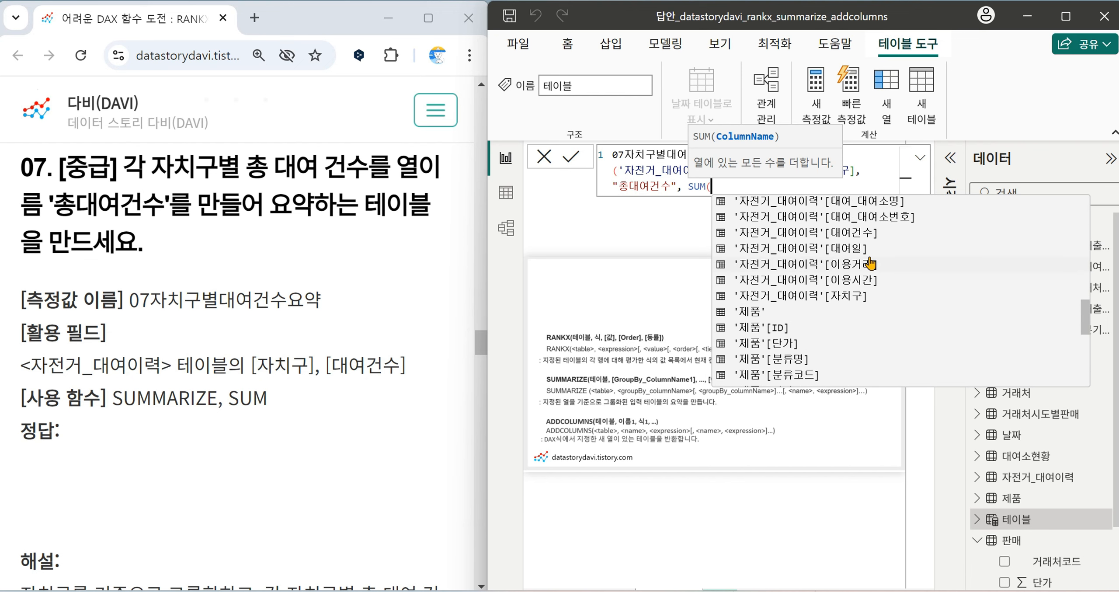
{"action": "left_click", "coordinate": [899, 279]}
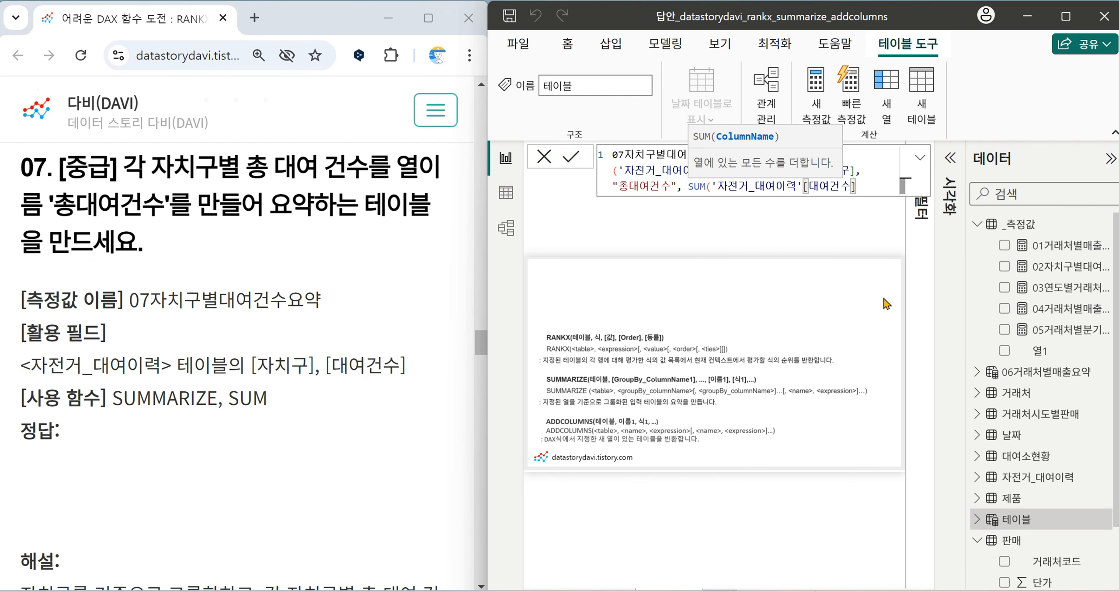
{"action": "type", "text": "))"}
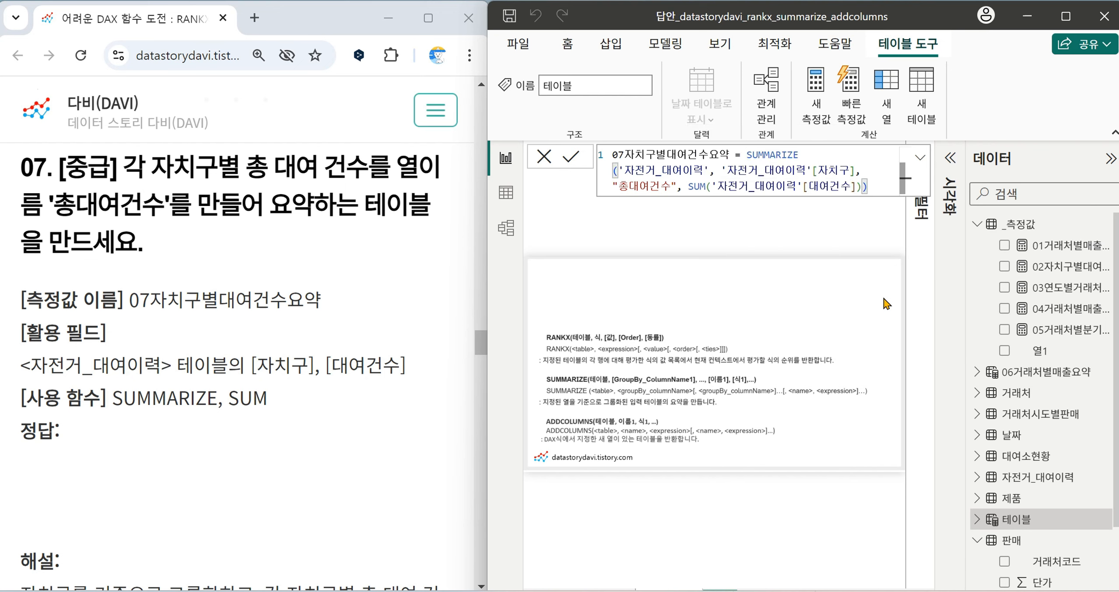
{"action": "key", "text": "Return"}
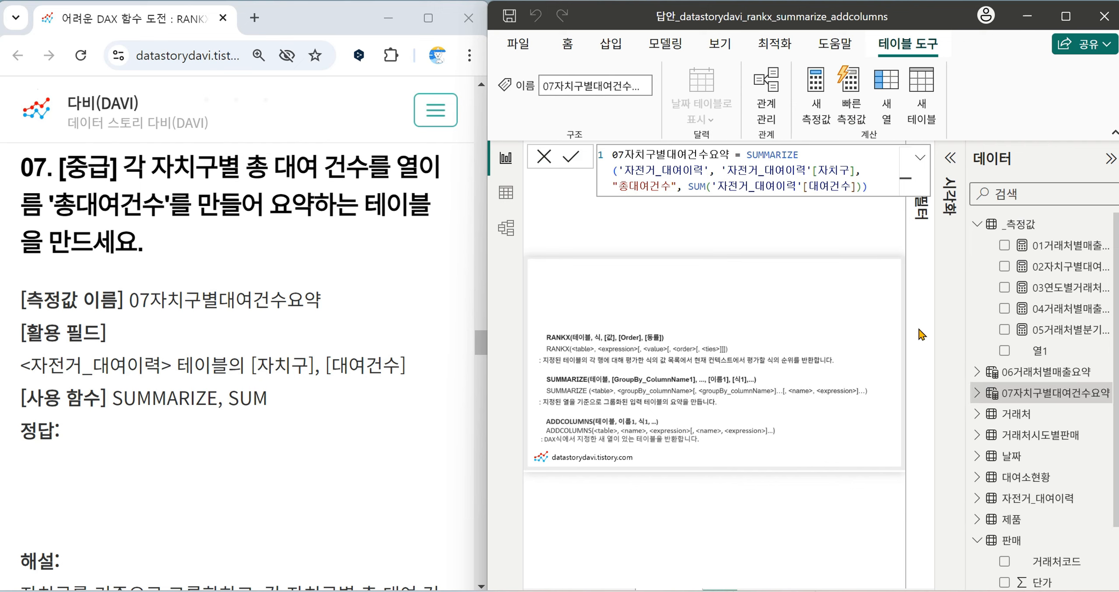
Compare the data of the 07자치구별대여건수요약 and 06거래처별매출요약 tables in table view, and return to the report view.
{"action": "left_click", "coordinate": [505, 192]}
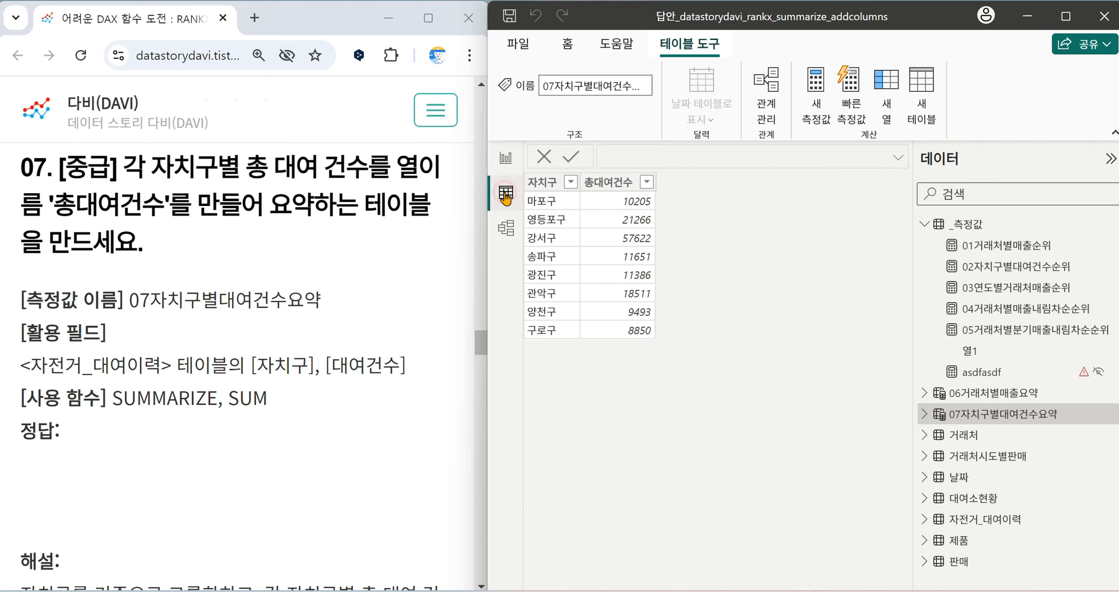
{"action": "left_click", "coordinate": [1011, 398]}
{"action": "left_click", "coordinate": [1021, 414]}
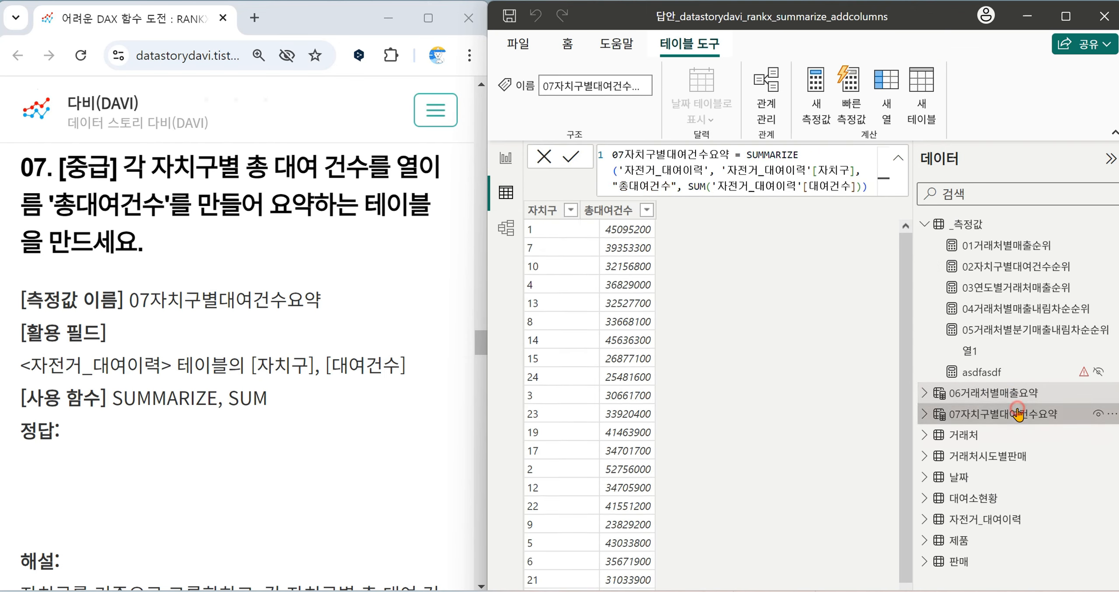
{"action": "left_click", "coordinate": [999, 393]}
{"action": "left_click", "coordinate": [1004, 412]}
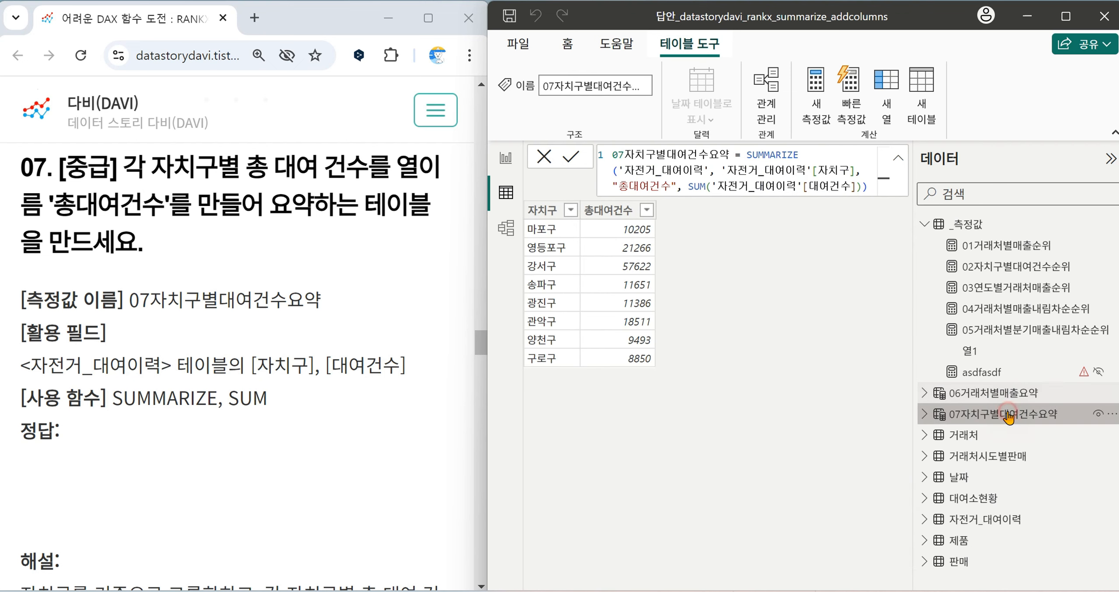
{"action": "left_click", "coordinate": [506, 157]}
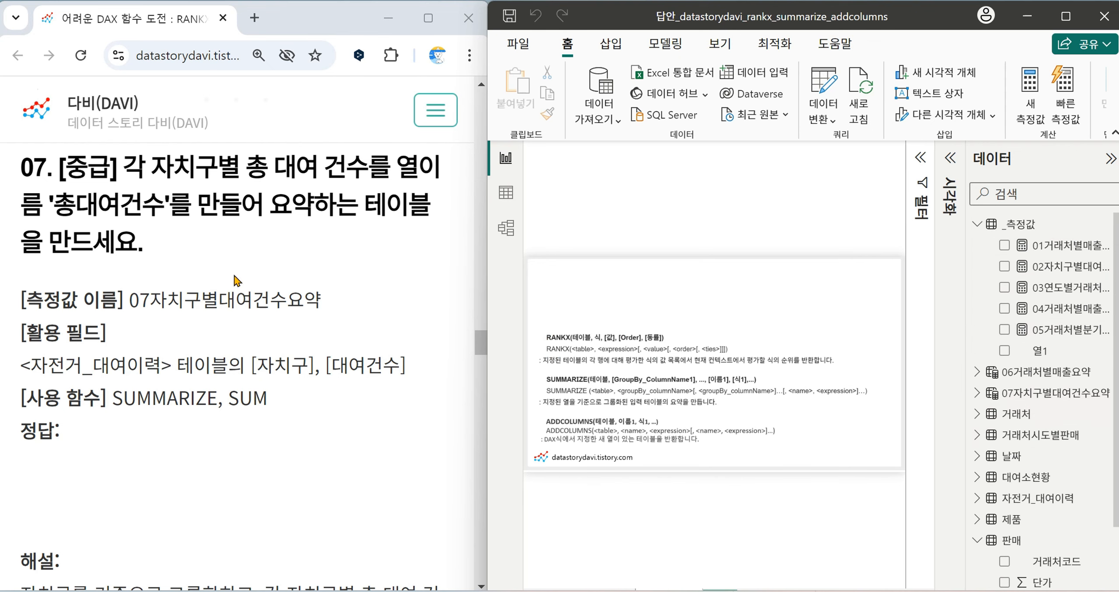
Find exercise 08 in the article and read its grouping requirements for client and year.
{"action": "scroll", "coordinate": [271, 314], "scroll_direction": "down", "scroll_amount": 8}
{"action": "scroll", "coordinate": [254, 315], "scroll_direction": "down", "scroll_amount": 5}
{"action": "scroll", "coordinate": [277, 287], "scroll_direction": "up", "scroll_amount": 3}
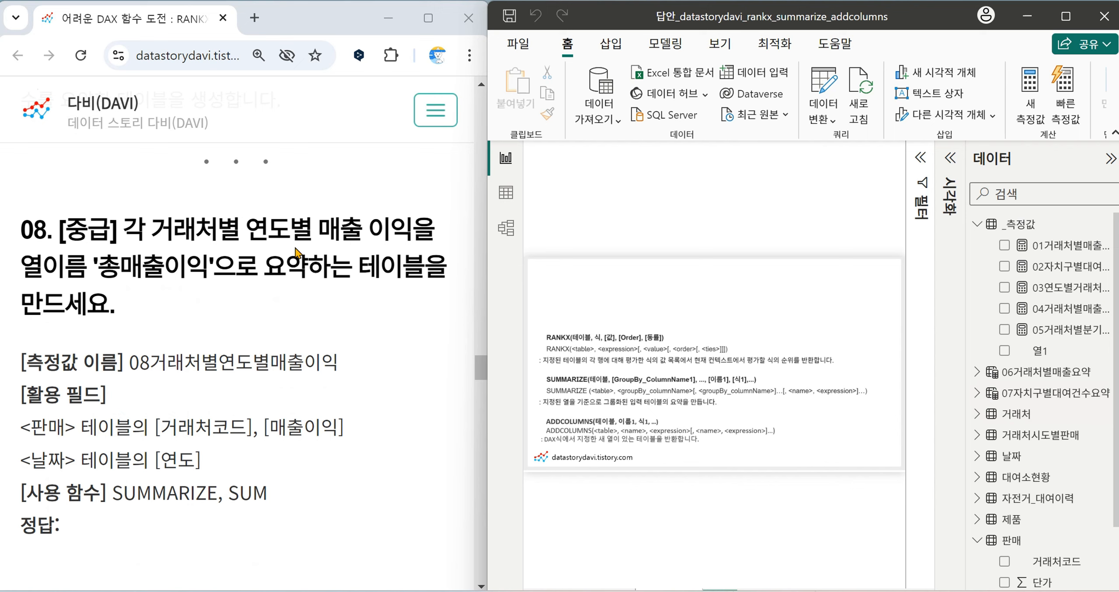
{"action": "left_click_drag", "start_coordinate": [241, 235], "coordinate": [160, 234]}
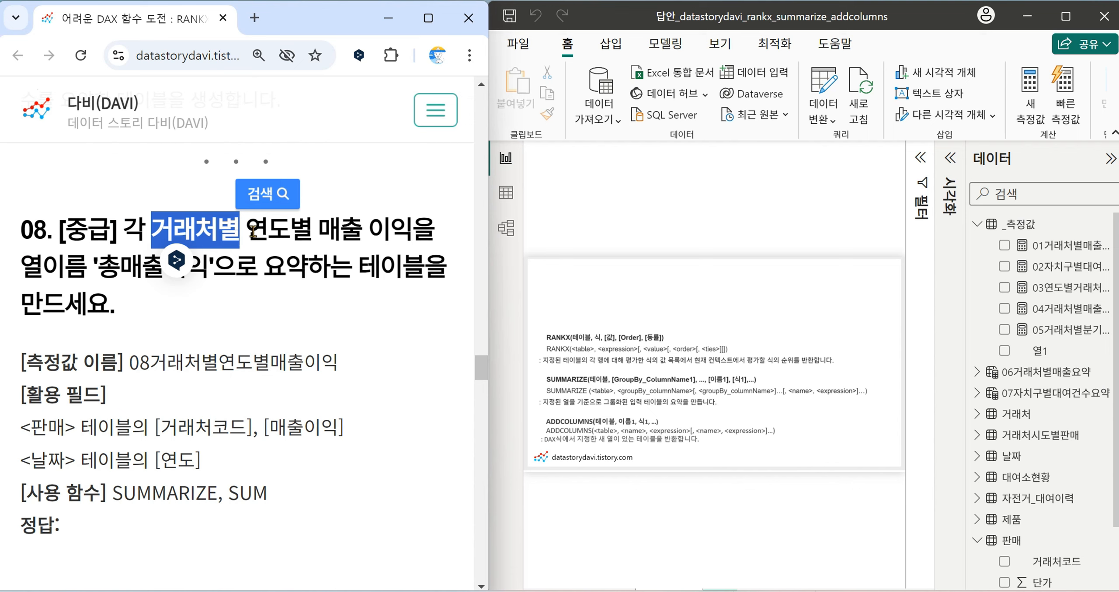
{"action": "left_click_drag", "start_coordinate": [253, 231], "coordinate": [312, 231]}
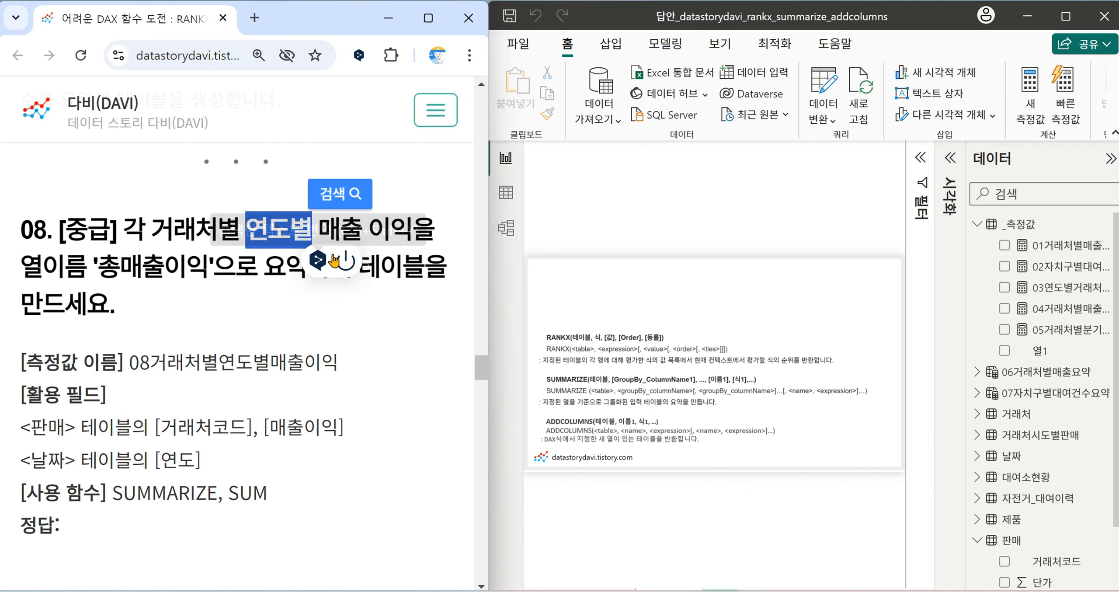
{"action": "left_click", "coordinate": [406, 250]}
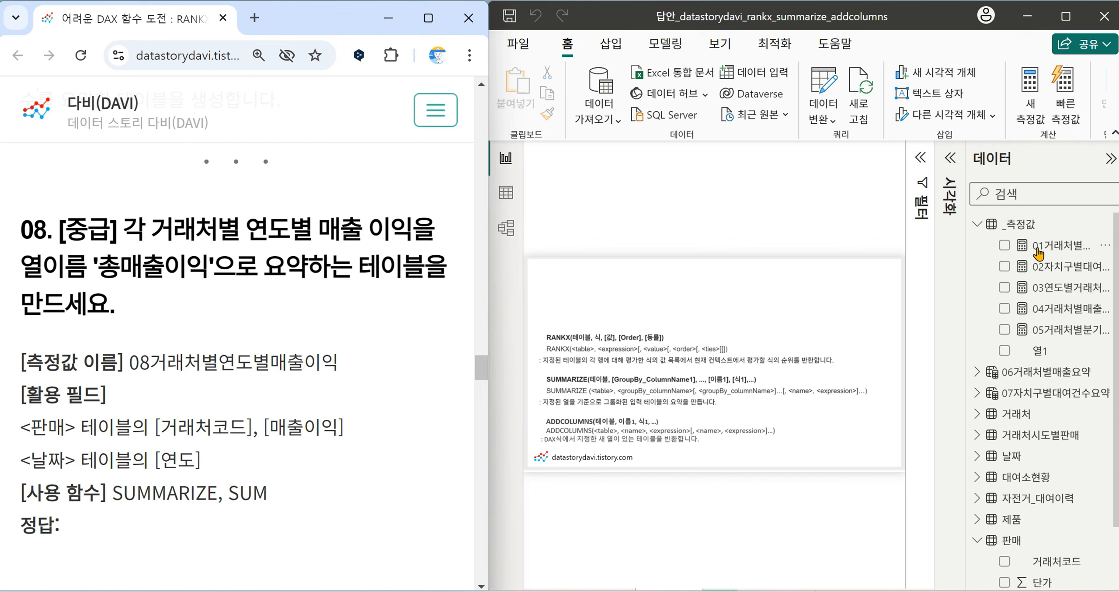
For exercise 08, create a new calculated table named 08거래처별연도별매출이익 and begin its formula with SUMMARIZE.
{"action": "left_click", "coordinate": [665, 43]}
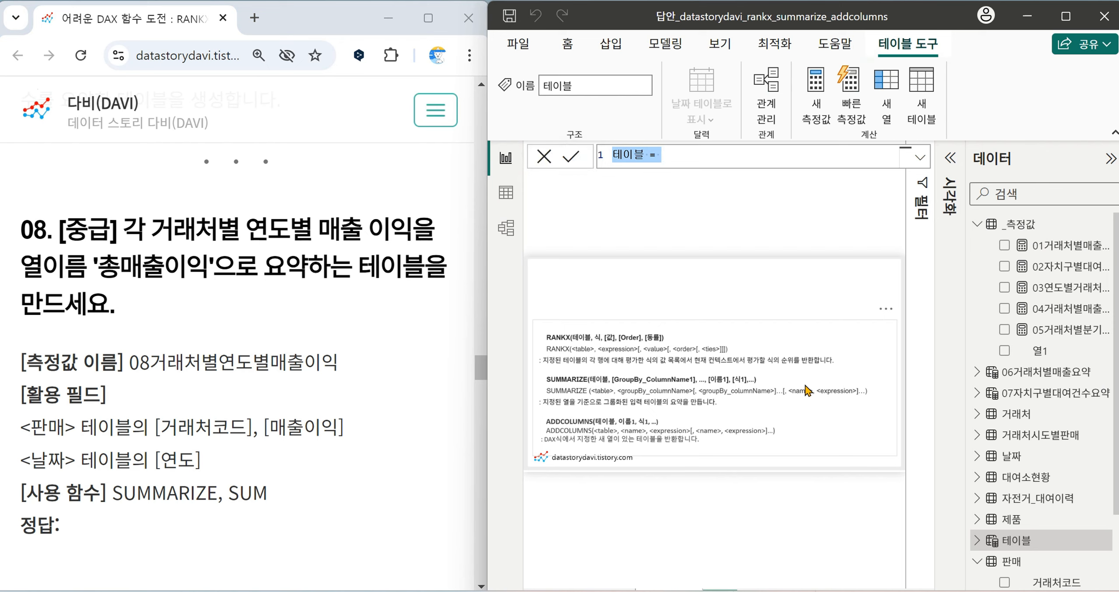
{"action": "type", "text": "08"}
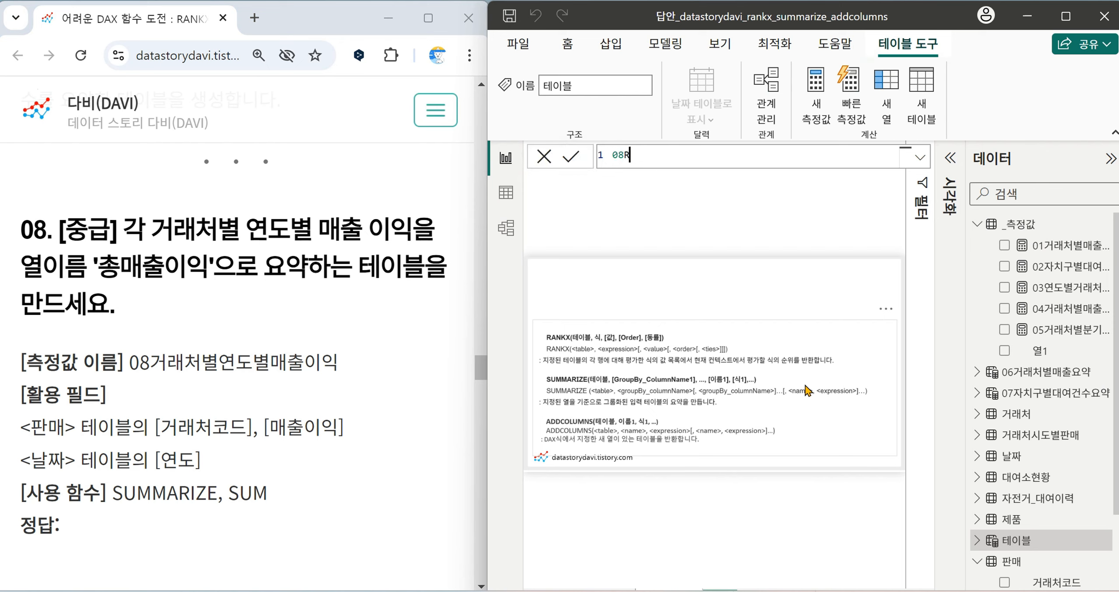
{"action": "type", "text": "거래처별연됩"}
{"action": "type", "text": "별매출이"}
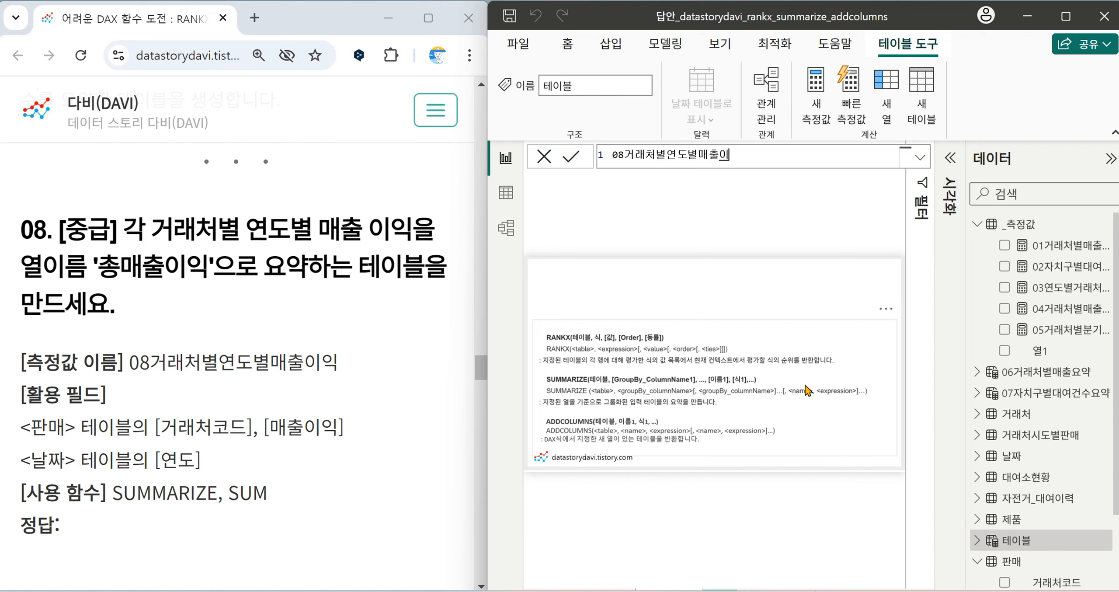
{"action": "type", "text": "익 = SUMMARIZE("}
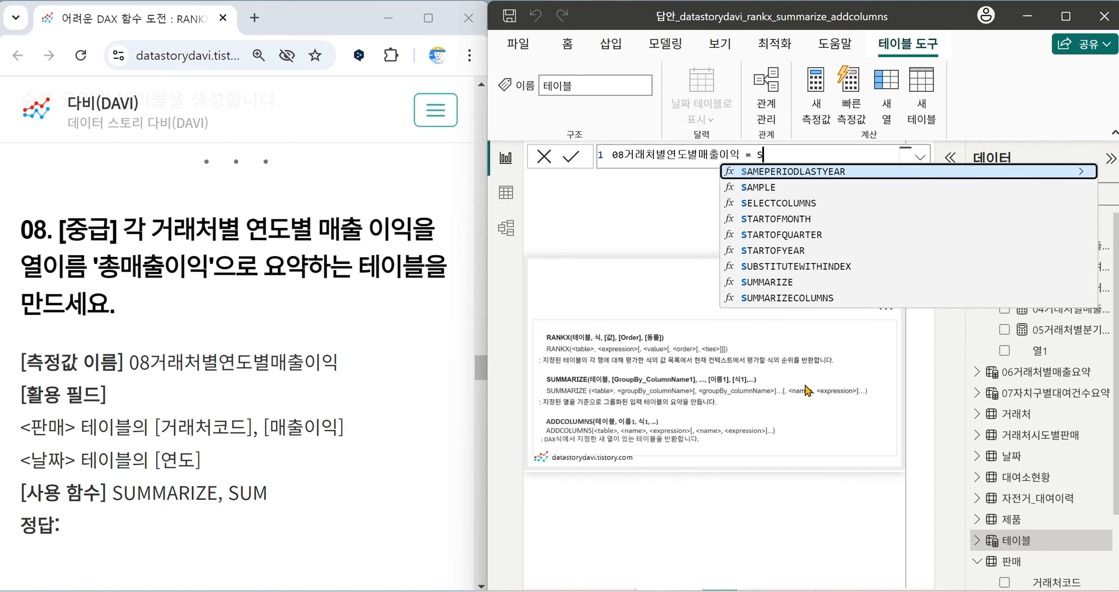
{"action": "key", "text": "Tab"}
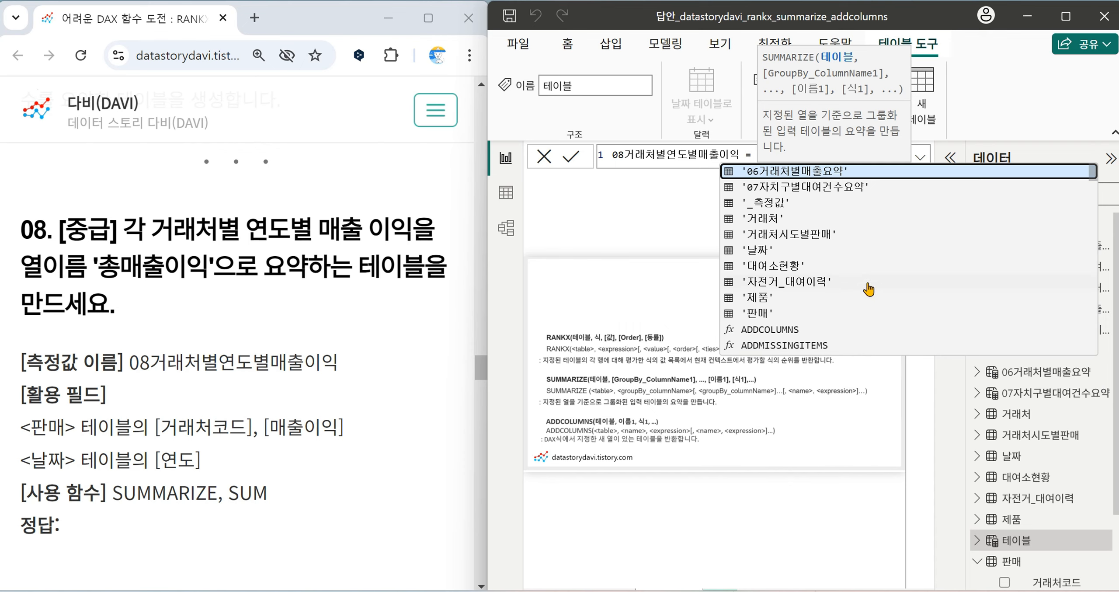
{"action": "left_click", "coordinate": [792, 304]}
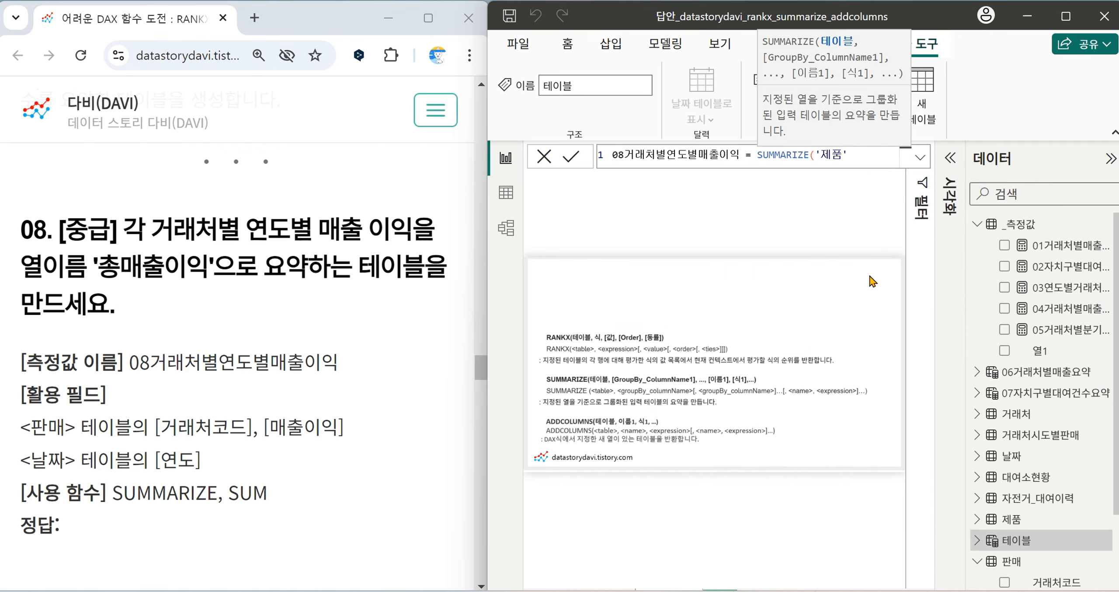
{"action": "key", "text": "BackSpace"}
{"action": "key", "text": "BackSpace"}
{"action": "key", "text": "BackSpace"}
{"action": "key", "text": "BackSpace"}
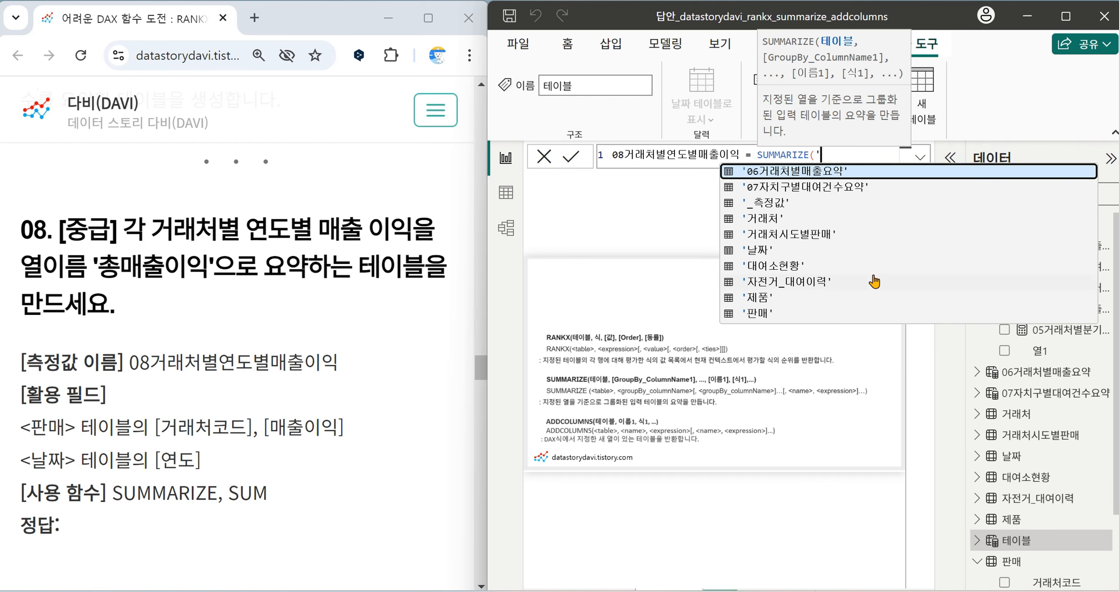
Give SUMMARIZE the '판매' table and group it by '판매'[거래처코드] and '날짜'[연도].
{"action": "type", "text": "'"}
{"action": "left_click", "coordinate": [778, 316]}
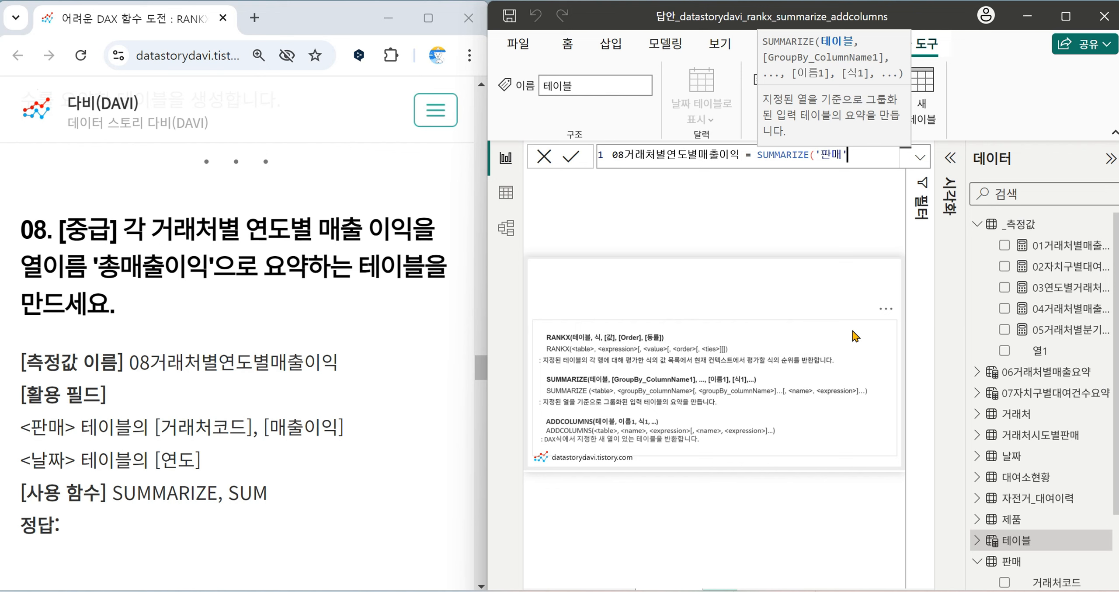
{"action": "type", "text": ","}
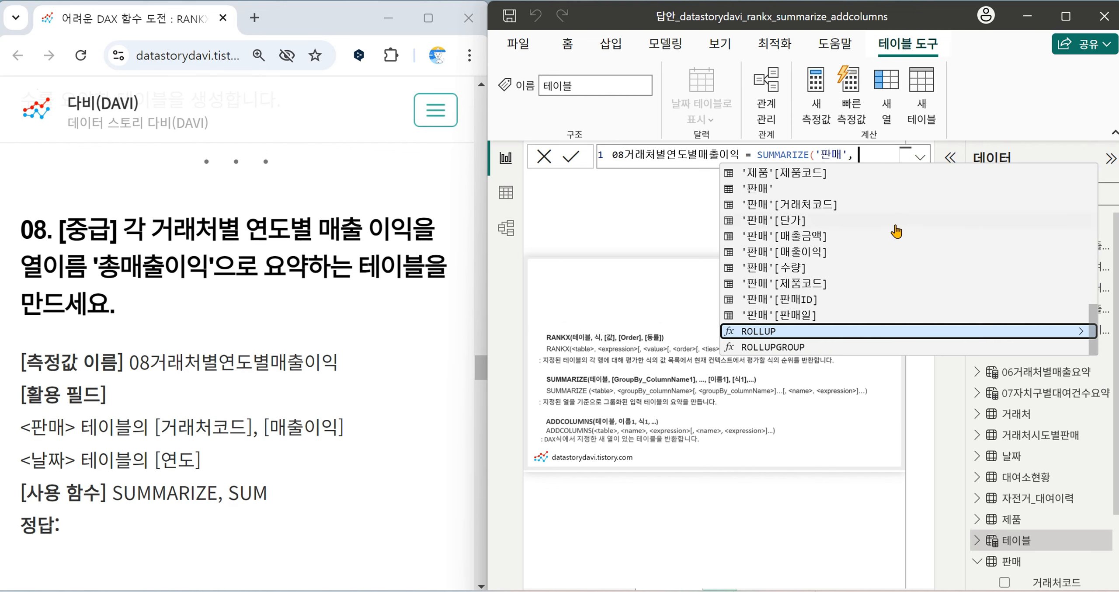
{"action": "left_click", "coordinate": [863, 204]}
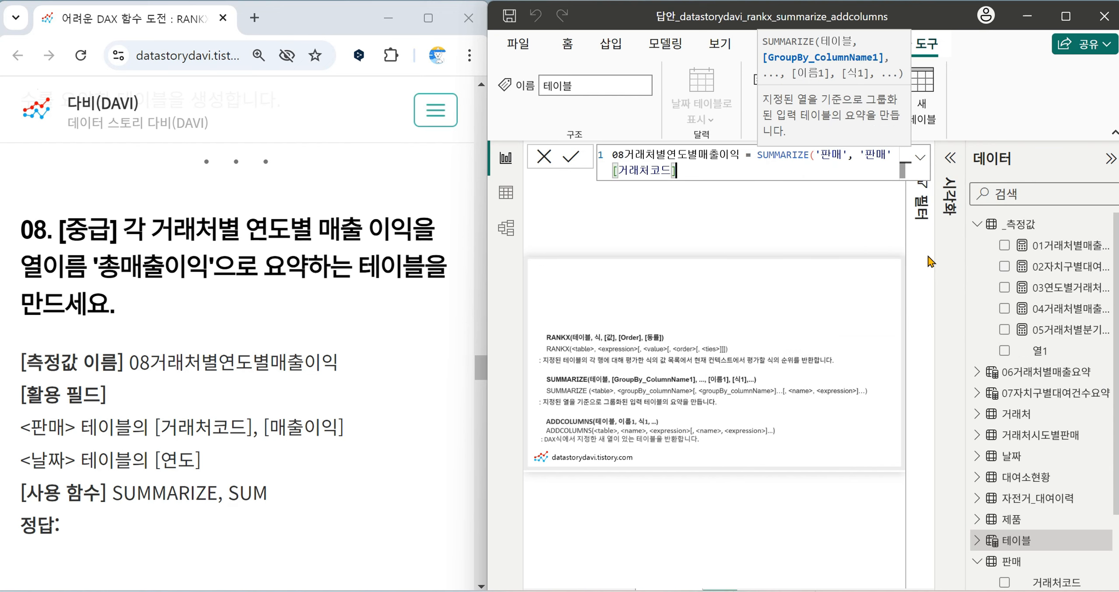
{"action": "type", "text": ","}
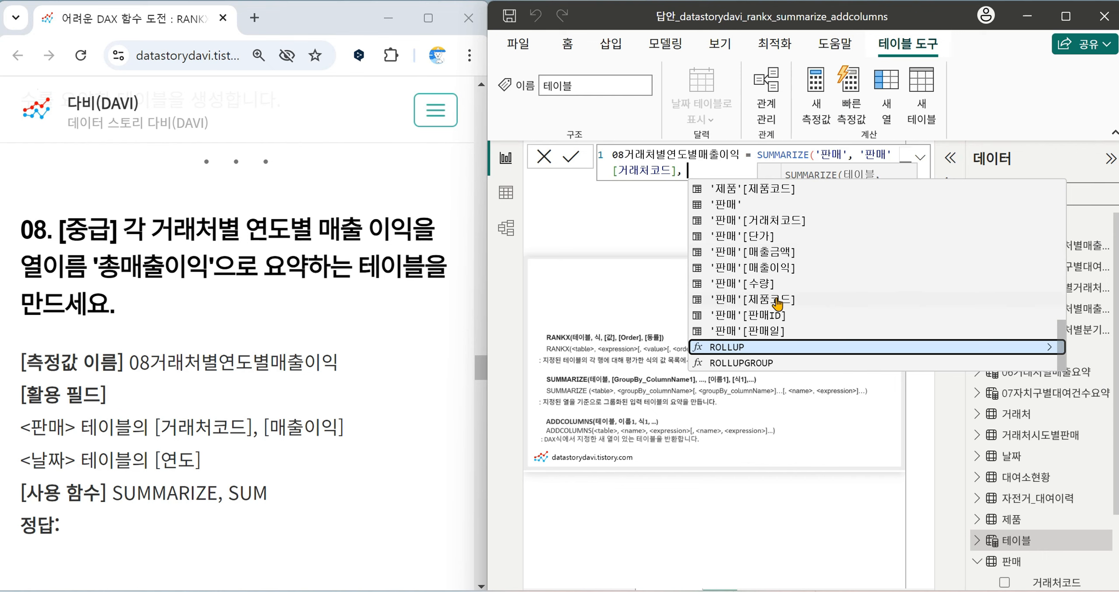
{"action": "scroll", "coordinate": [795, 297], "scroll_direction": "up", "scroll_amount": 10}
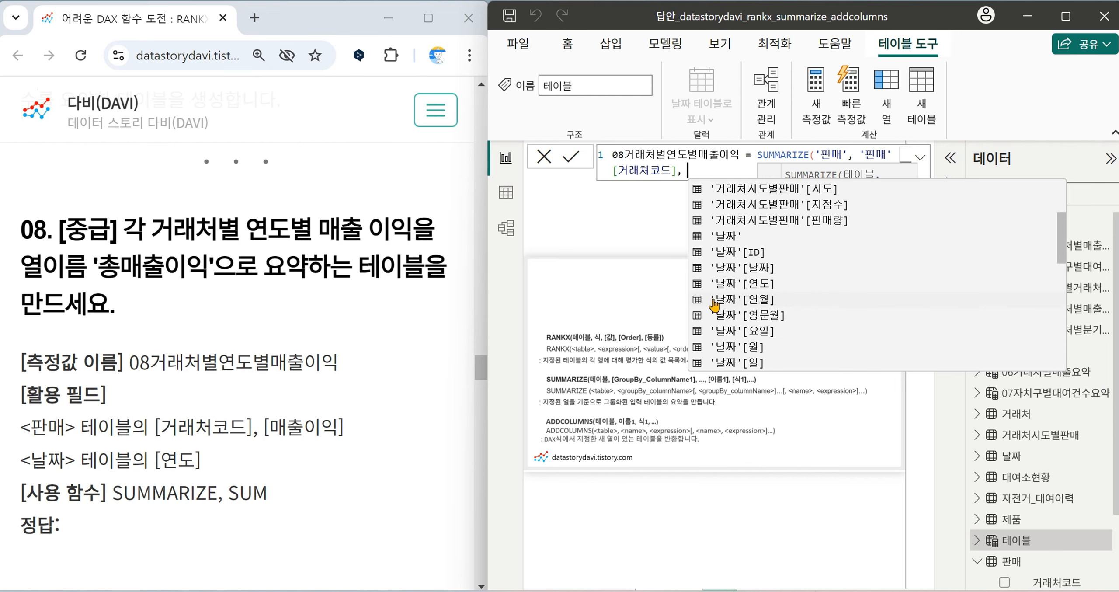
{"action": "left_click", "coordinate": [755, 284]}
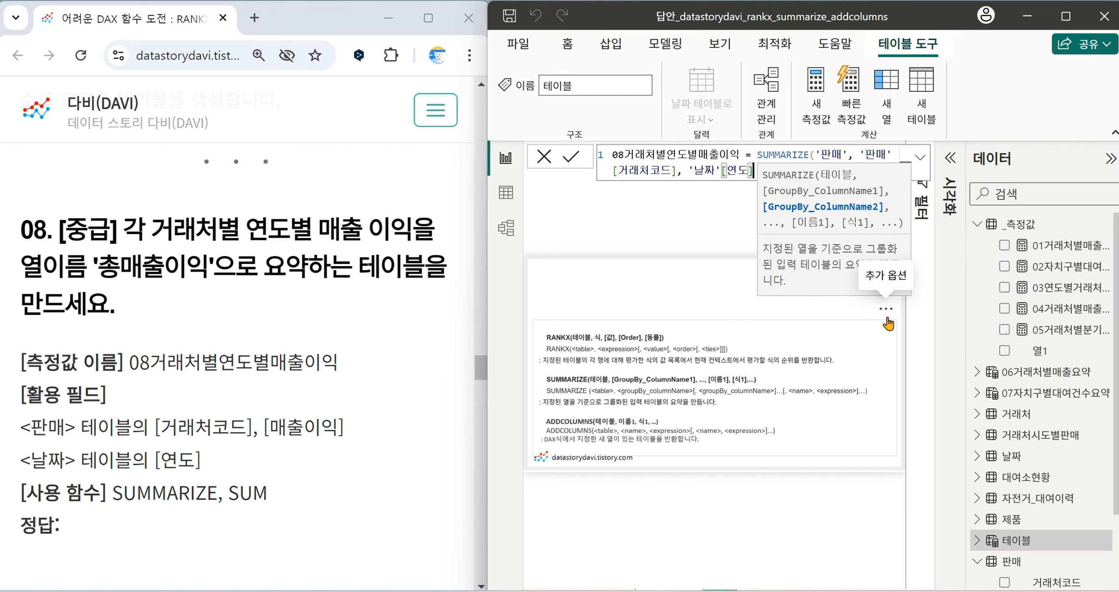
{"action": "type", "text": ","}
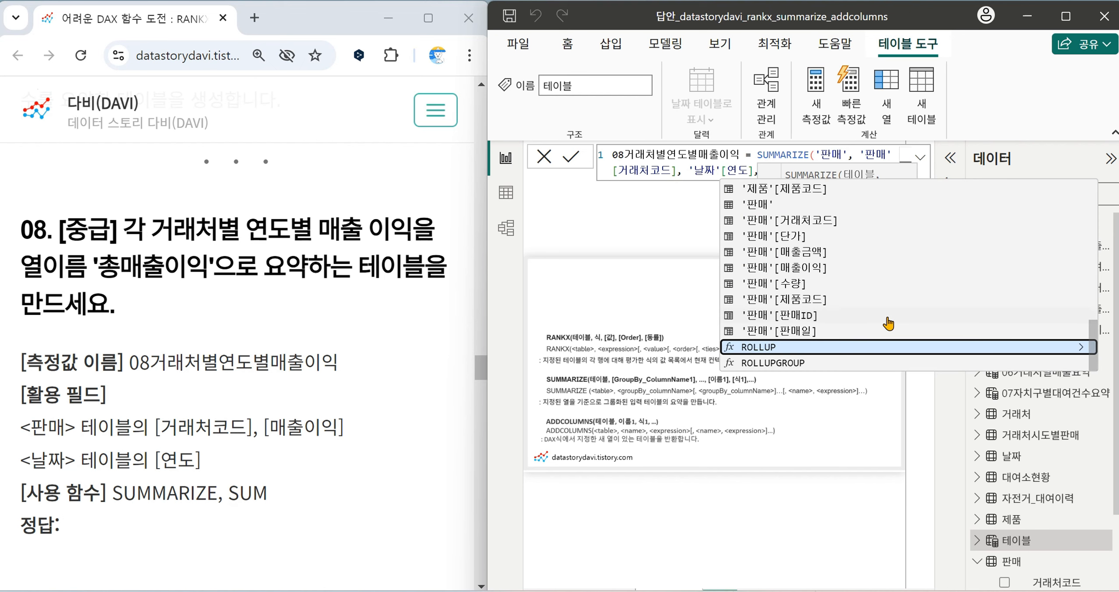
{"action": "type", "text": "\"sum("}
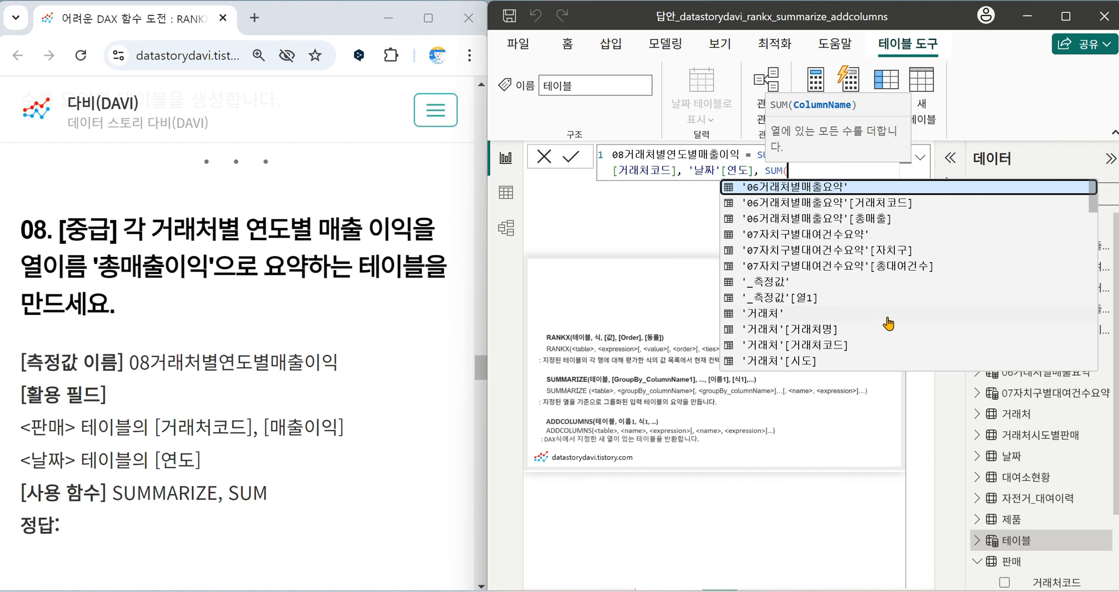
{"action": "key", "text": "BackSpace"}
{"action": "key", "text": "BackSpace"}
{"action": "key", "text": "BackSpace"}
{"action": "key", "text": "BackSpace"}
{"action": "type", "text": "\""}
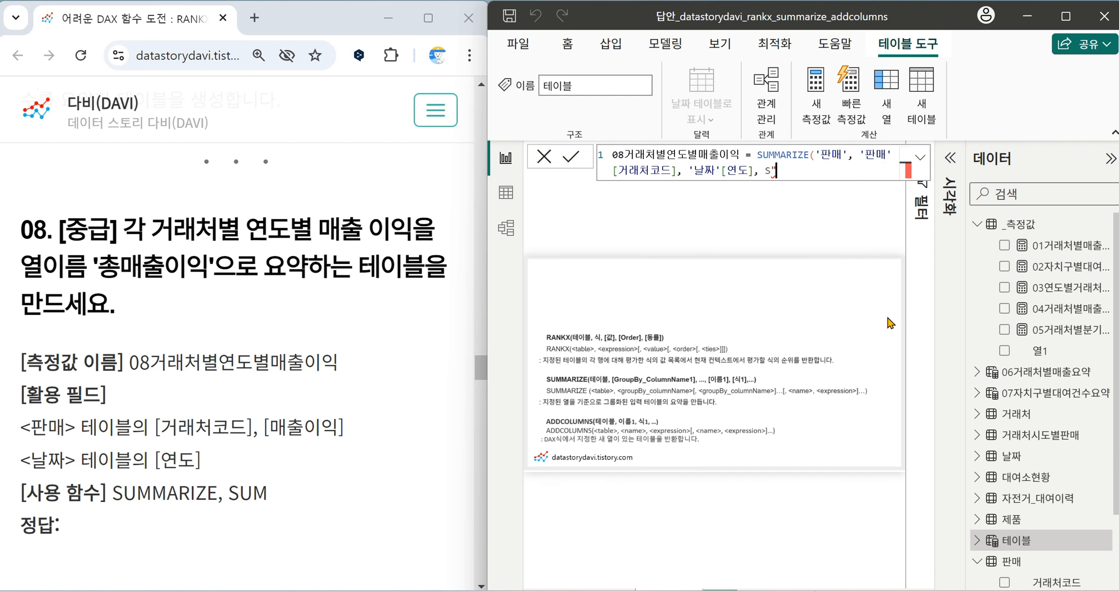
{"action": "key", "text": "BackSpace"}
{"action": "key", "text": "BackSpace"}
Add a "총매출이익" column calculated as SUM('판매'[매출이익]) to the SUMMARIZE formula and commit the exercise 08 table.
{"action": "type", "text": "\", "}
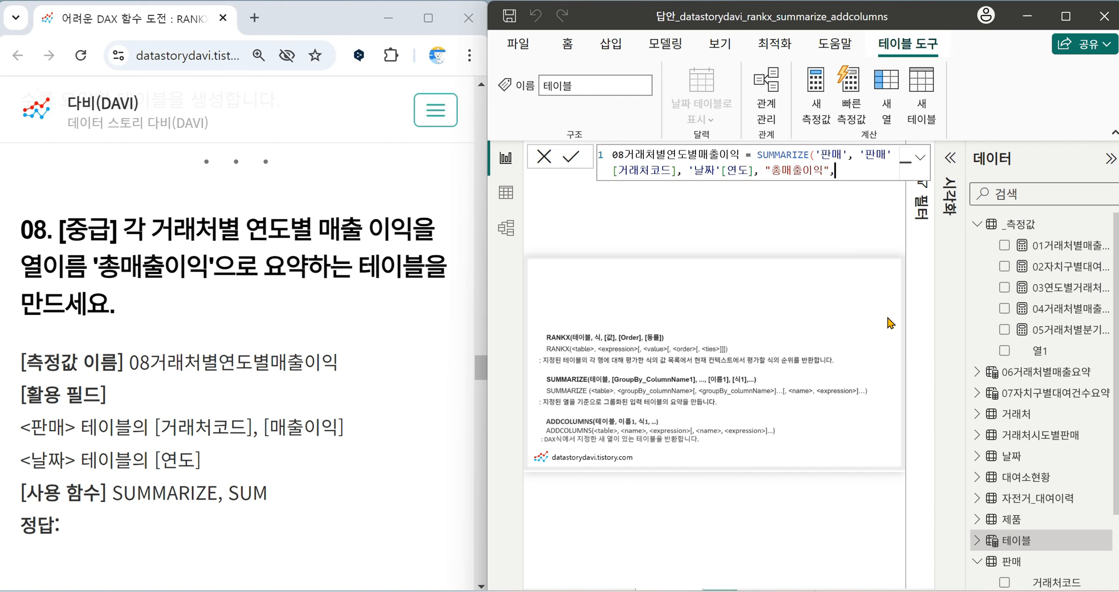
{"action": "type", "text": "SUM("}
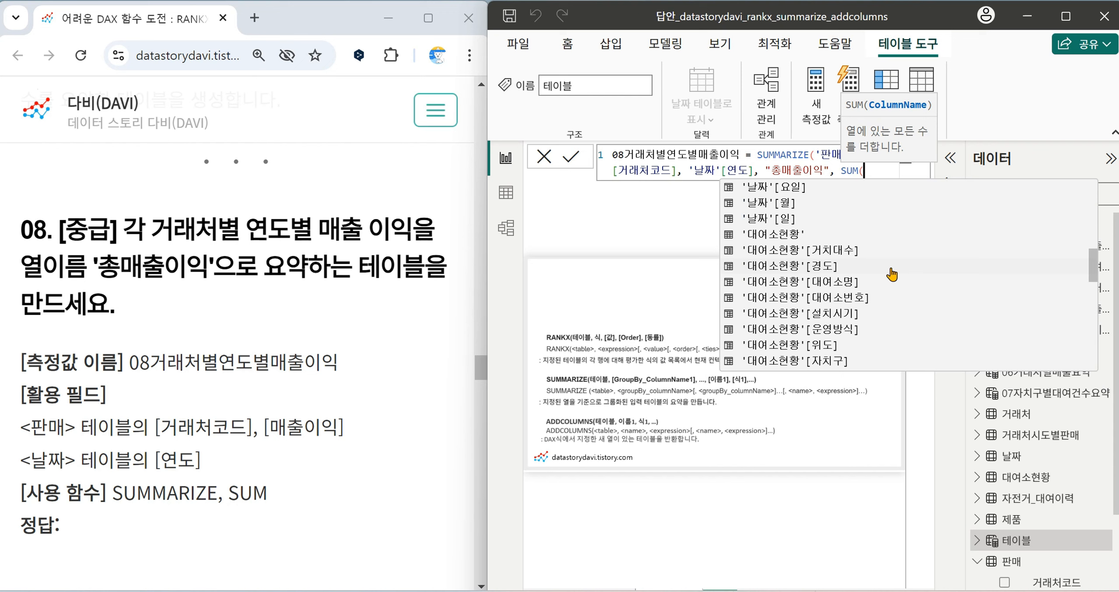
{"action": "scroll", "coordinate": [891, 274], "scroll_direction": "down", "scroll_amount": 10}
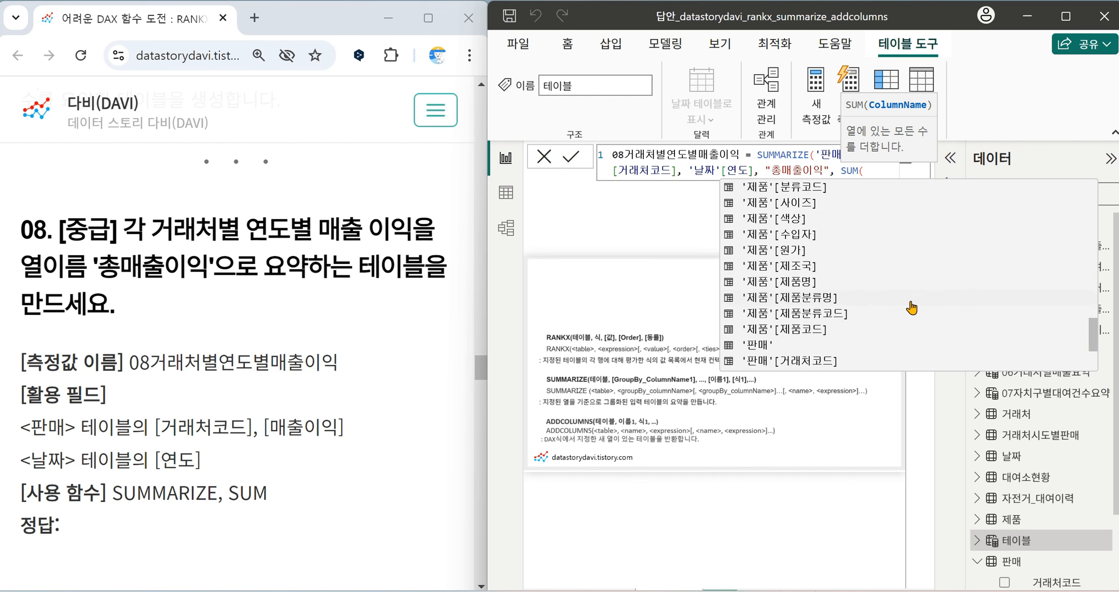
{"action": "left_click", "coordinate": [837, 301]}
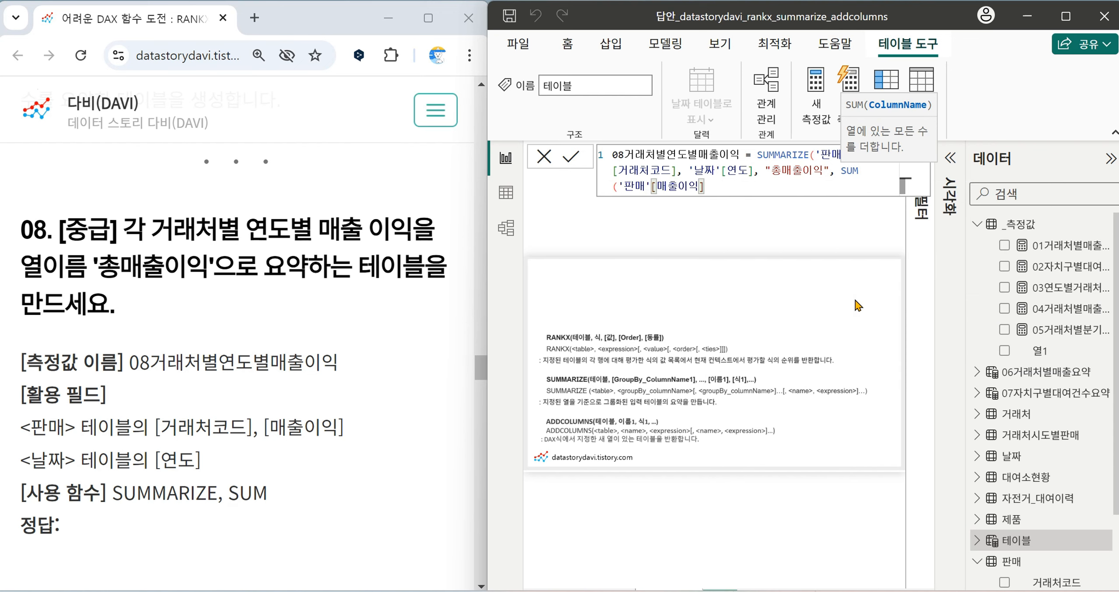
{"action": "type", "text": "))"}
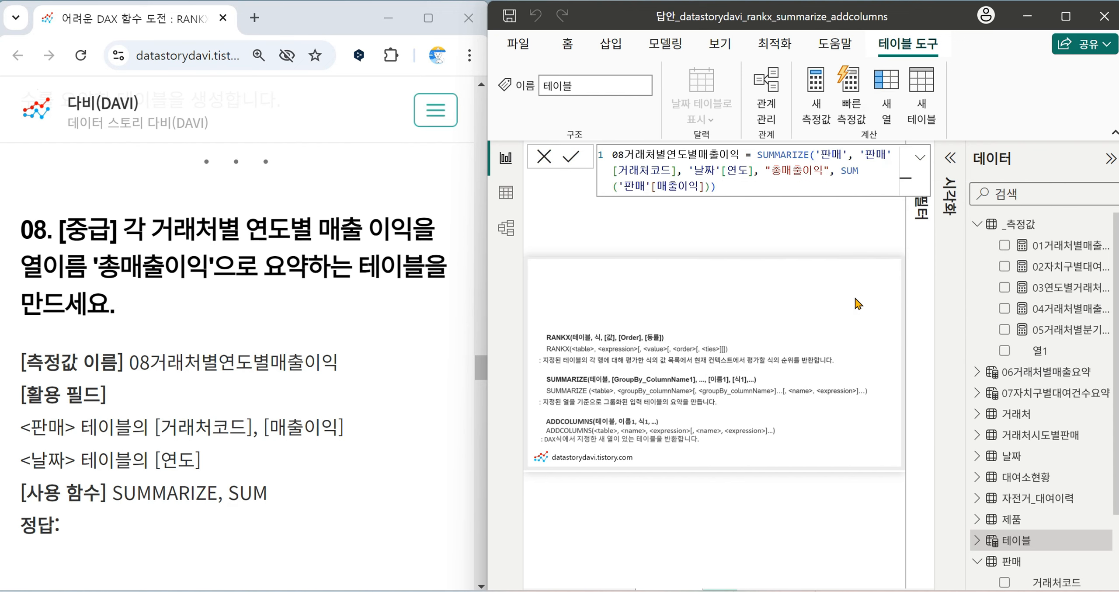
{"action": "key", "text": "Return"}
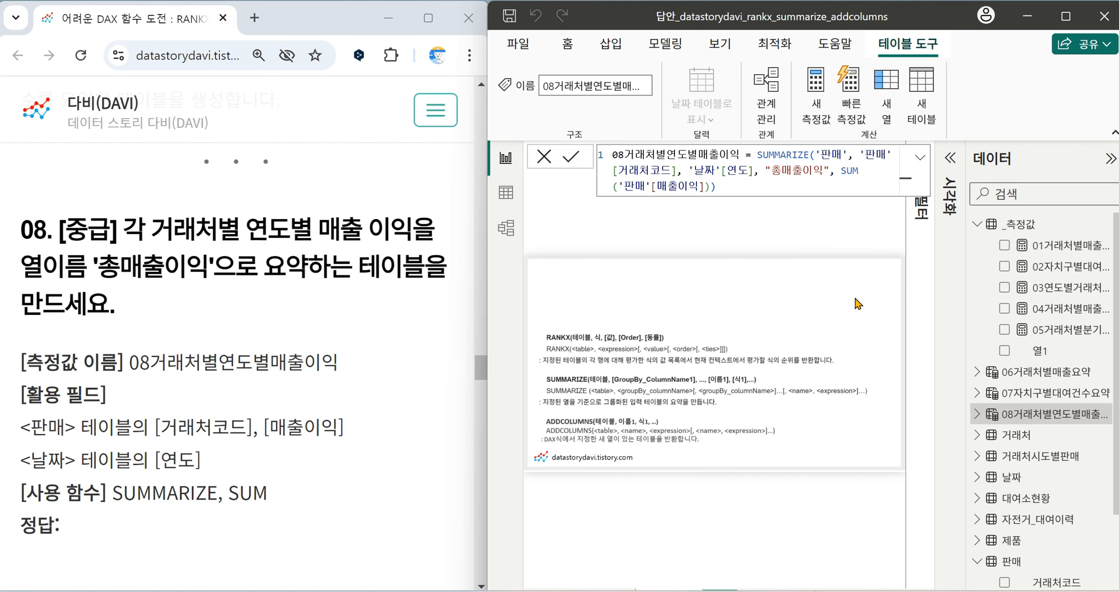
Review the rows of the 08거래처별연도별매출이익 table in table view, and return to the report view.
{"action": "left_click", "coordinate": [507, 199]}
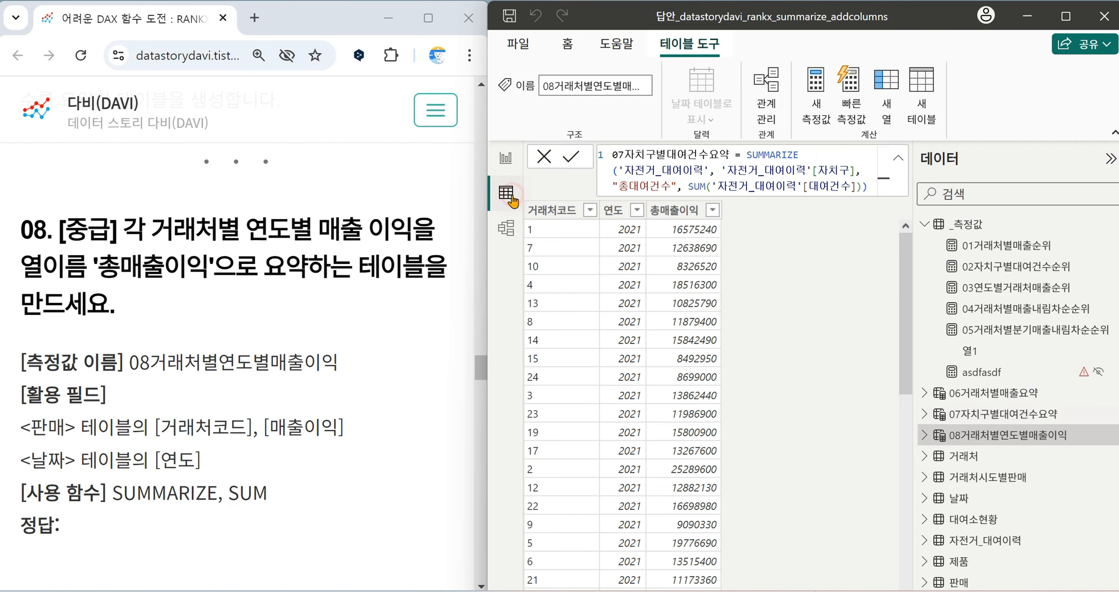
{"action": "scroll", "coordinate": [638, 325], "scroll_direction": "down", "scroll_amount": 10}
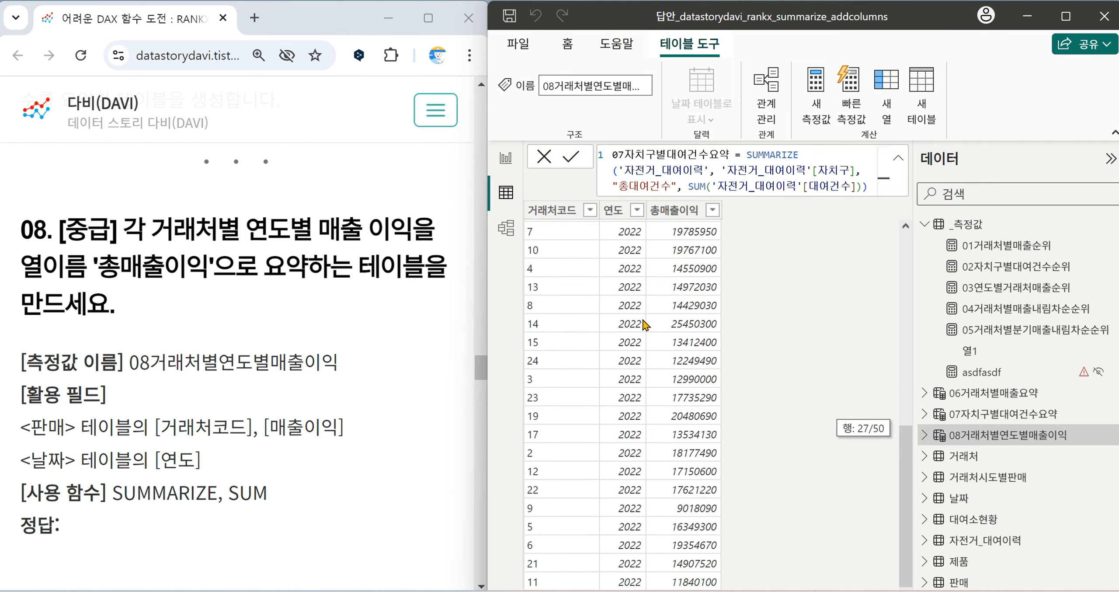
{"action": "scroll", "coordinate": [612, 348], "scroll_direction": "up", "scroll_amount": 10}
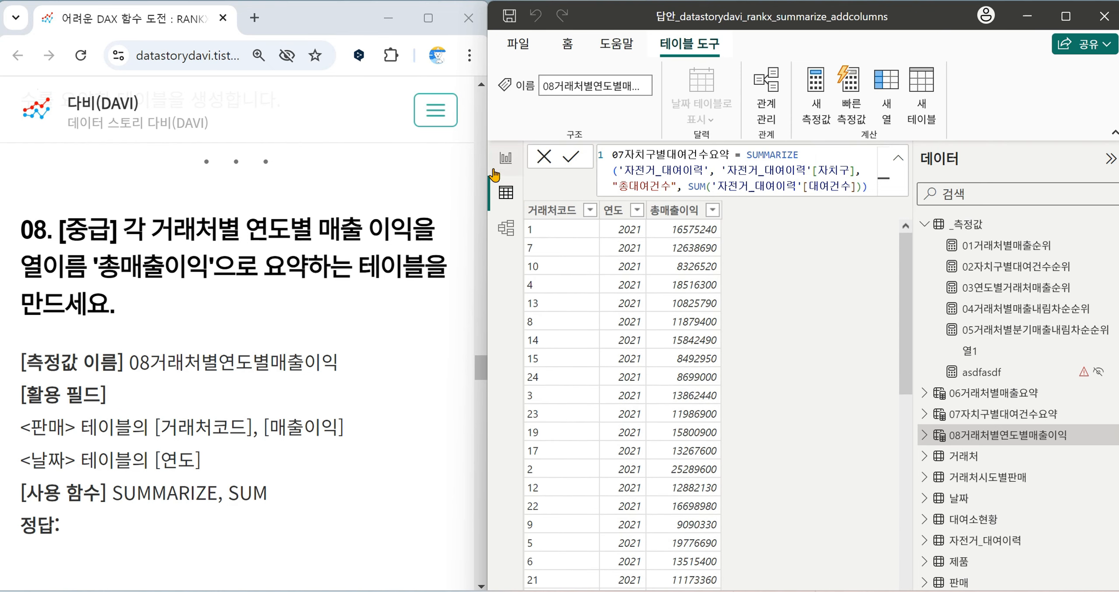
{"action": "left_click", "coordinate": [502, 159]}
For exercise 09 in the article, create a new calculated table named 09거래처별매출과수량 and begin its formula with SUMMARIZE.
{"action": "scroll", "coordinate": [87, 341], "scroll_direction": "down", "scroll_amount": 1}
{"action": "scroll", "coordinate": [88, 341], "scroll_direction": "down", "scroll_amount": 8}
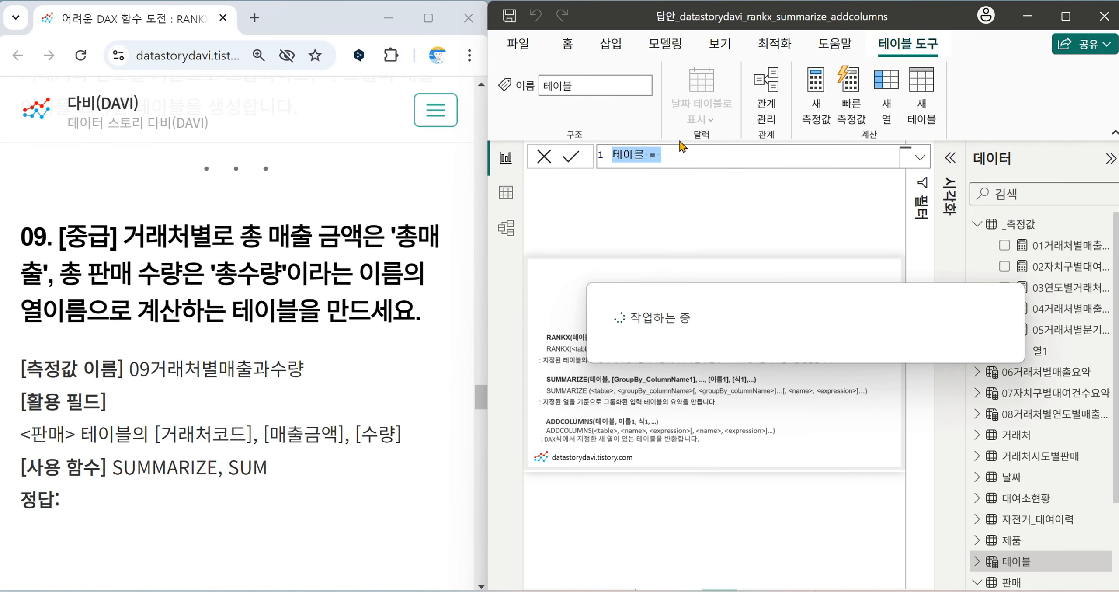
{"action": "type", "text": "9"}
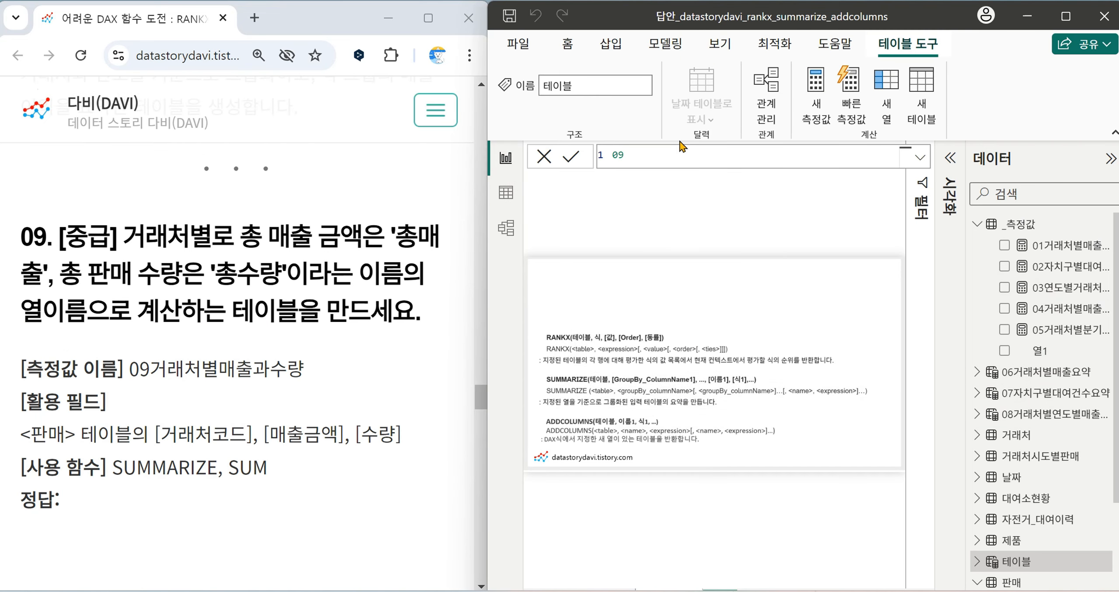
{"action": "type", "text": "거래처별매출과수량 ="}
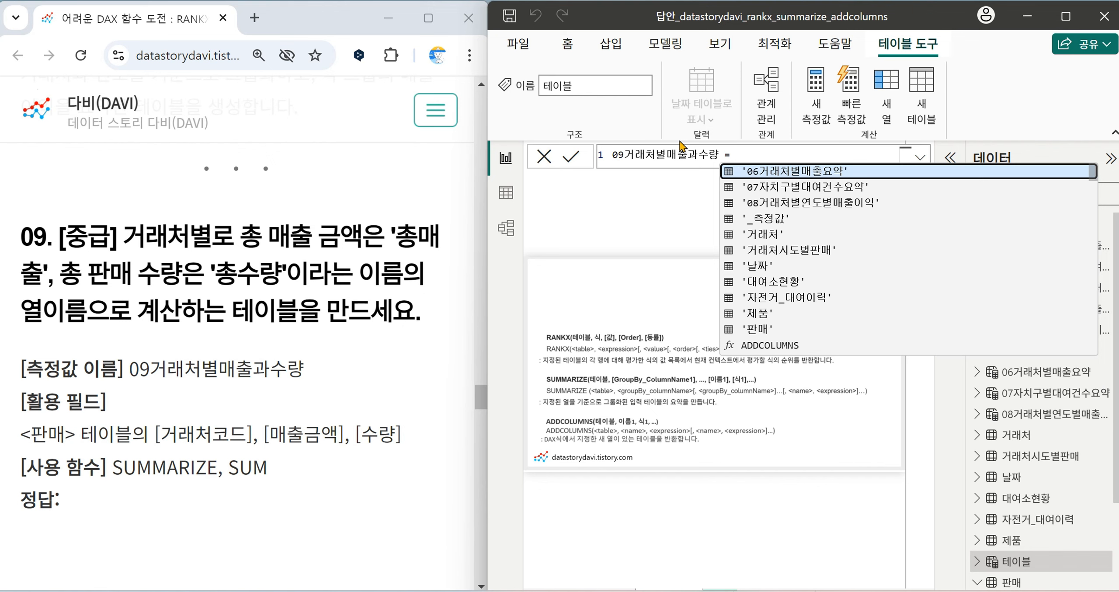
{"action": "type", "text": "SUMMARIZE("}
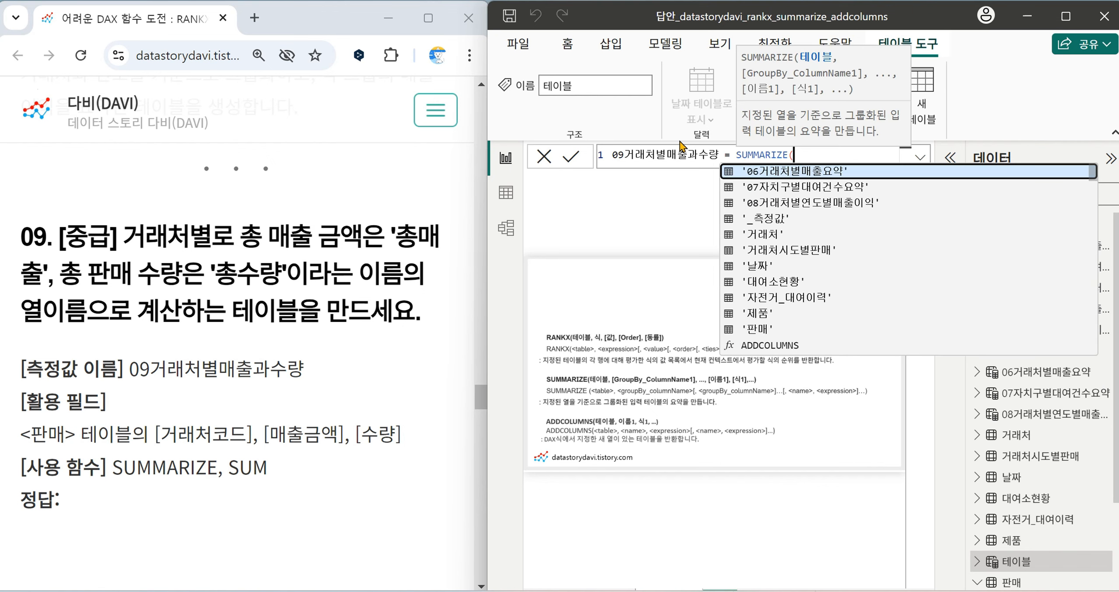
Give SUMMARIZE the '판매' table and group it by '판매'[거래처코드].
{"action": "type", "text": "'"}
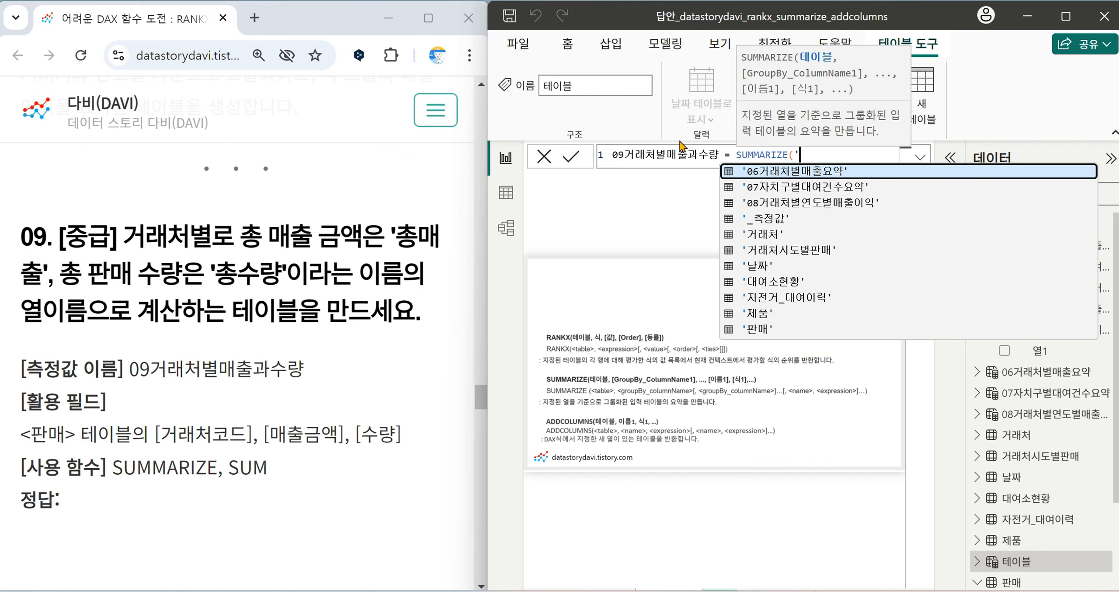
{"action": "left_click", "coordinate": [806, 332]}
{"action": "type", "text": ", '"}
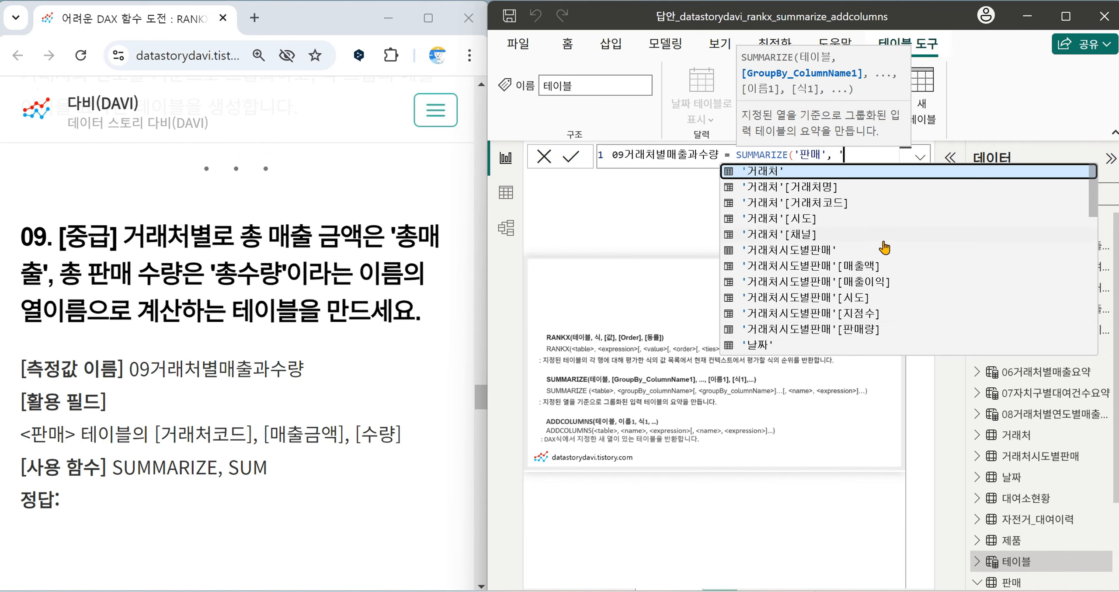
{"action": "scroll", "coordinate": [883, 248], "scroll_direction": "down", "scroll_amount": 8}
{"action": "left_click", "coordinate": [851, 240]}
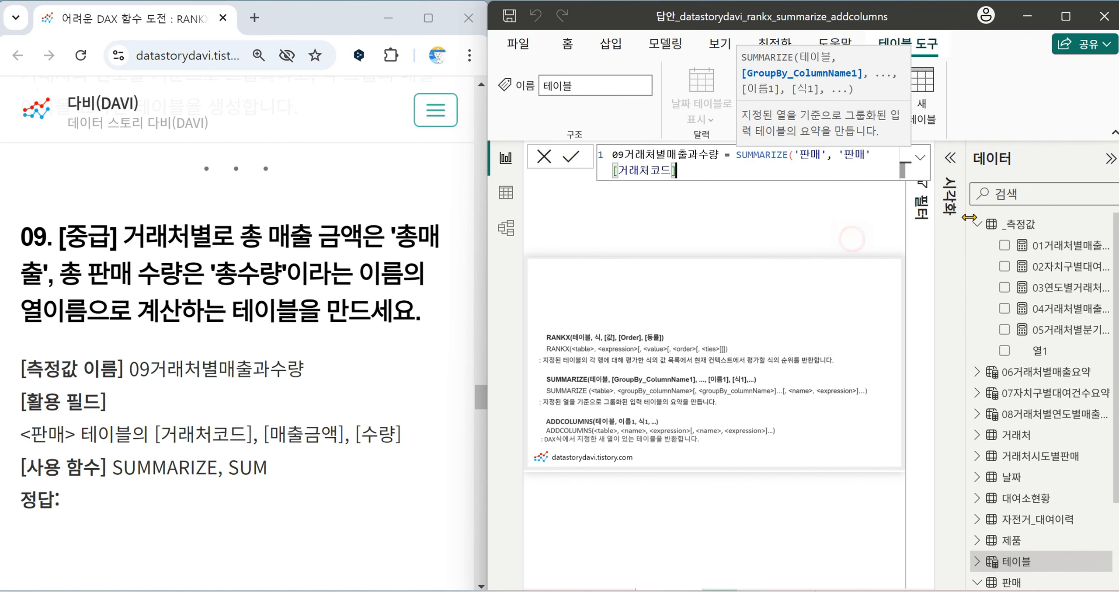
Add a "총매출" column calculated as SUM('판매'[매출금액]) to the SUMMARIZE formula.
{"action": "type", "text": ", "}
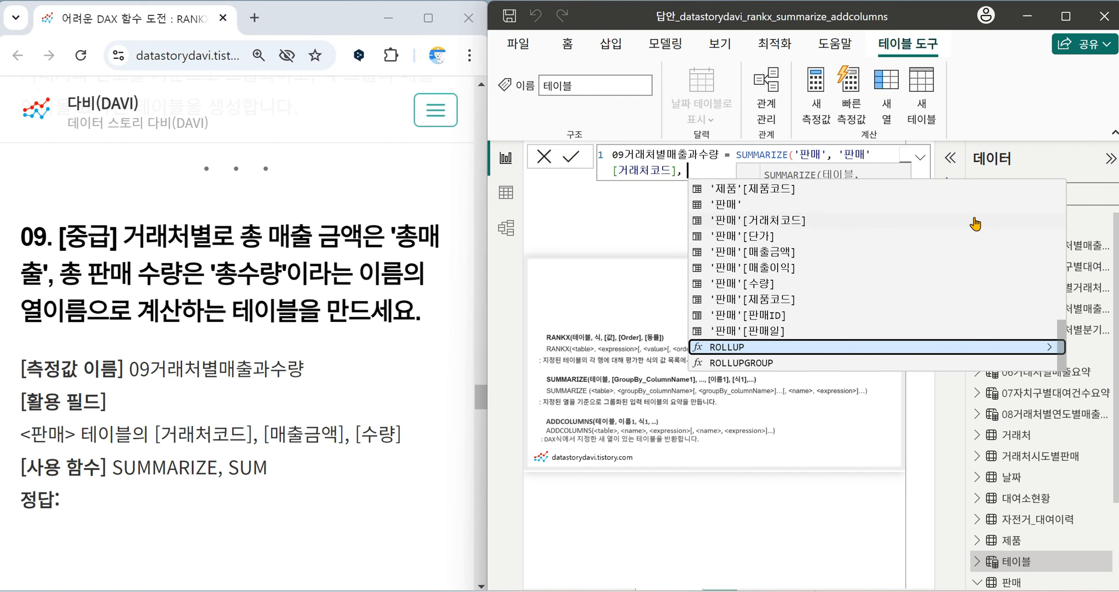
{"action": "type", "text": "\"ㅊ"}
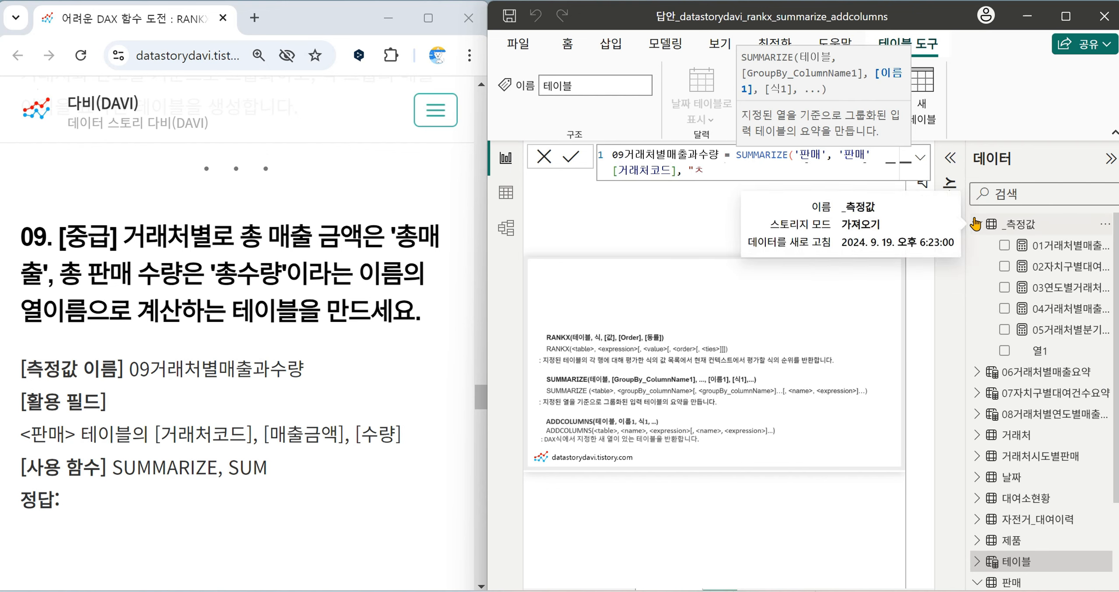
{"action": "key", "text": "BackSpace"}
{"action": "type", "text": "총매출\", SUM("}
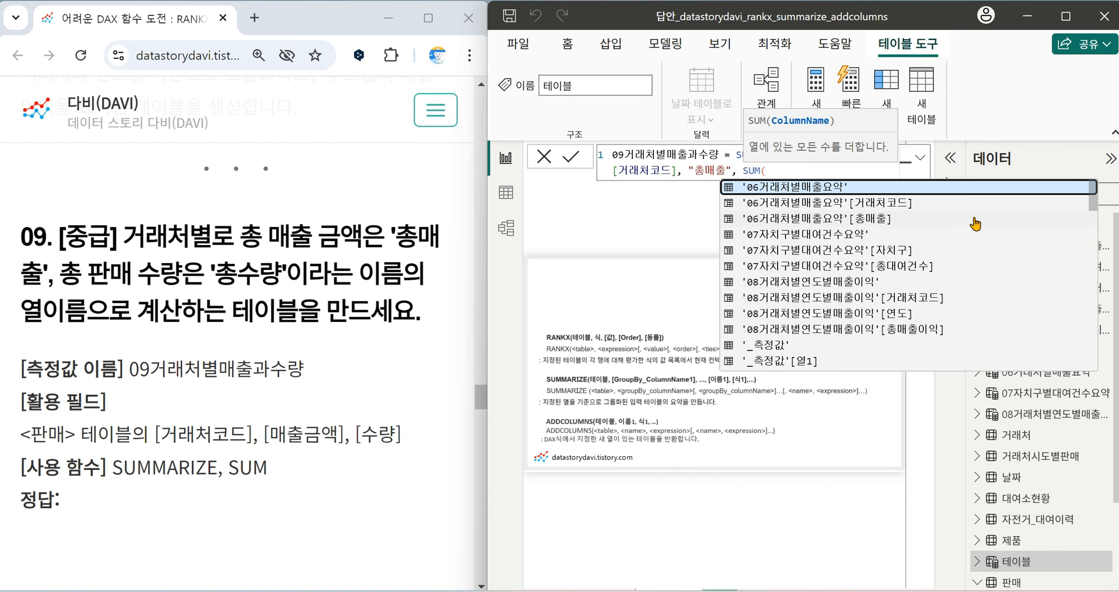
{"action": "scroll", "coordinate": [937, 302], "scroll_direction": "down", "scroll_amount": 15}
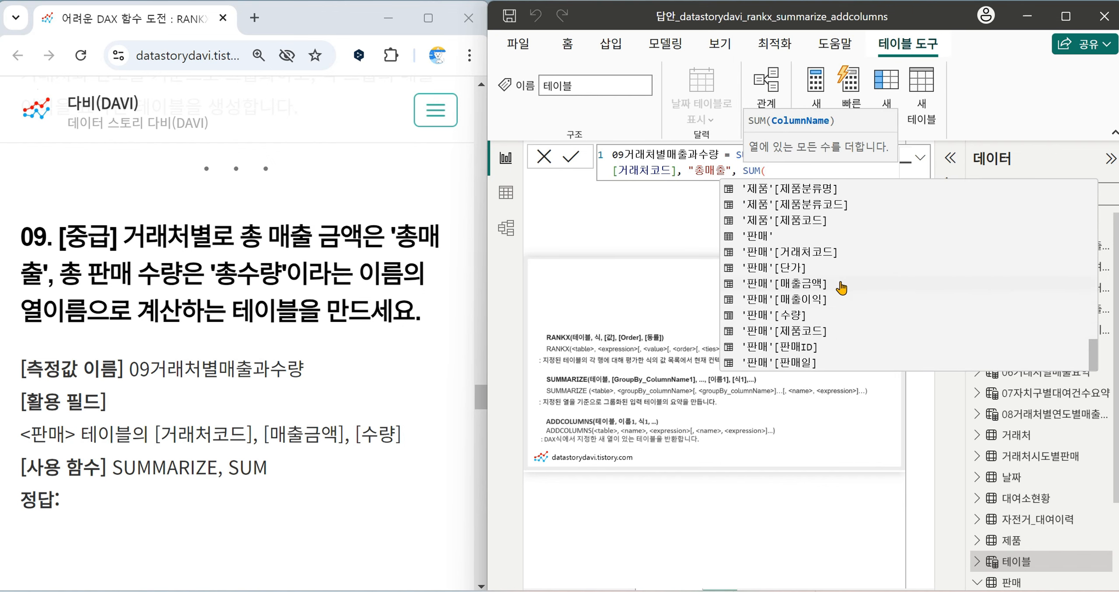
{"action": "left_click", "coordinate": [841, 287]}
{"action": "type", "text": ")"}
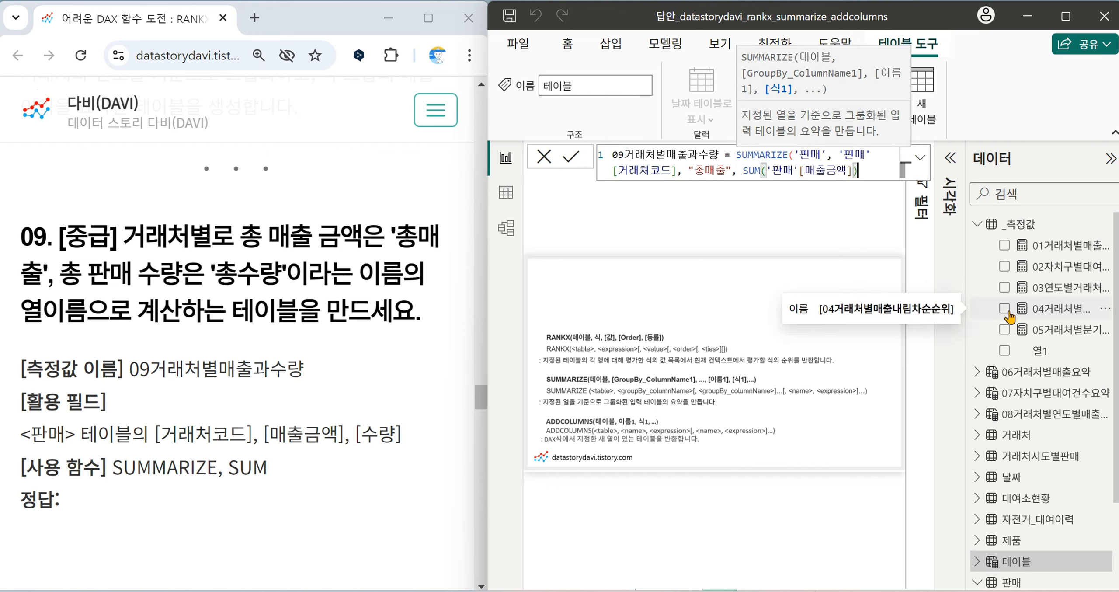
Add a "총수량" column calculated as SUM('판매'[수량]) to the formula and commit the exercise 09 table.
{"action": "type", "text": ", \""}
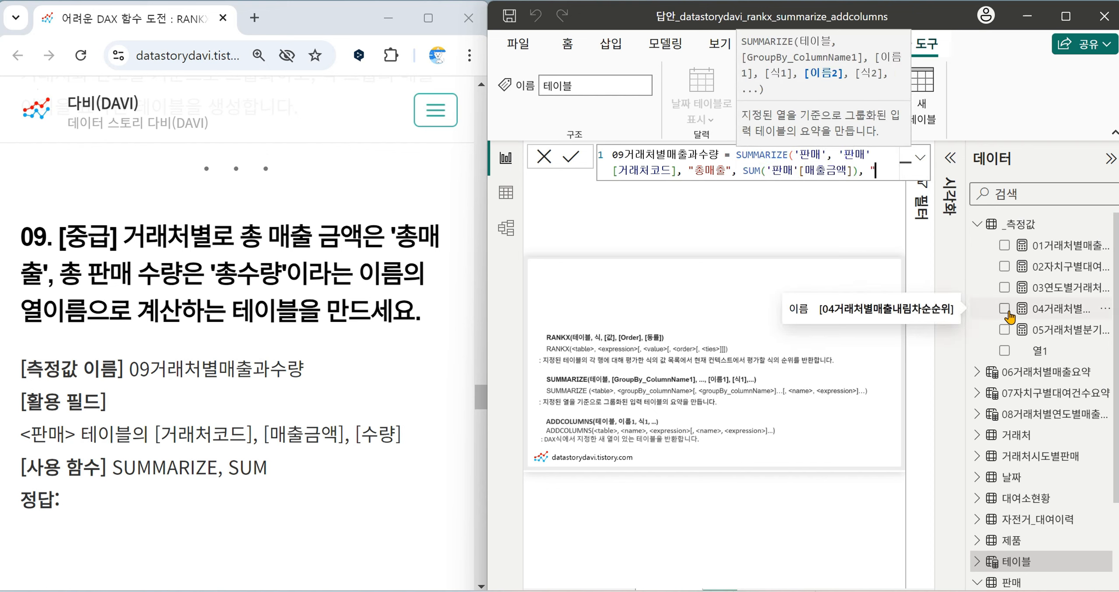
{"action": "type", "text": "C"}
{"action": "key", "text": "BackSpace"}
{"action": "key", "text": "Hangul"}
{"action": "type", "text": "ㅊ"}
{"action": "type", "text": "수"}
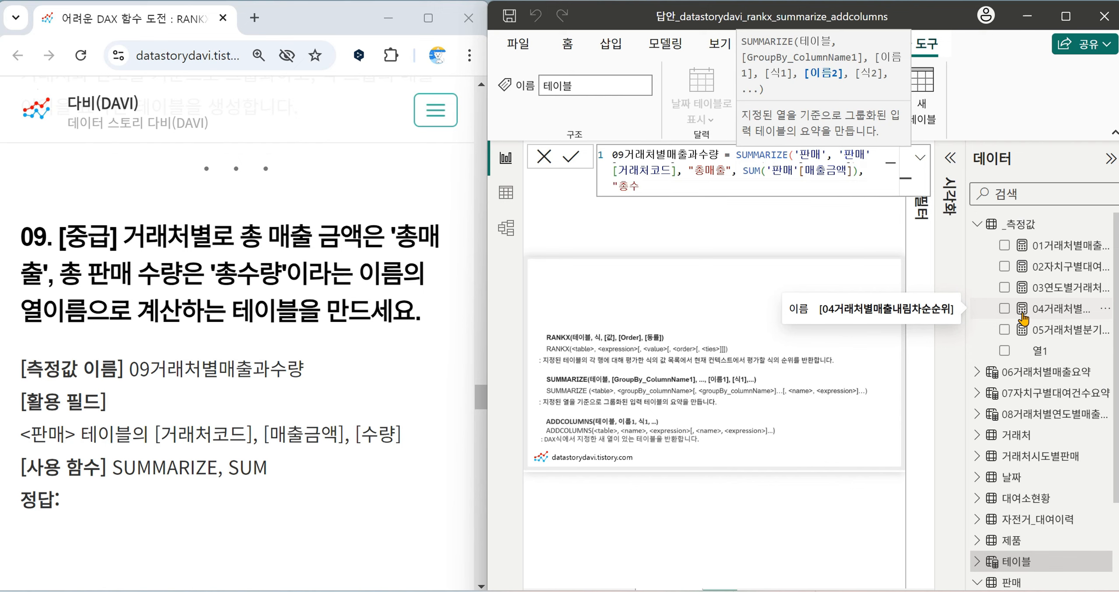
{"action": "type", "text": "량\","}
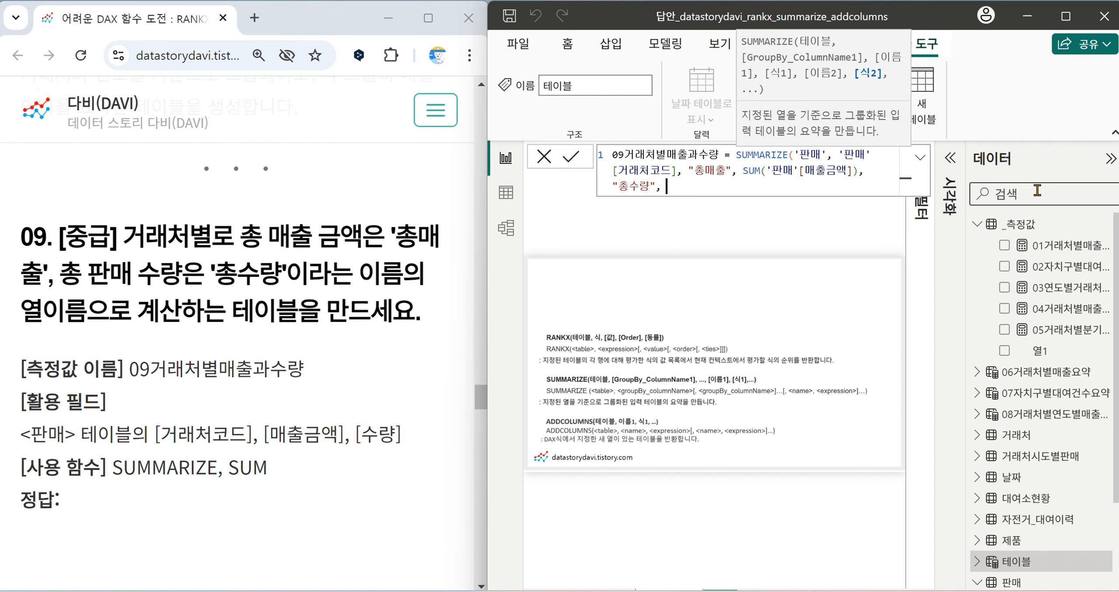
{"action": "type", "text": "SUM("}
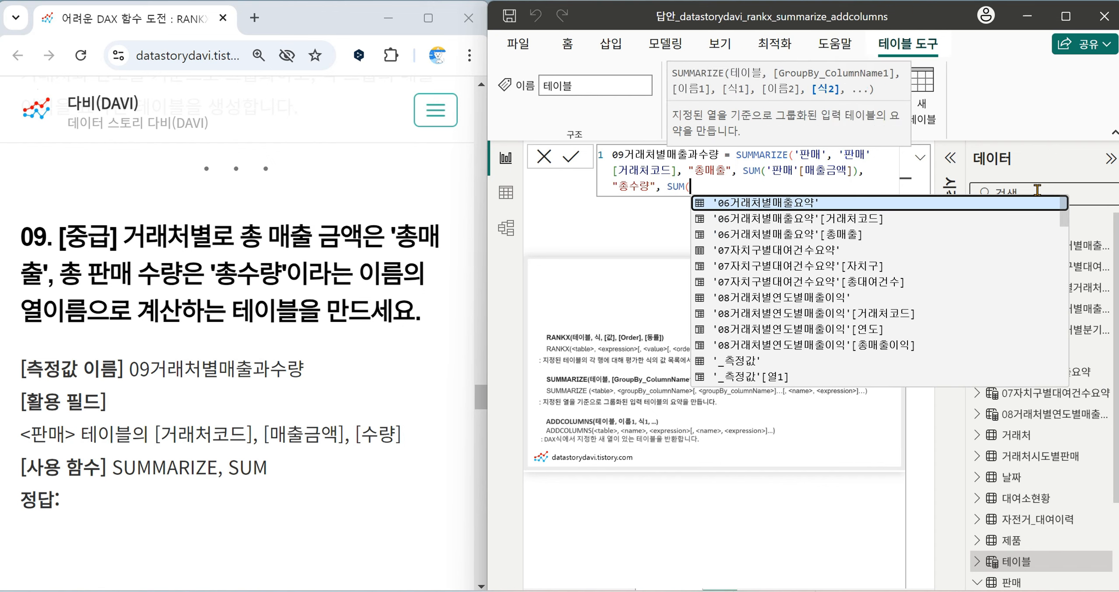
{"action": "scroll", "coordinate": [861, 344], "scroll_direction": "down", "scroll_amount": 15}
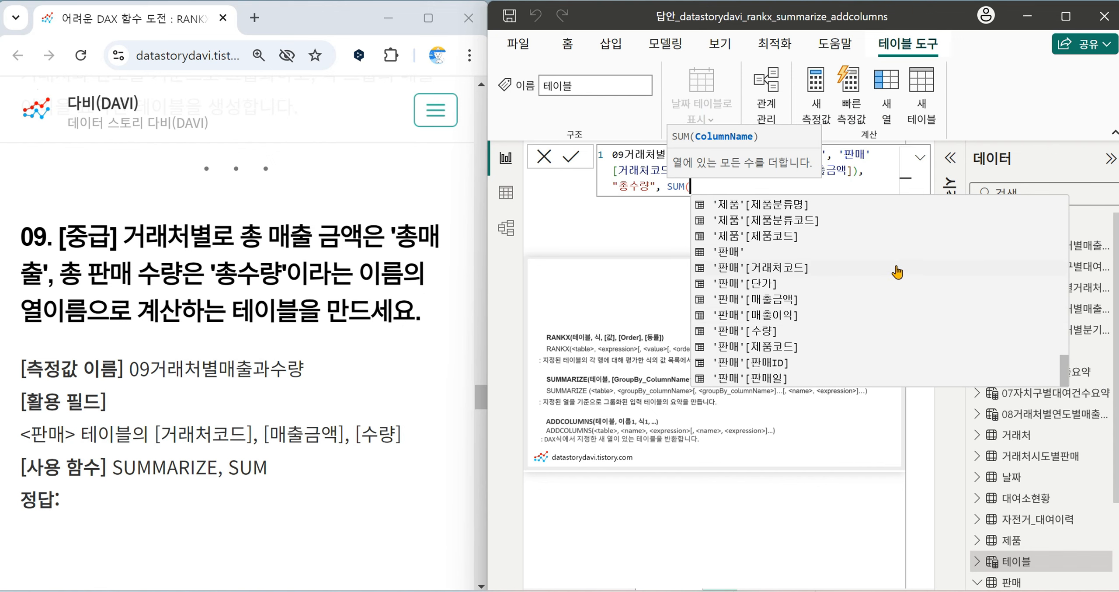
{"action": "left_click", "coordinate": [801, 333]}
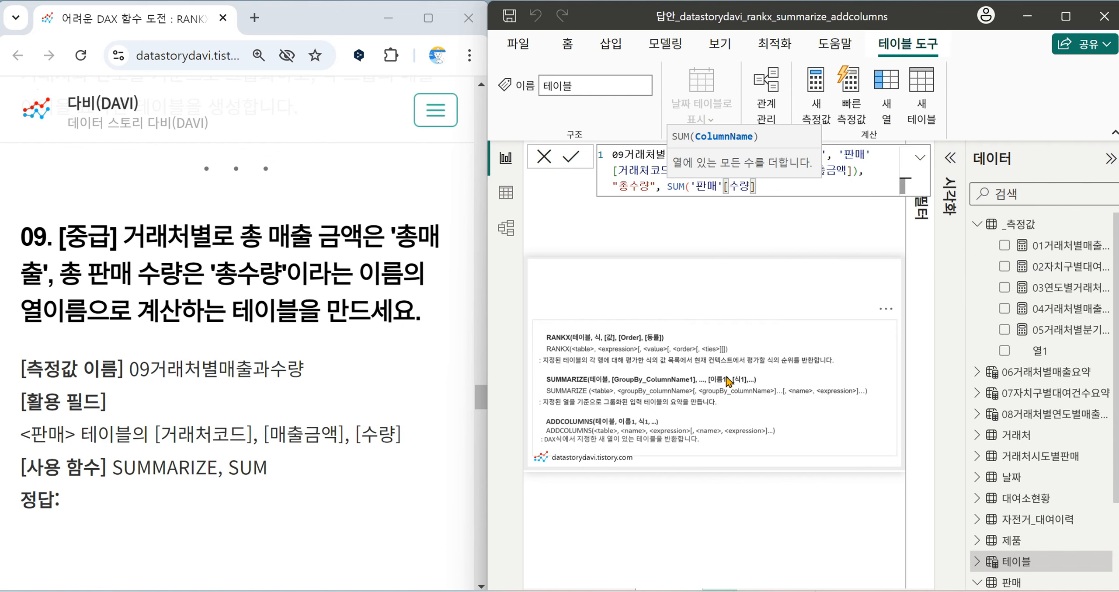
{"action": "type", "text": "))"}
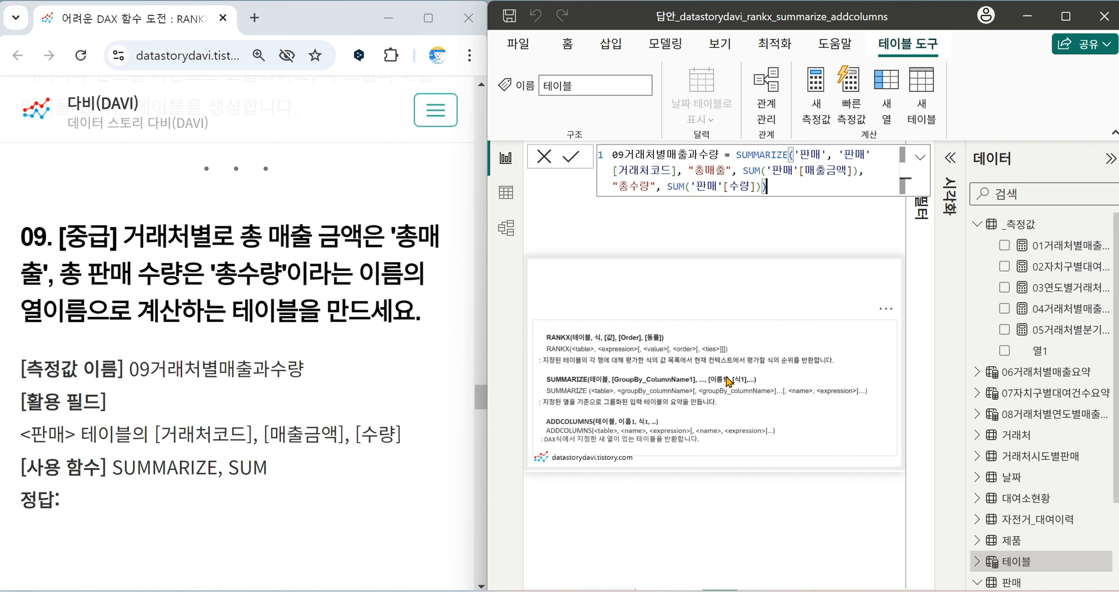
{"action": "key", "text": "Return"}
Check the 09거래처별매출과수량 table in table view, return to the report view and read exercise 10 in the article.
{"action": "left_click", "coordinate": [502, 200]}
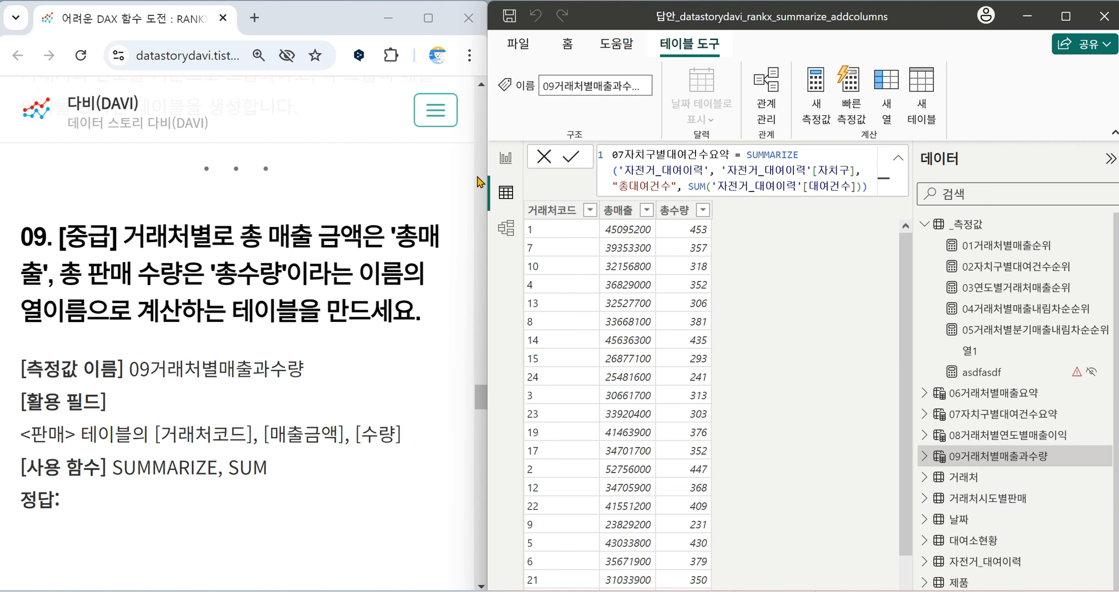
{"action": "left_click", "coordinate": [506, 158]}
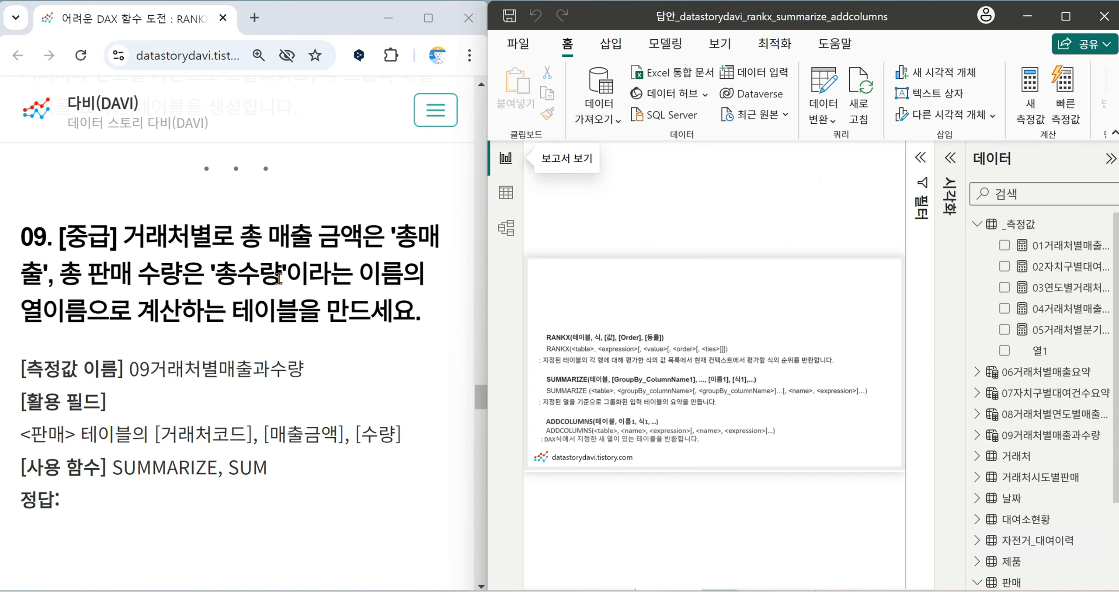
{"action": "scroll", "coordinate": [284, 271], "scroll_direction": "down", "scroll_amount": 10}
{"action": "left_click", "coordinate": [721, 229]}
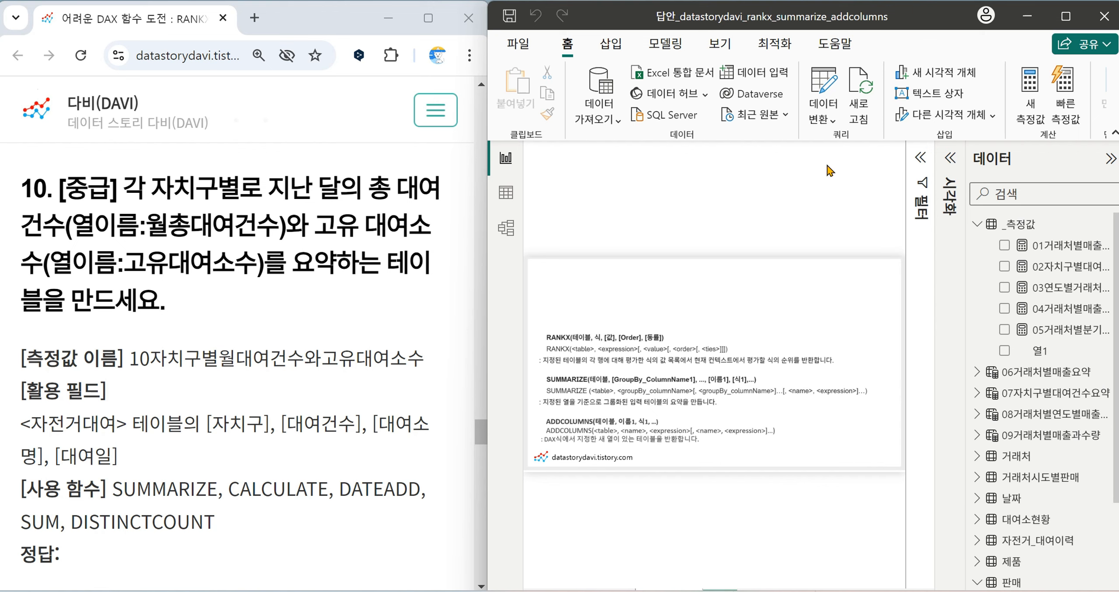
Create a calculated table named 10자치구별월대여건수와고유대여소수 and start its formula with the SUMMARIZE function.
{"action": "left_click", "coordinate": [668, 47]}
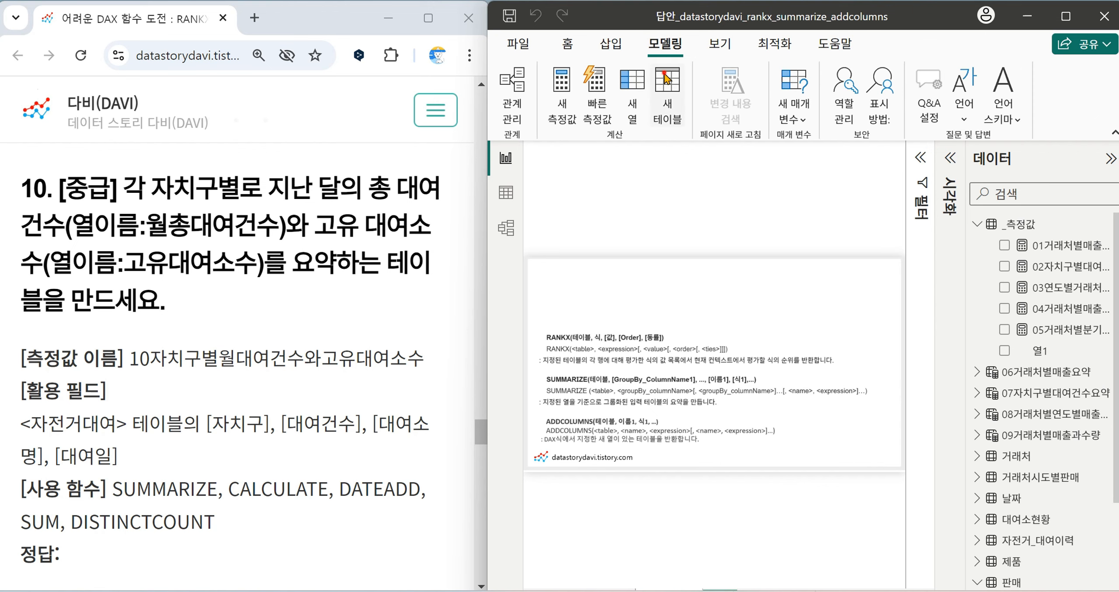
{"action": "type", "text": "1"}
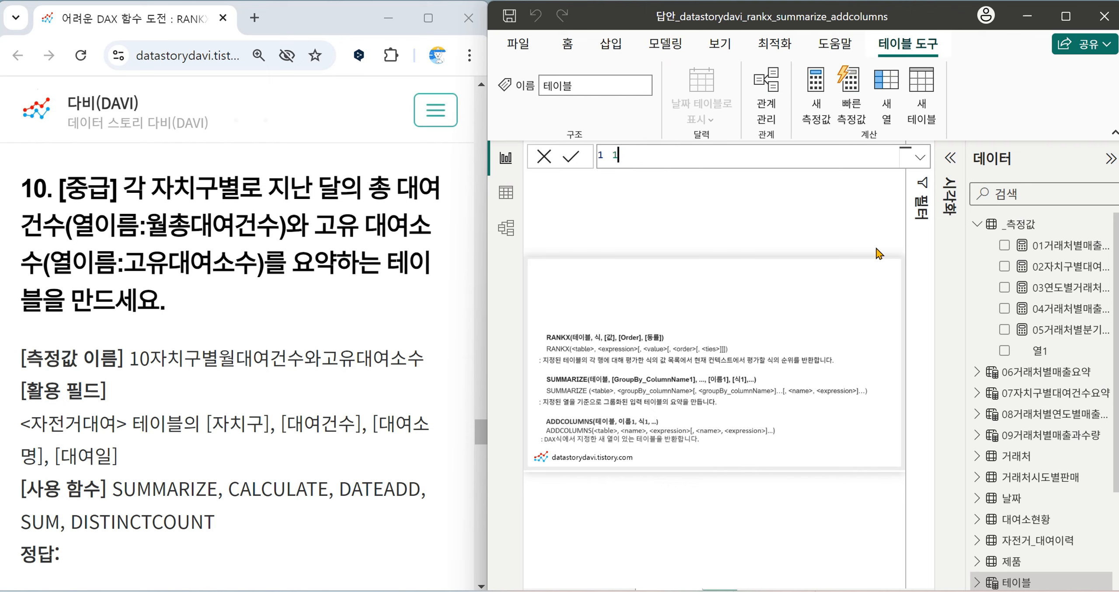
{"action": "type", "text": "0자치구별월댕"}
{"action": "type", "text": "여건수와"}
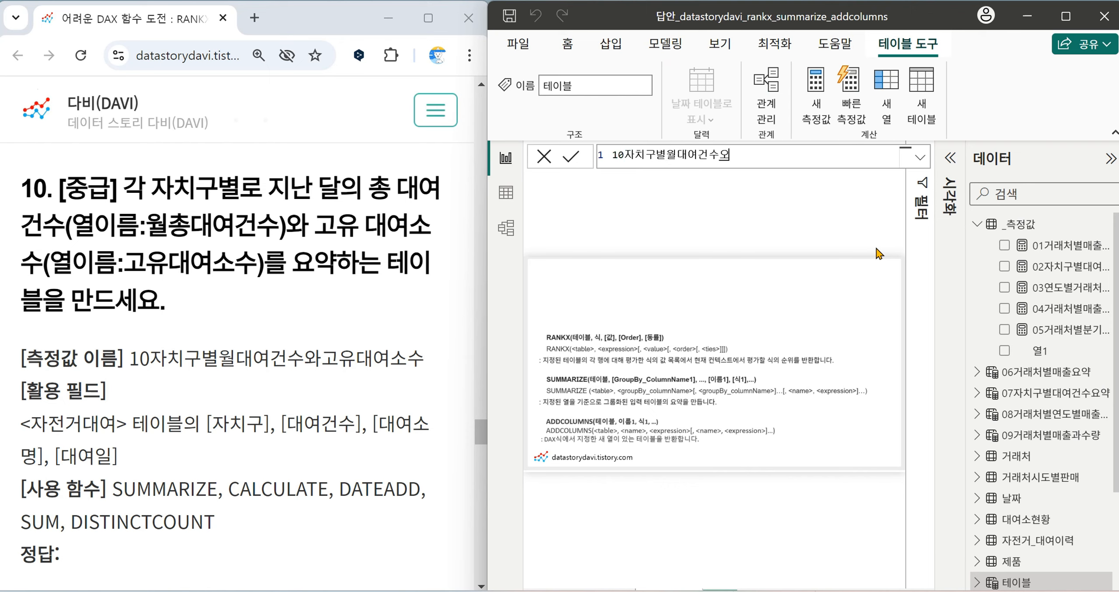
{"action": "type", "text": "고유대여소수 = sum"}
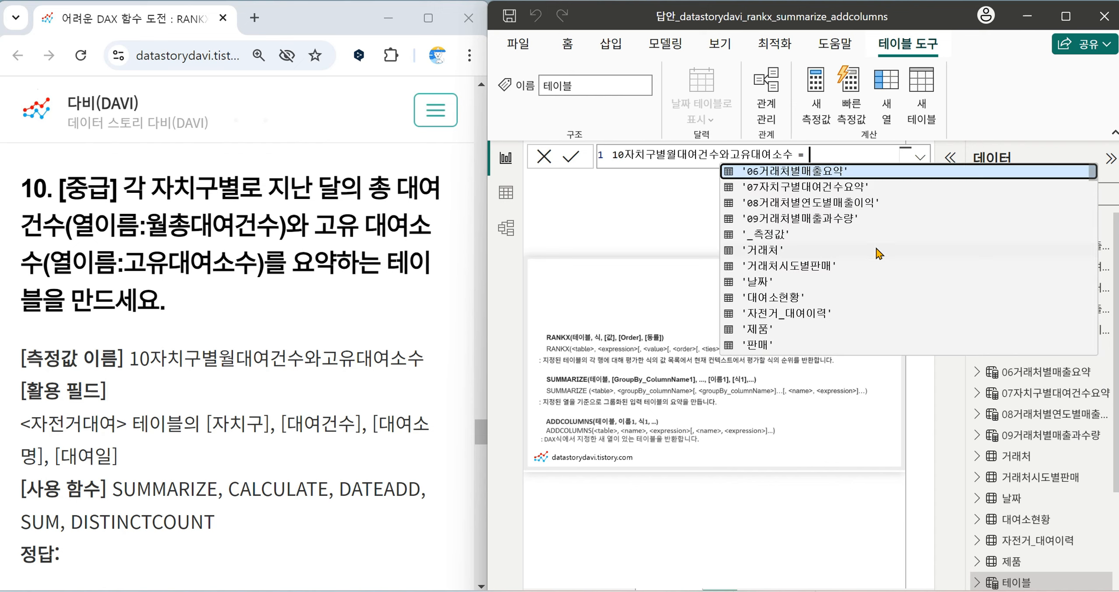
{"action": "key", "text": "BackSpace"}
{"action": "key", "text": "BackSpace"}
{"action": "key", "text": "BackSpace"}
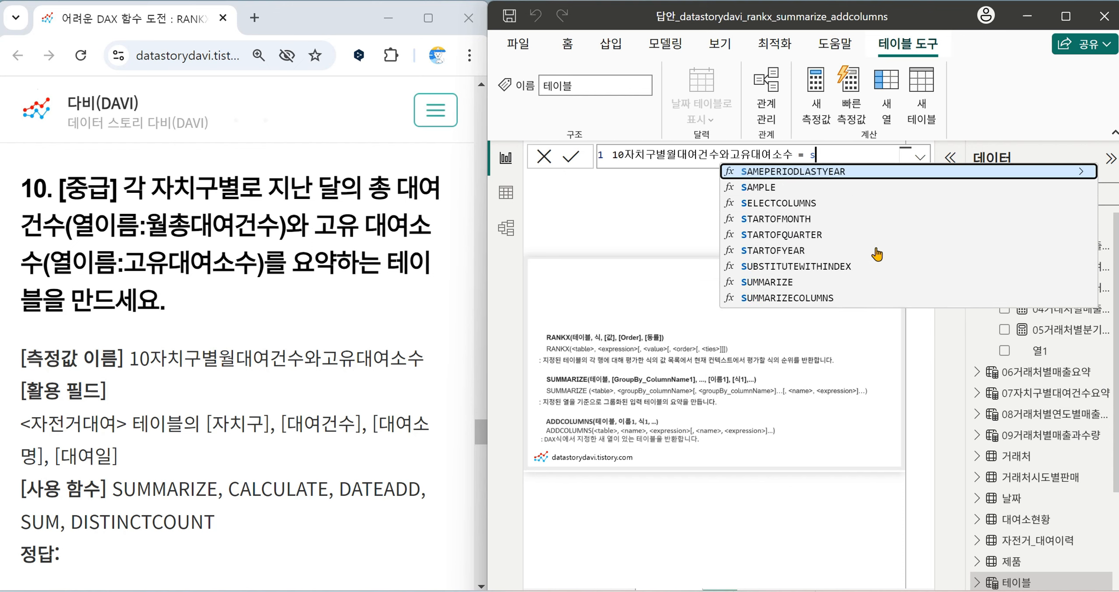
{"action": "type", "text": "SUMMARIZE("}
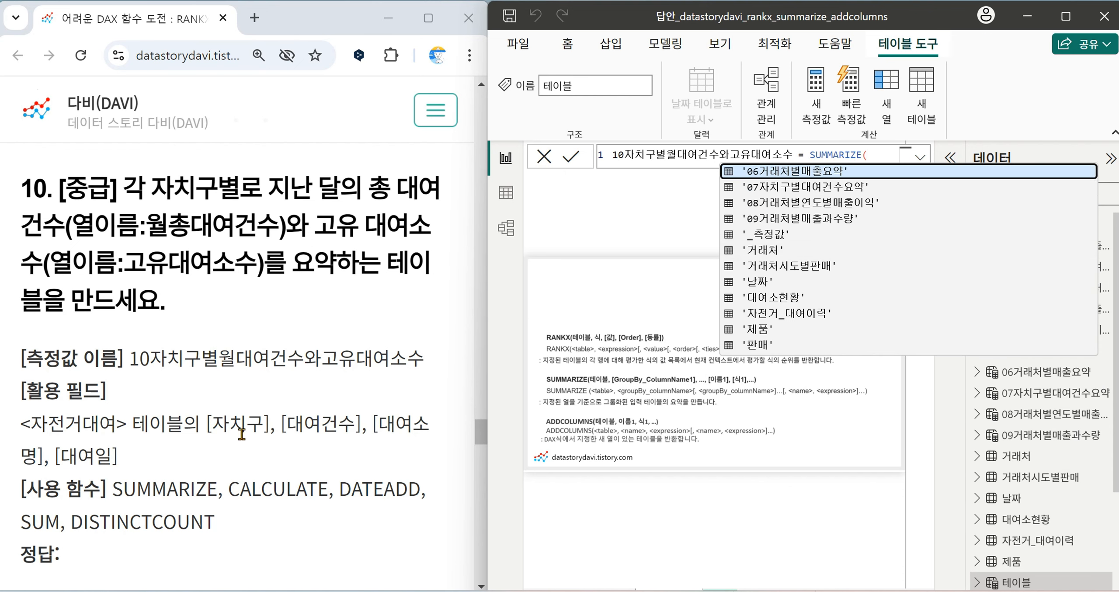
Give SUMMARIZE the '자전거_대여이력' table and group it by '자전거_대여이력'[자치구].
{"action": "left_click", "coordinate": [813, 313]}
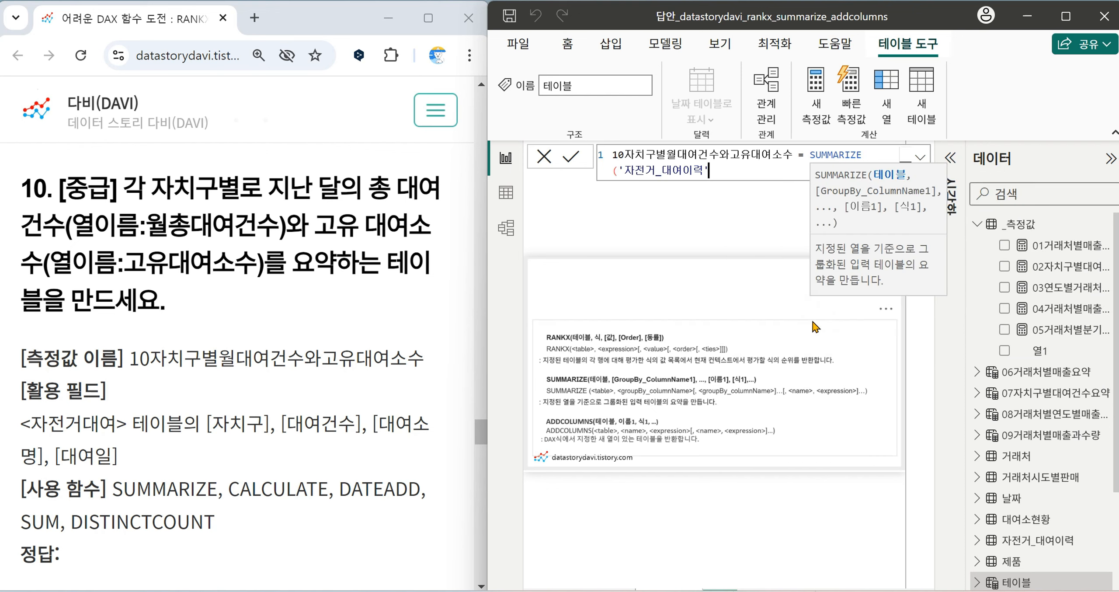
{"action": "type", "text": ","}
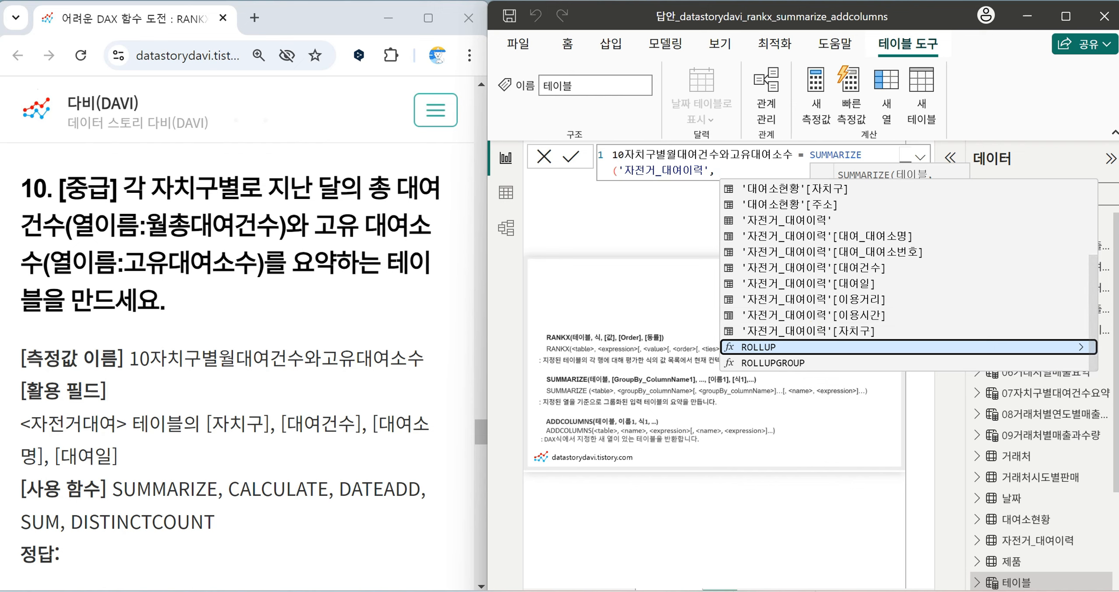
{"action": "key", "text": "Escape"}
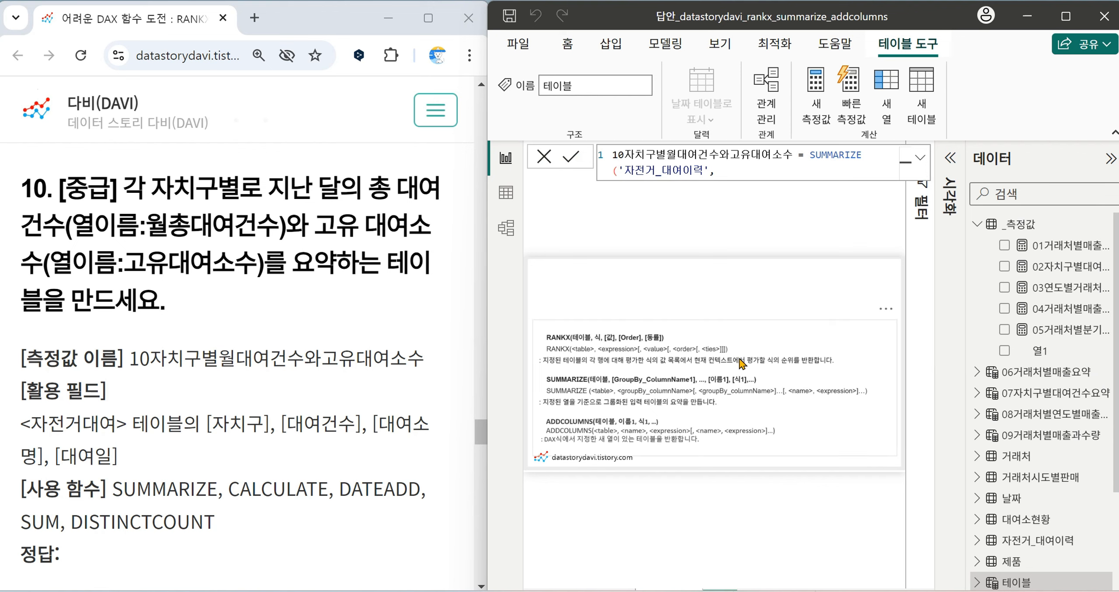
{"action": "left_click", "coordinate": [753, 177]}
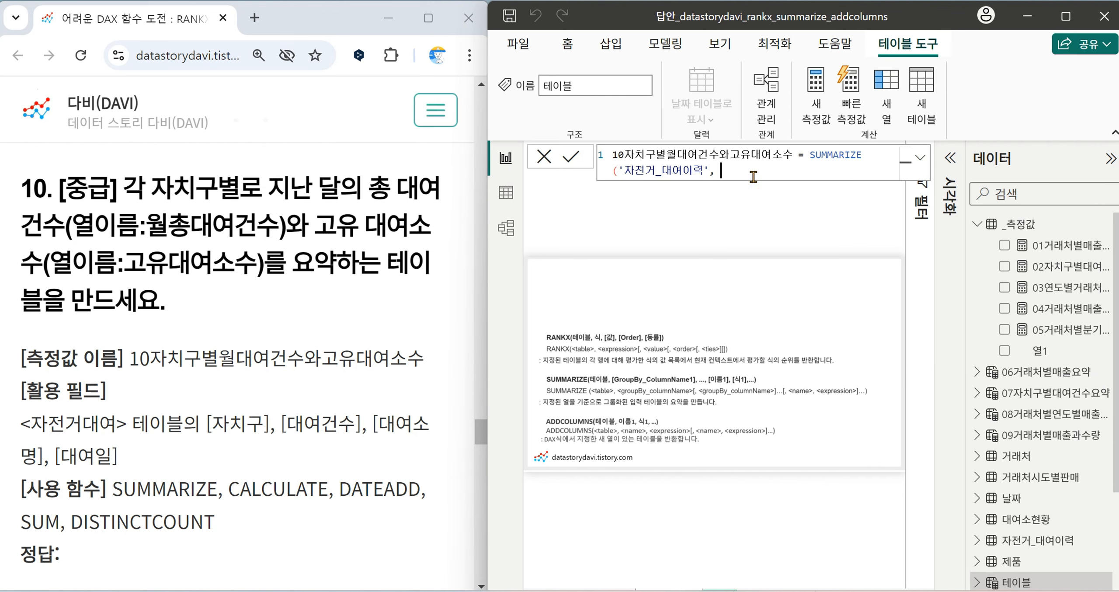
{"action": "type", "text": "'"}
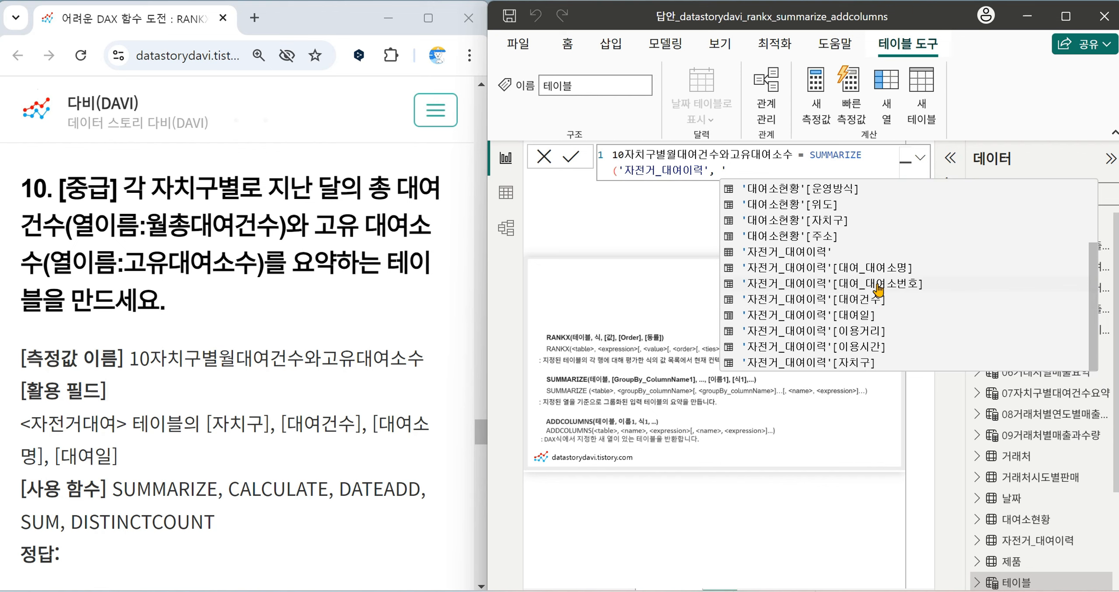
{"action": "left_click", "coordinate": [868, 362]}
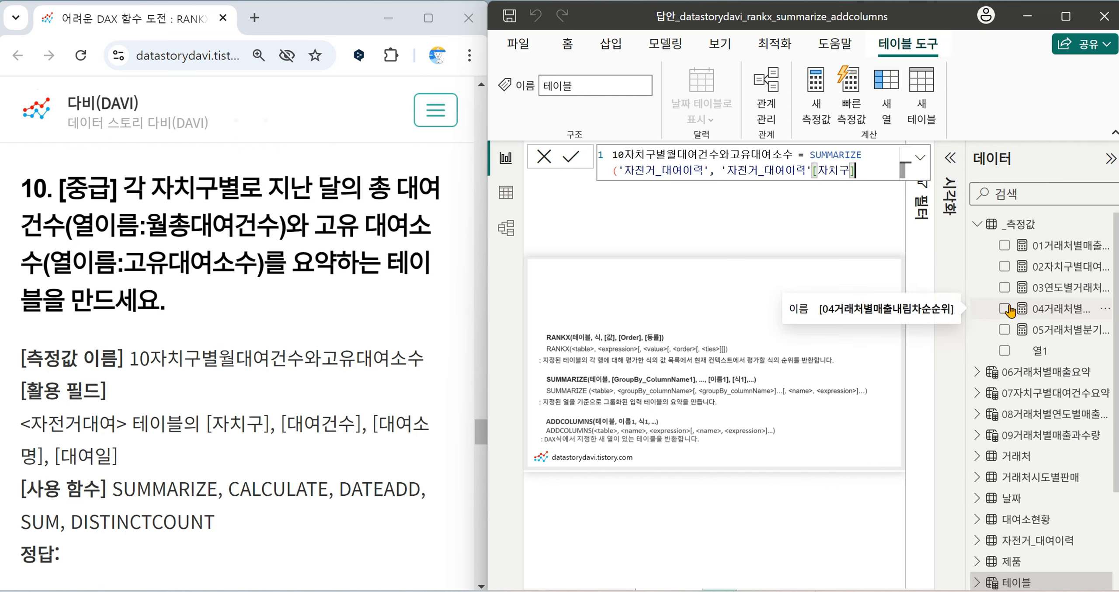
Add the new column name "월총대여건수" to the SUMMARIZE formula.
{"action": "type", "text": ","}
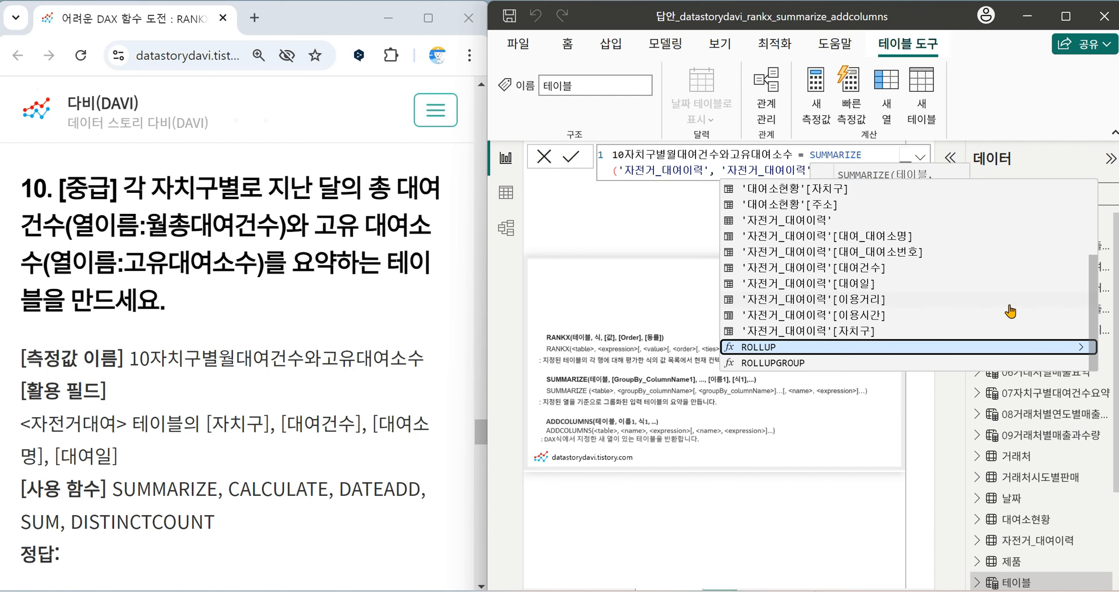
{"action": "type", "text": " \""}
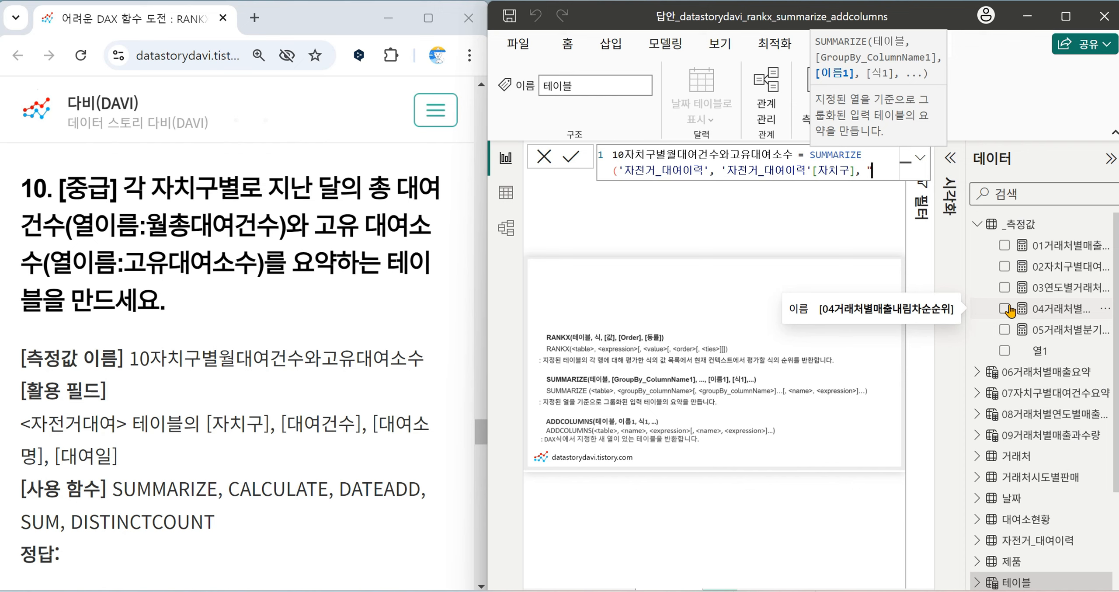
{"action": "type", "text": "DNJFC"}
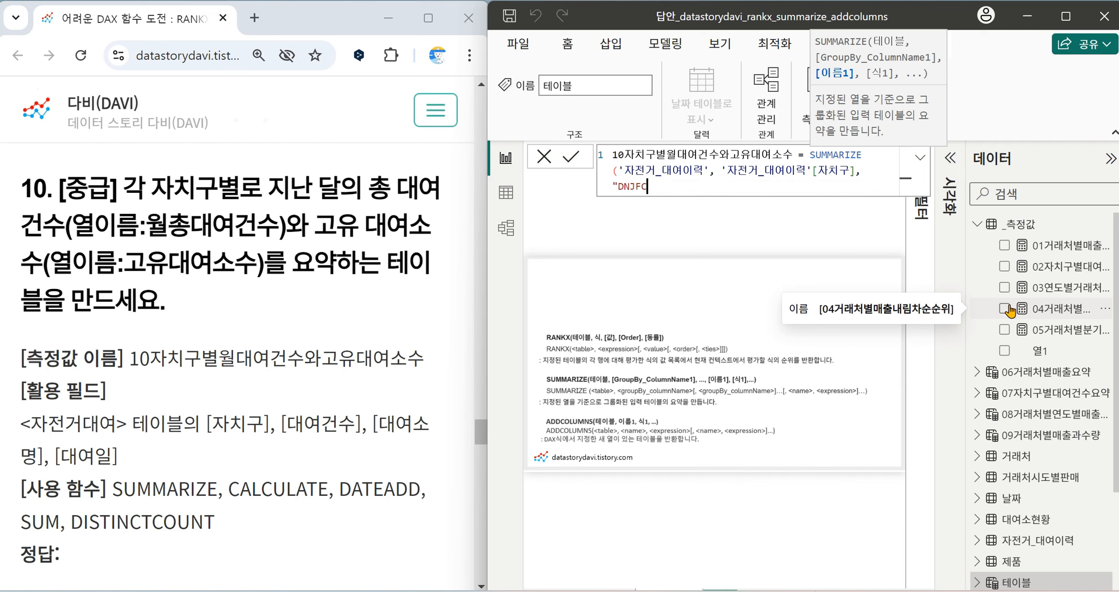
{"action": "key", "text": "BackSpace"}
{"action": "key", "text": "BackSpace"}
{"action": "key", "text": "BackSpace"}
{"action": "key", "text": "BackSpace"}
{"action": "key", "text": "BackSpace"}
{"action": "key", "text": "Hangul"}
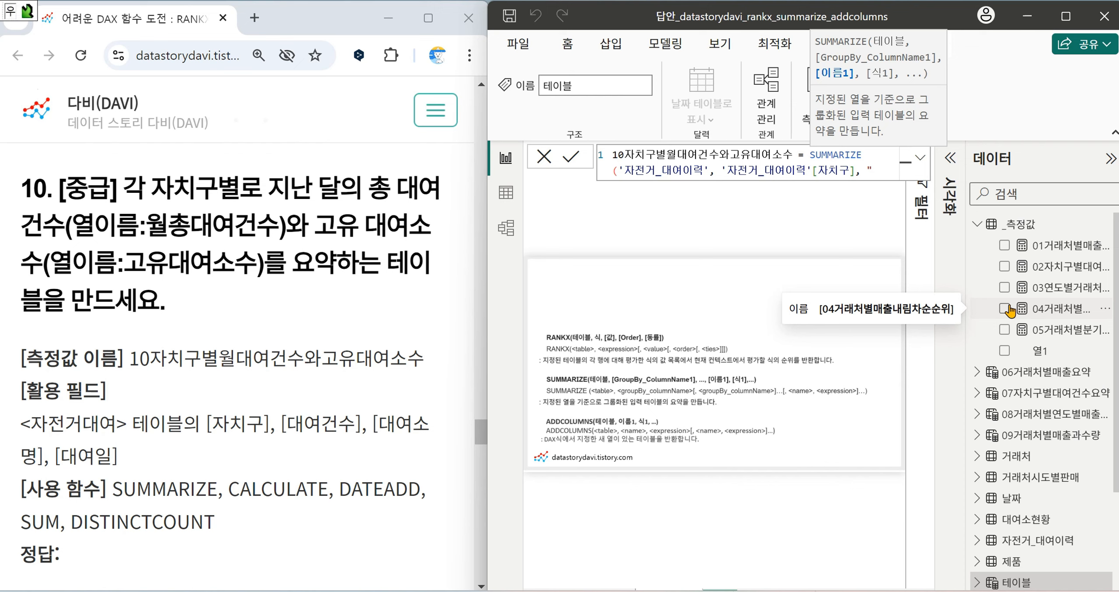
{"action": "type", "text": "월총대"}
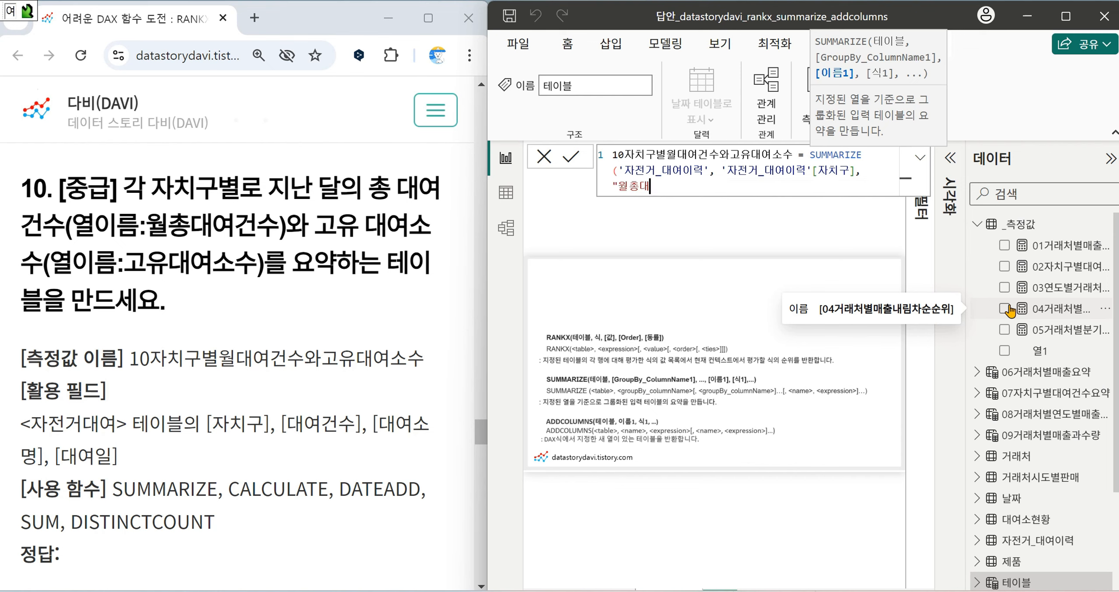
{"action": "type", "text": "여건수\""}
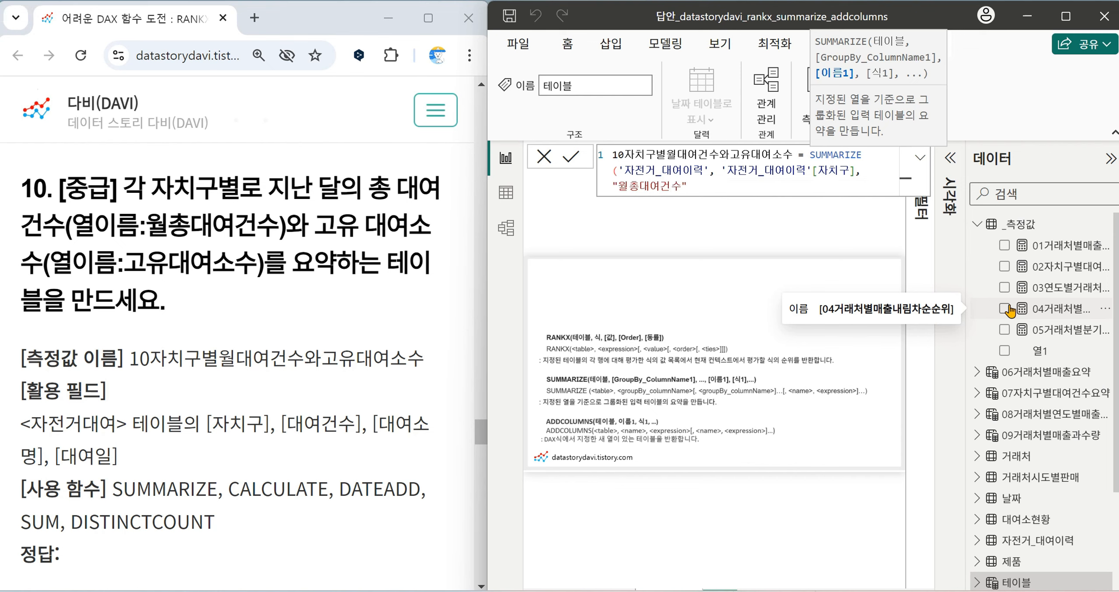
Start the column's expression with CALCULATE, summing '자전거_대여이력'[대여건수] as its first argument.
{"action": "type", "text": ", "}
{"action": "type", "text": "CAL"}
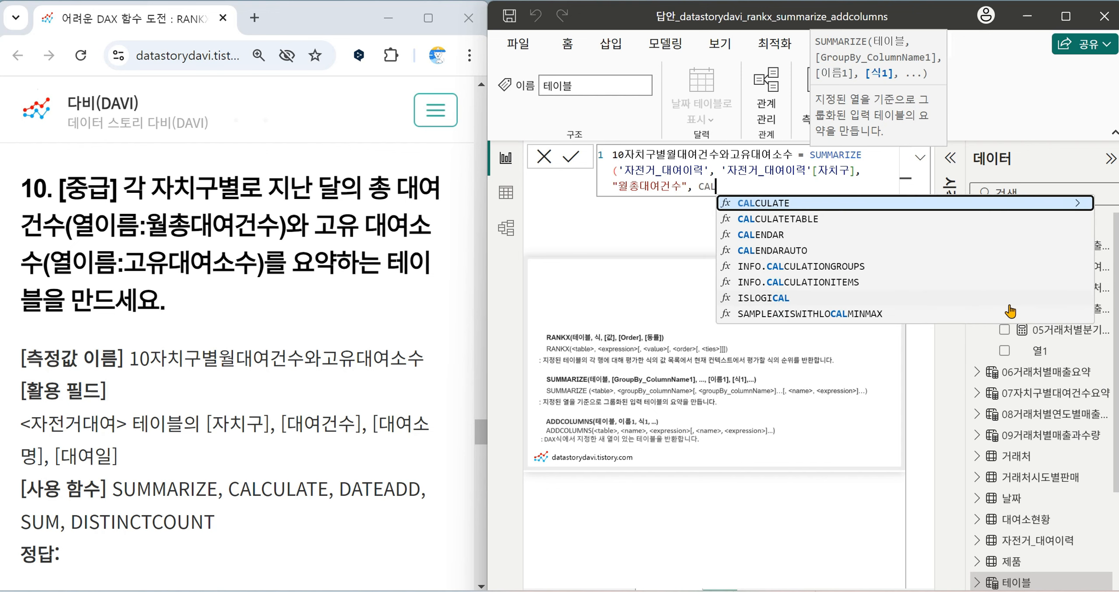
{"action": "key", "text": "Tab"}
{"action": "type", "text": "SUM"}
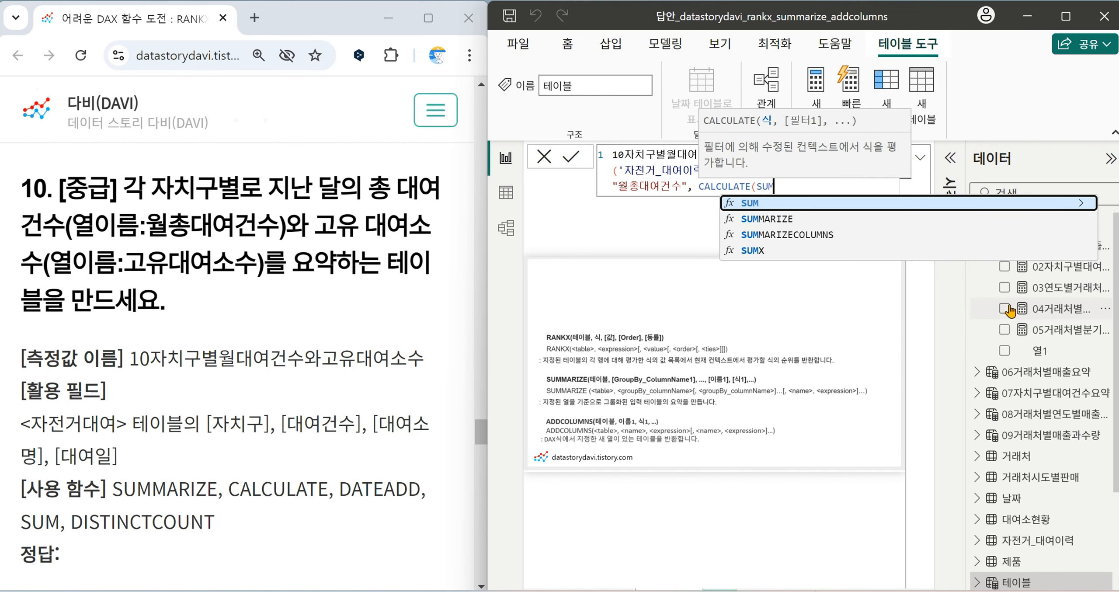
{"action": "key", "text": "Tab"}
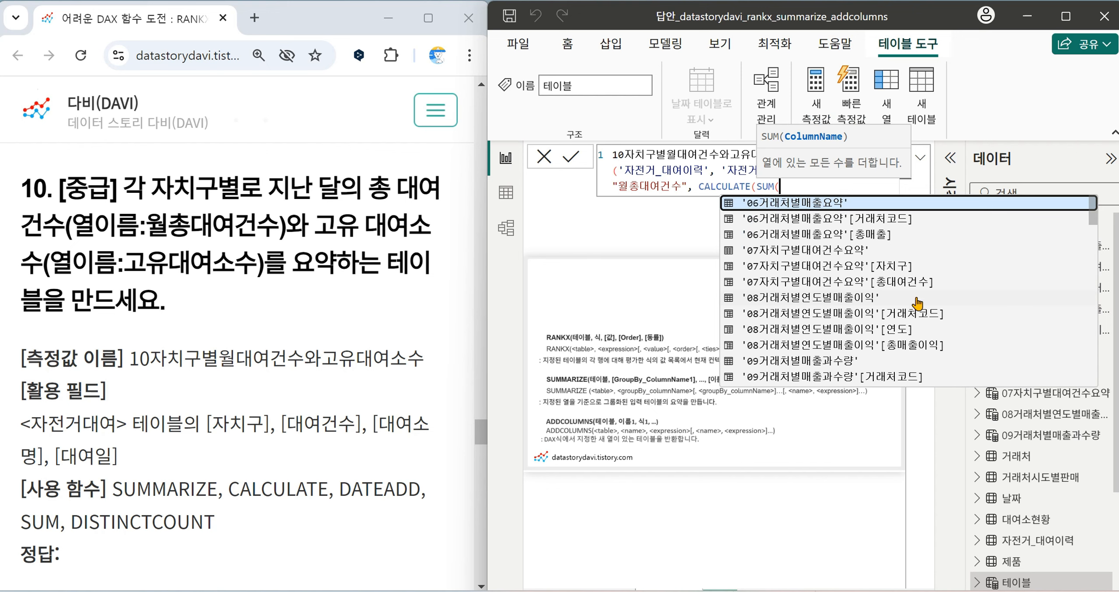
{"action": "scroll", "coordinate": [918, 306], "scroll_direction": "down", "scroll_amount": 8}
{"action": "scroll", "coordinate": [904, 302], "scroll_direction": "down", "scroll_amount": 6}
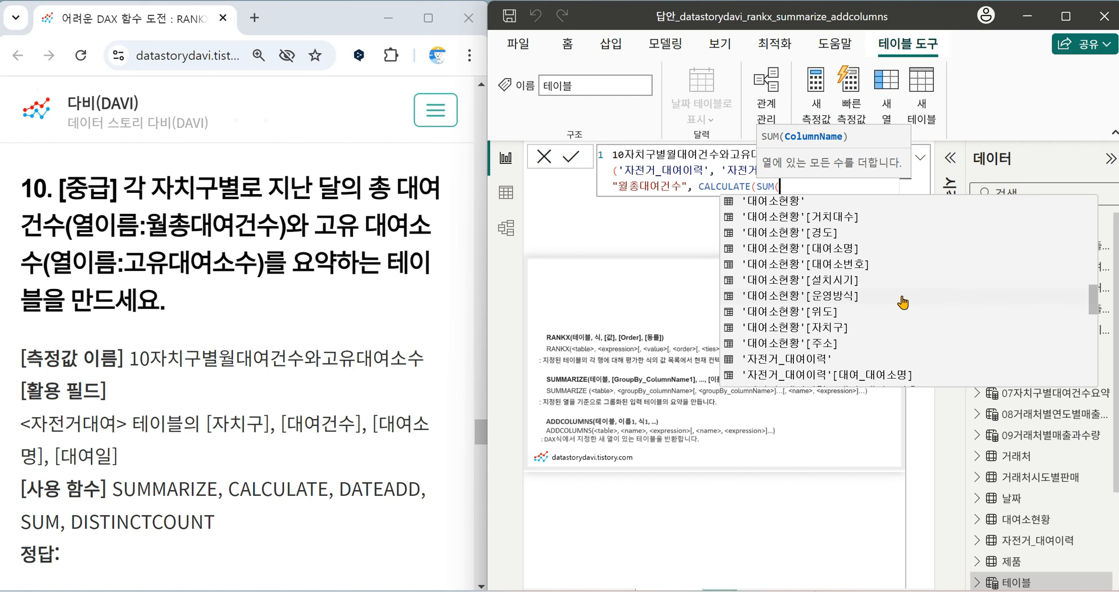
{"action": "left_click", "coordinate": [904, 276]}
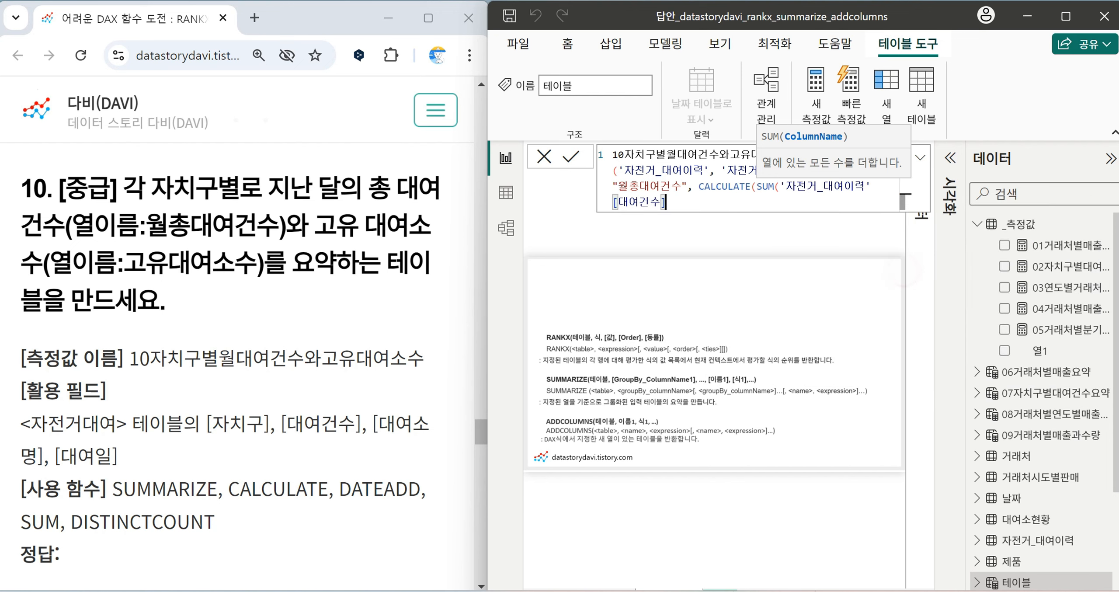
{"action": "type", "text": "),"}
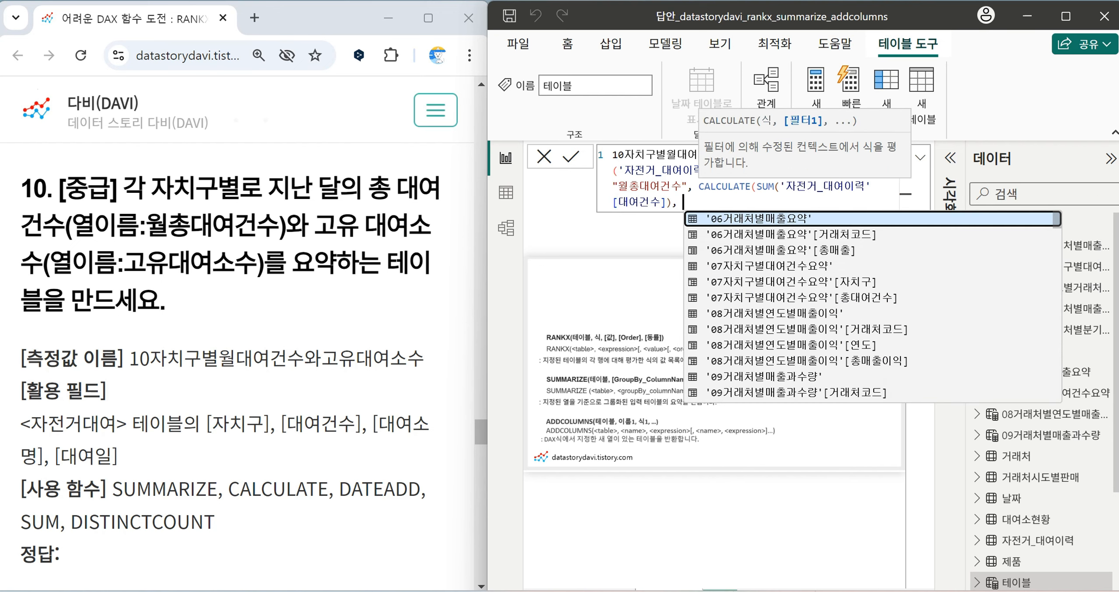
Add a DATEADD filter to CALCULATE using '자전거_대여이력'[대여일].[Date] as its dates argument.
{"action": "type", "text": " DATE"}
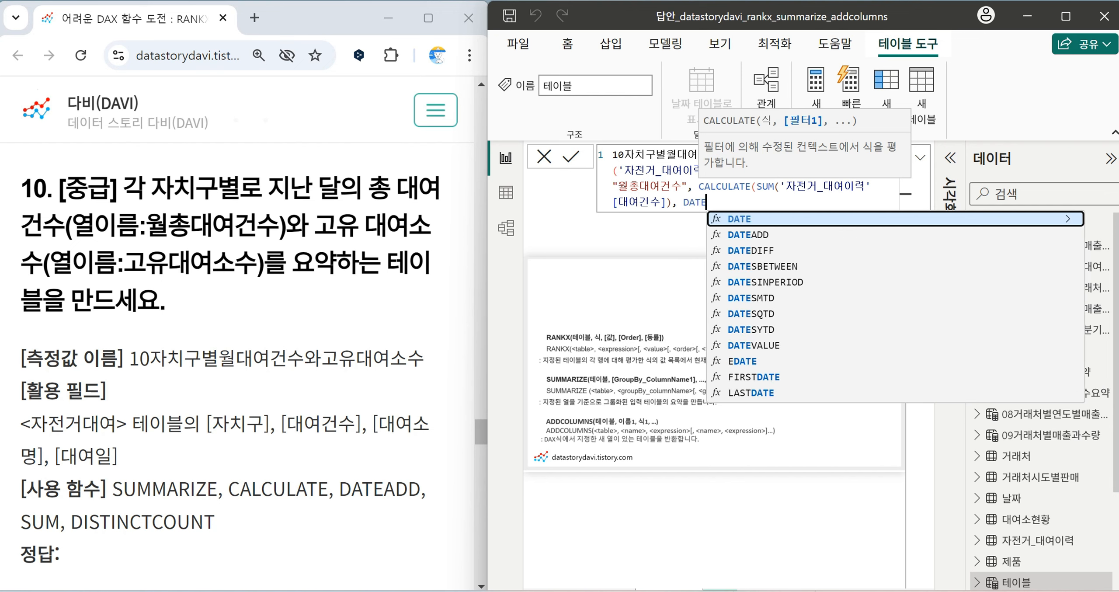
{"action": "type", "text": "ADD("}
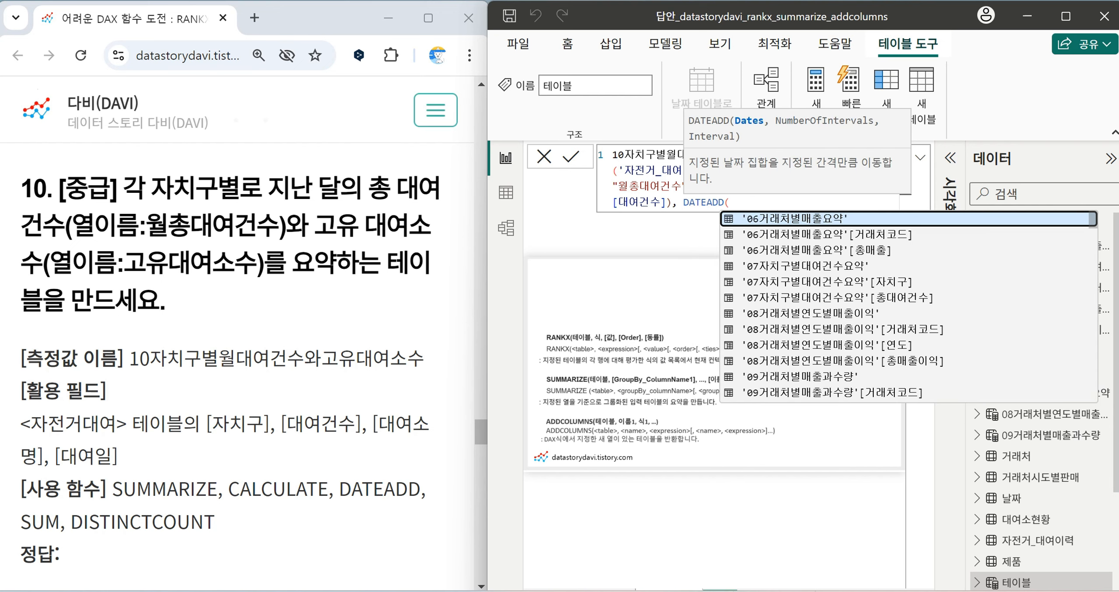
{"action": "type", "text": "'"}
{"action": "scroll", "coordinate": [952, 310], "scroll_direction": "down", "scroll_amount": 2}
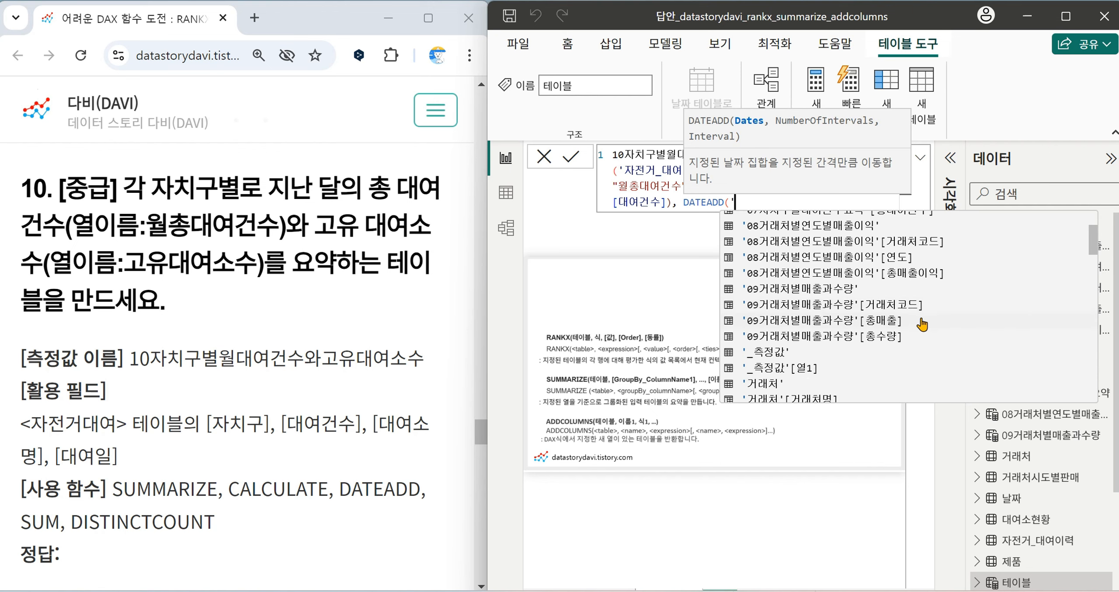
{"action": "scroll", "coordinate": [922, 324], "scroll_direction": "down", "scroll_amount": 10}
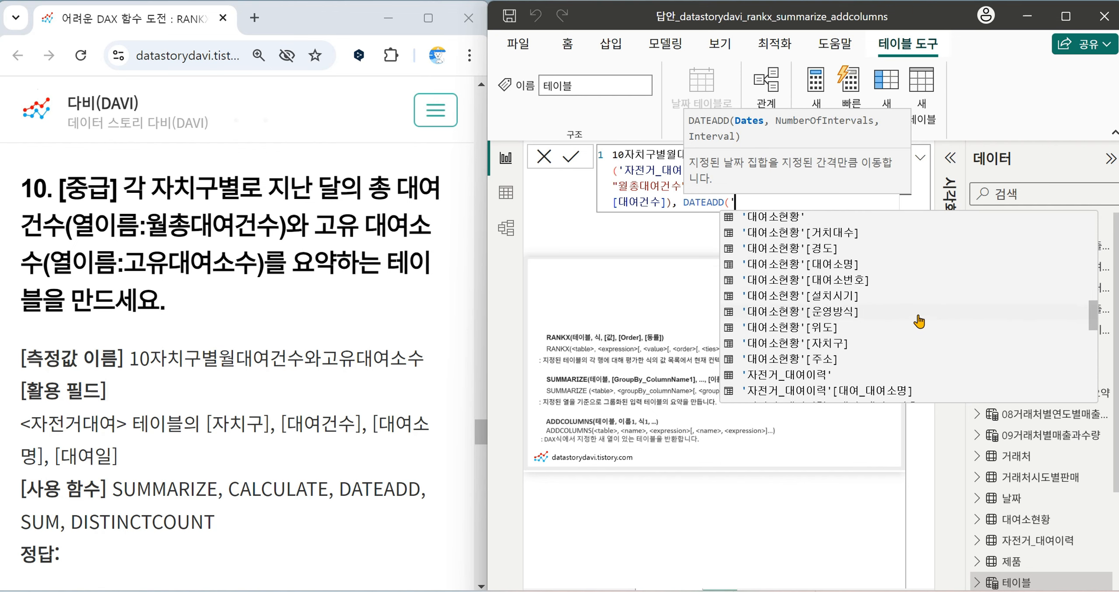
{"action": "scroll", "coordinate": [919, 321], "scroll_direction": "down", "scroll_amount": 3}
{"action": "left_click", "coordinate": [918, 313]}
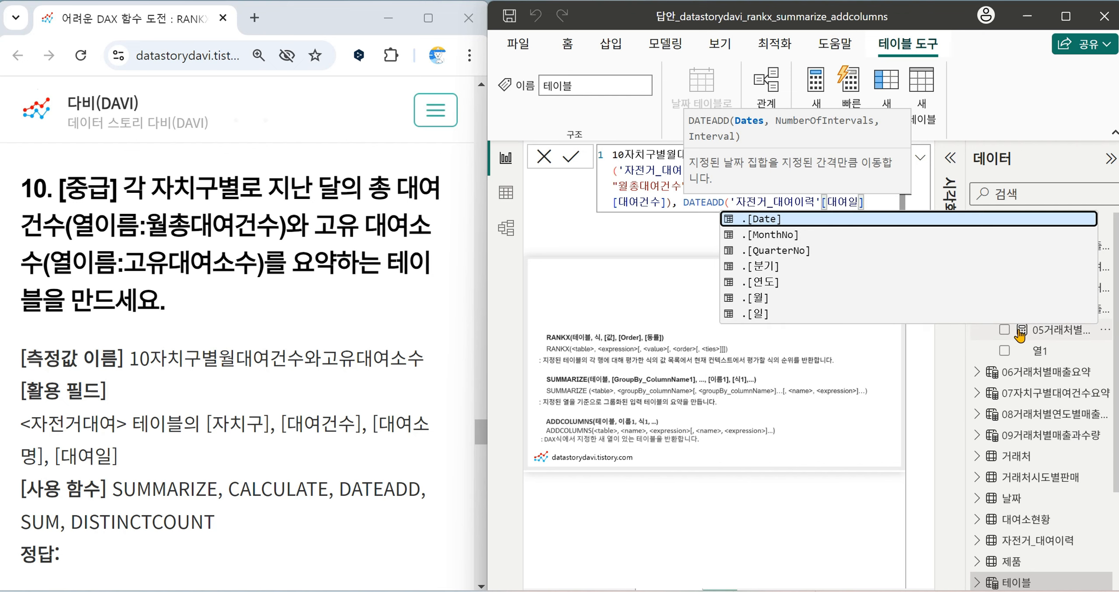
{"action": "key", "text": "Tab"}
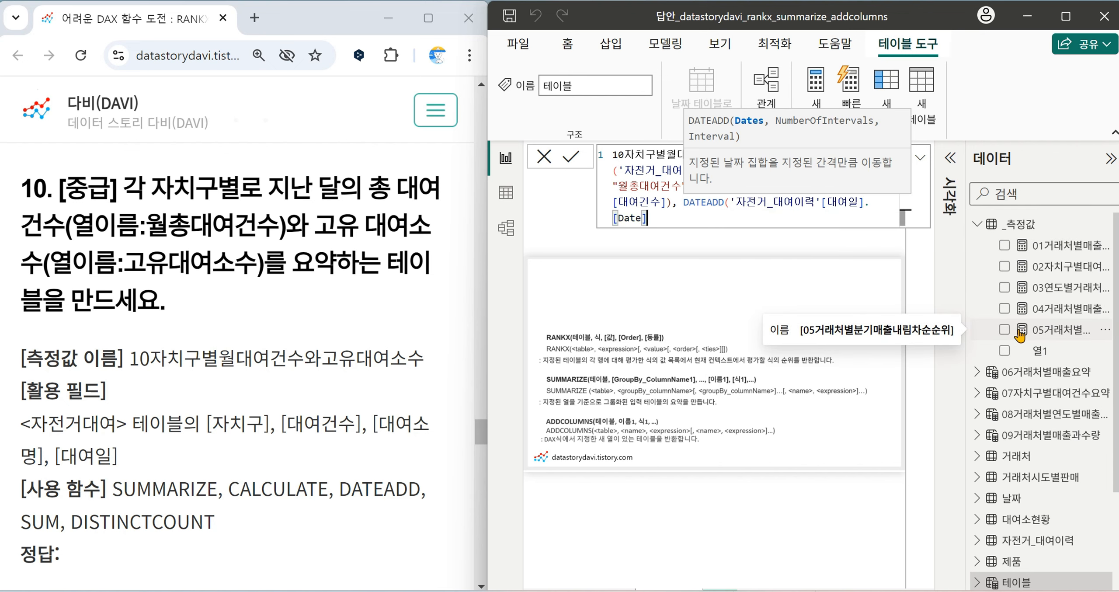
Set the DATEADD shift to -1 with the MONTH interval and close both the DATEADD and CALCULATE functions.
{"action": "type", "text": ","}
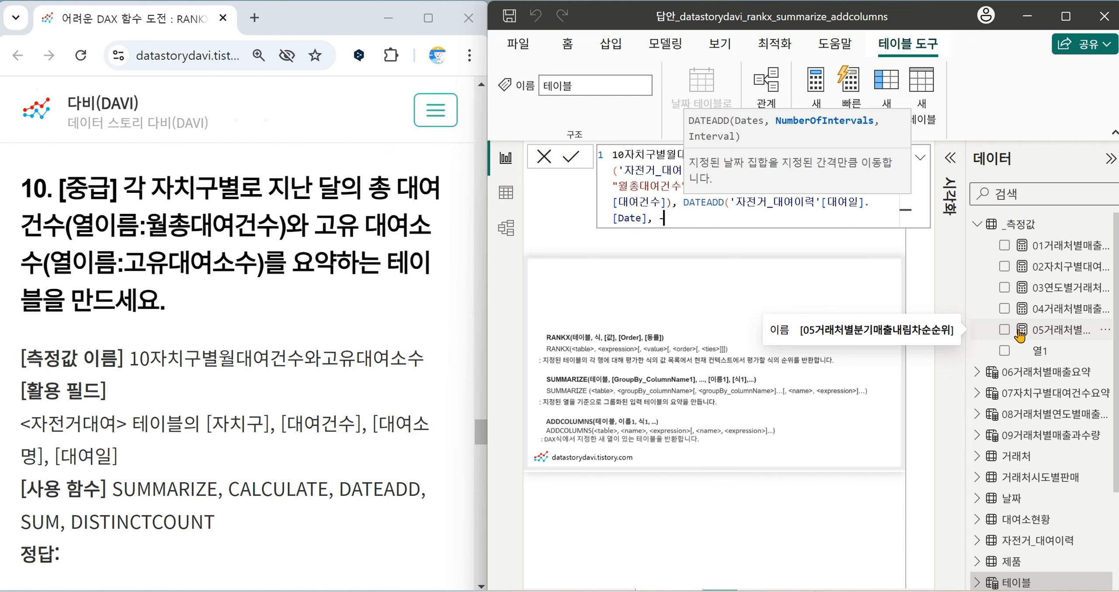
{"action": "type", "text": " -1, mon"}
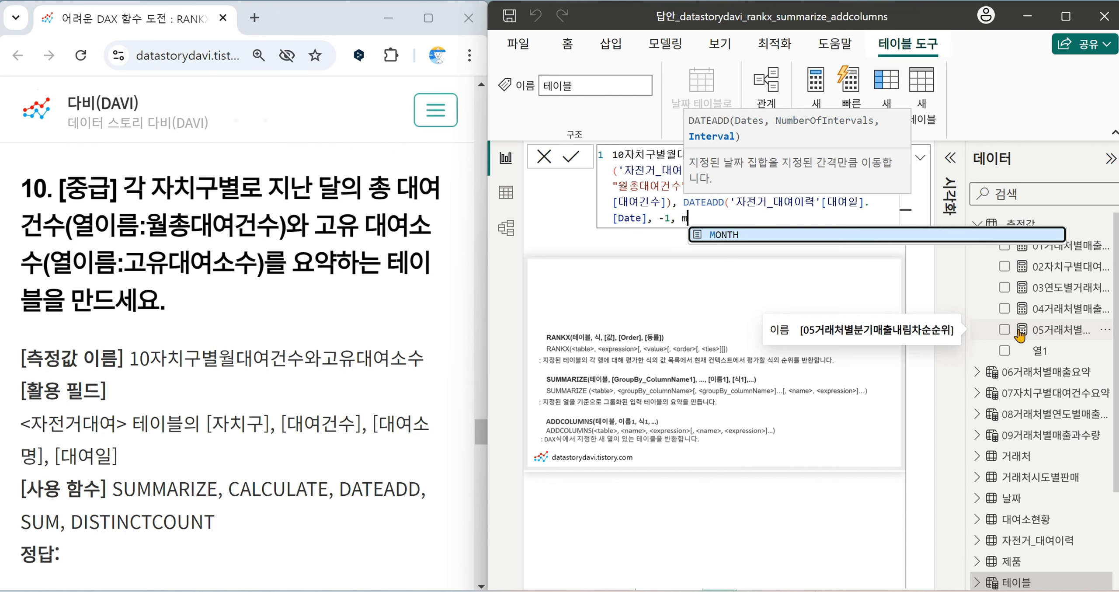
{"action": "key", "text": "BackSpace"}
{"action": "key", "text": "BackSpace"}
{"action": "key", "text": "BackSpace"}
{"action": "type", "text": "MO"}
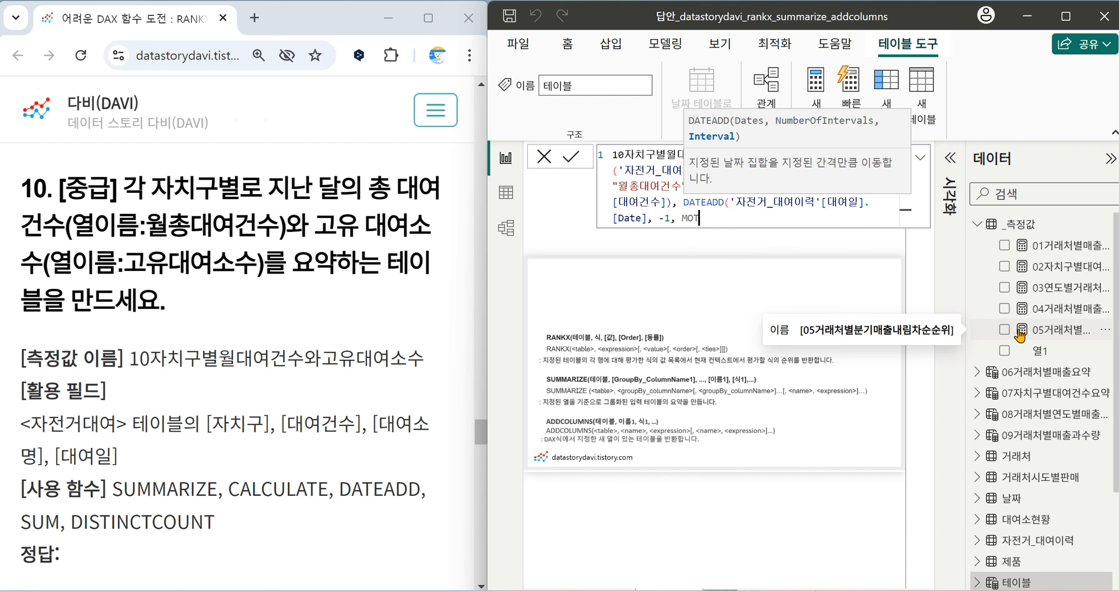
{"action": "key", "text": "Tab"}
{"action": "type", "text": ")"}
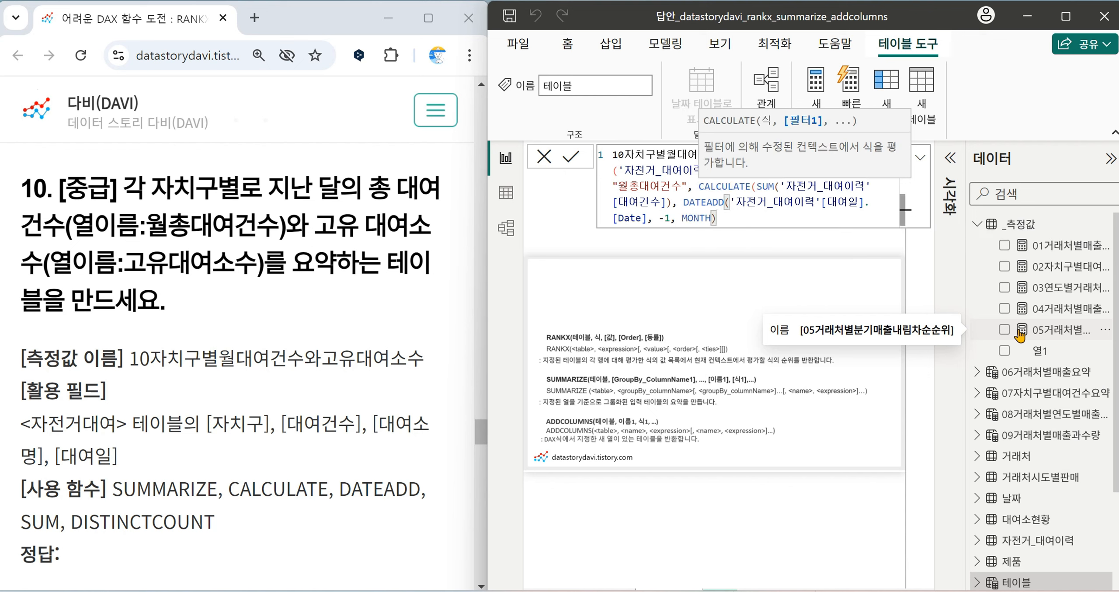
{"action": "type", "text": ")"}
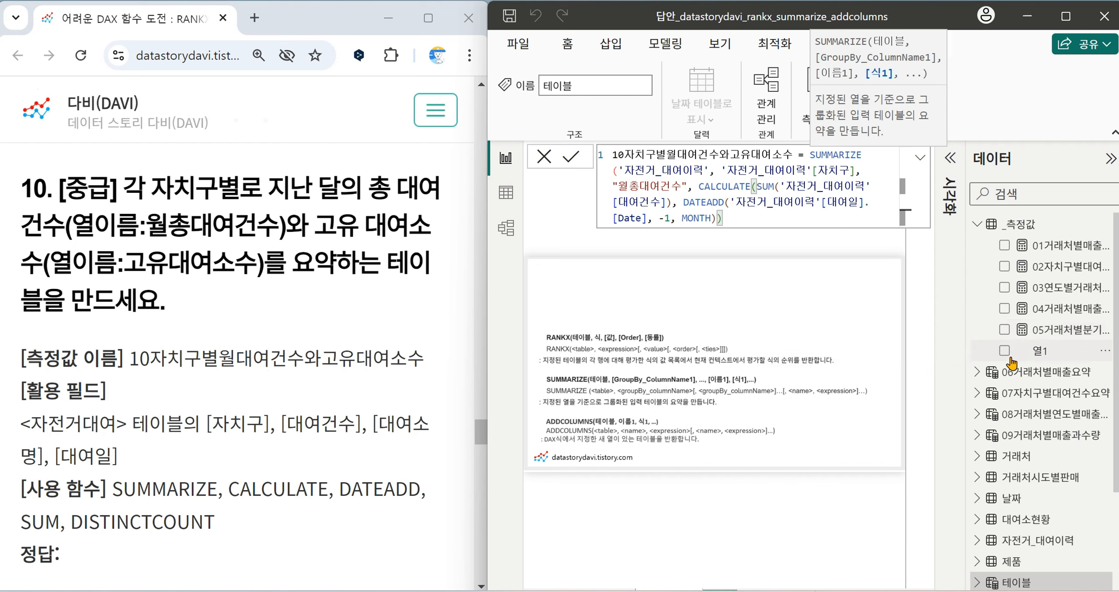
Add a second new column named "고유대여소수" to the SUMMARIZE formula and start its expression with CALCULATE.
{"action": "type", "text": ", "}
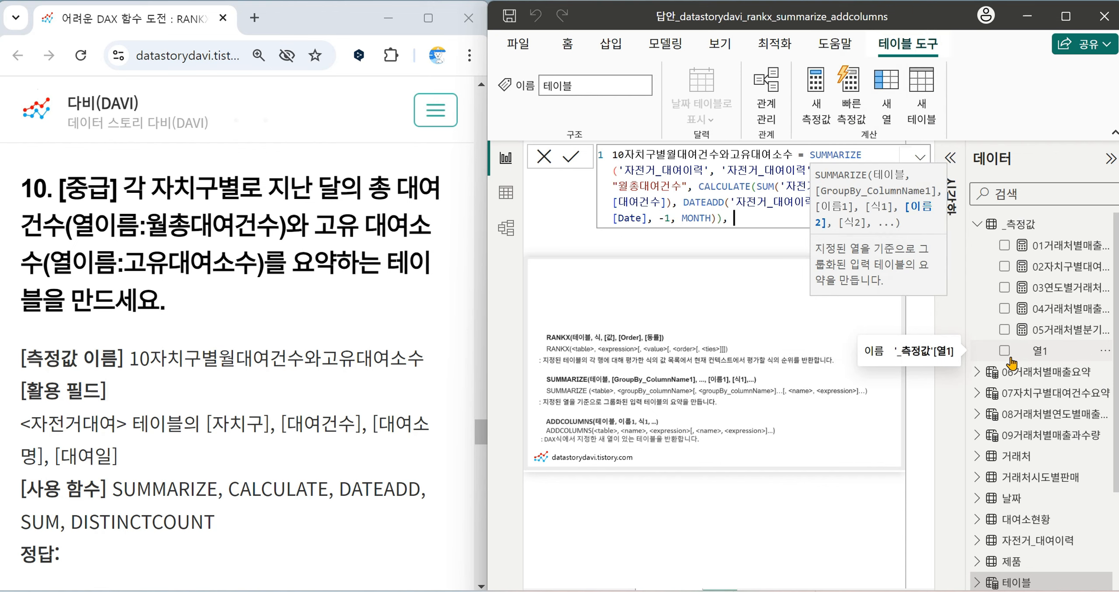
{"action": "type", "text": "\"고"}
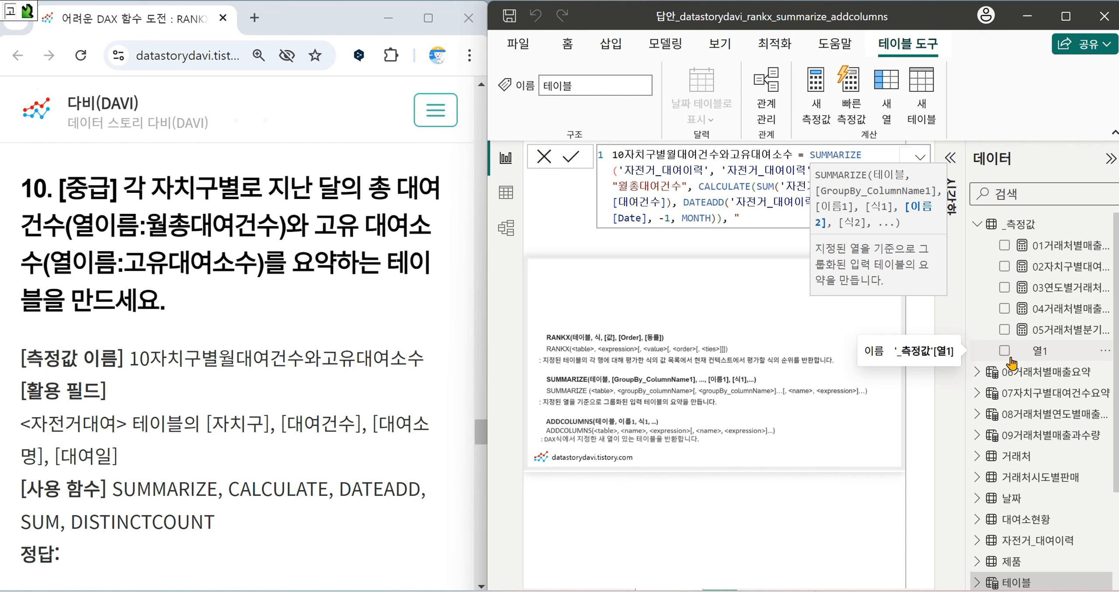
{"action": "key", "text": "BackSpace"}
{"action": "key", "text": "BackSpace"}
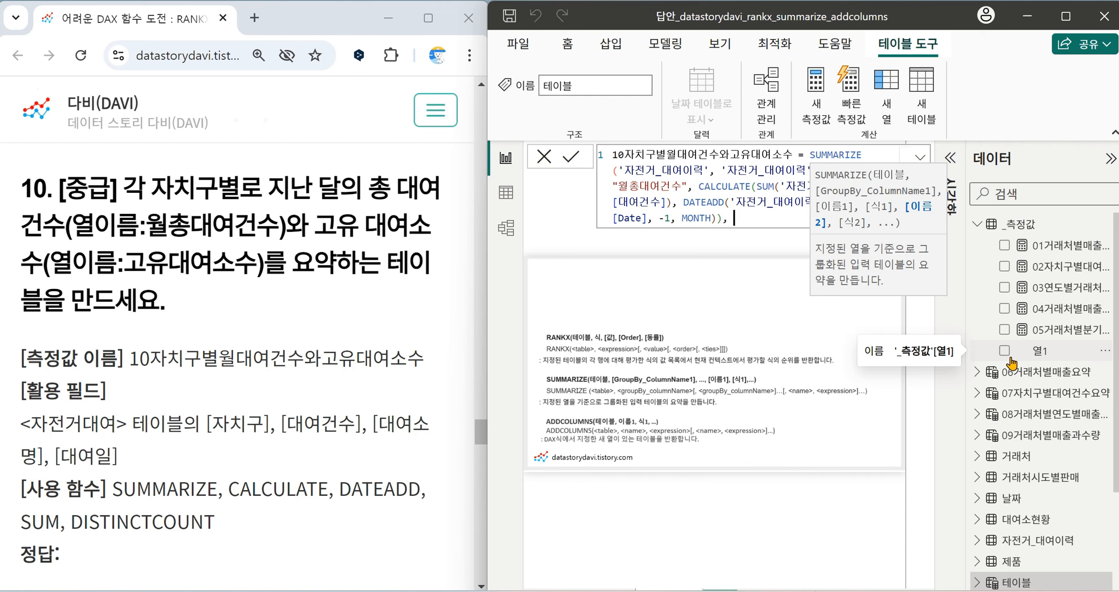
{"action": "type", "text": "\"고"}
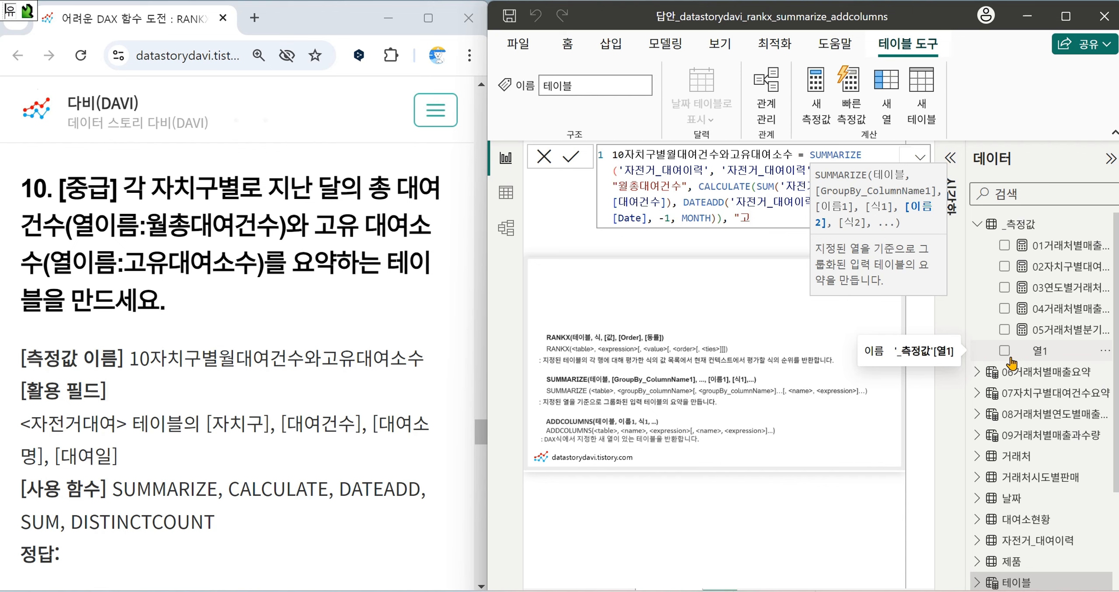
{"action": "type", "text": "유대여소수\""}
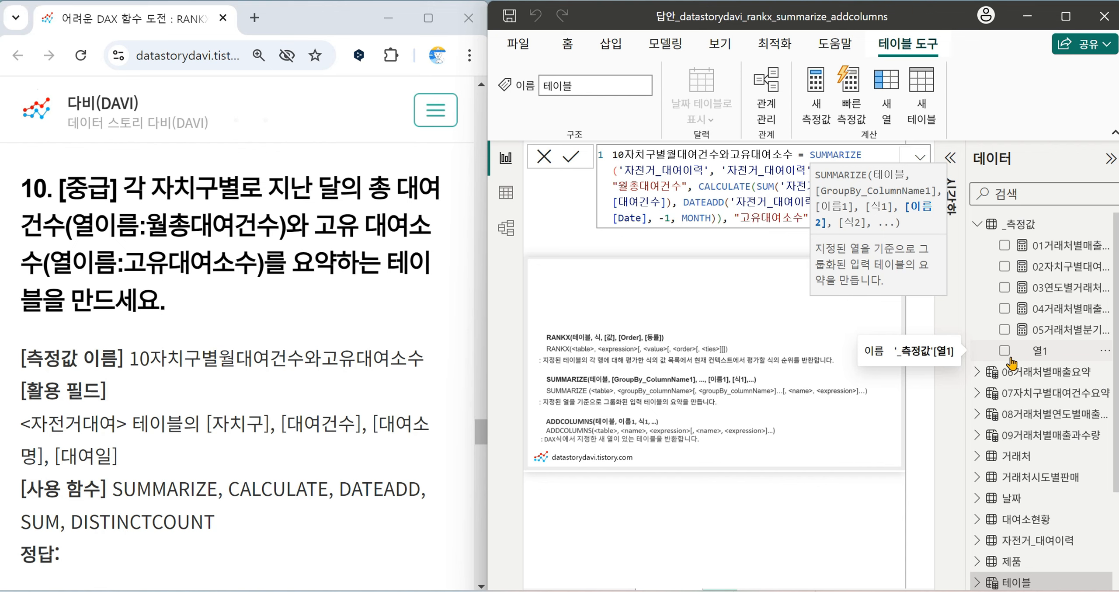
{"action": "type", "text": ", CALCULATE("}
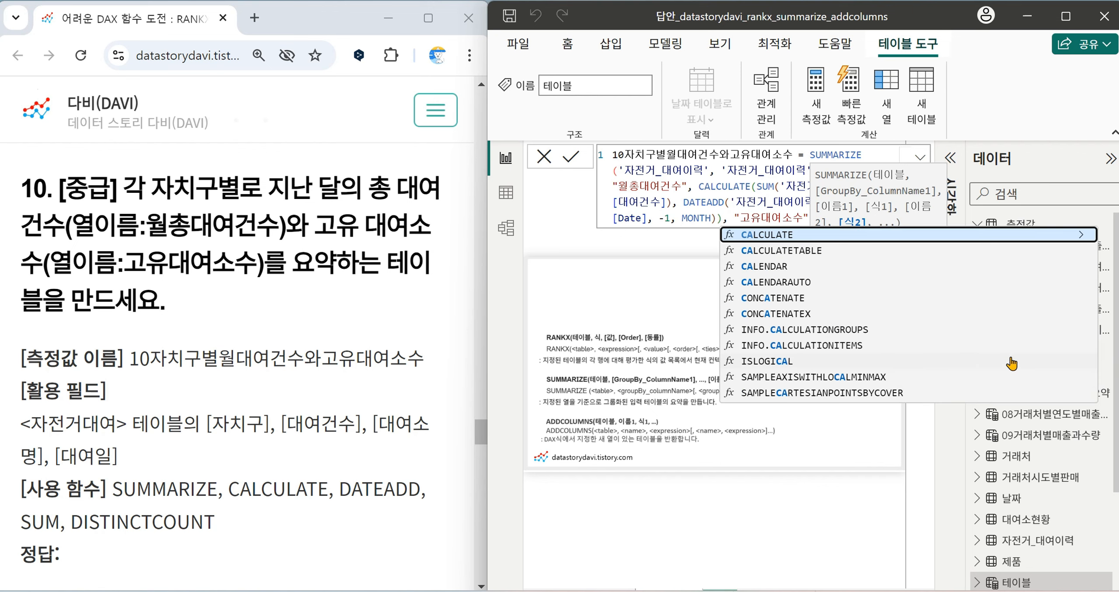
{"action": "type", "text": "SUM"}
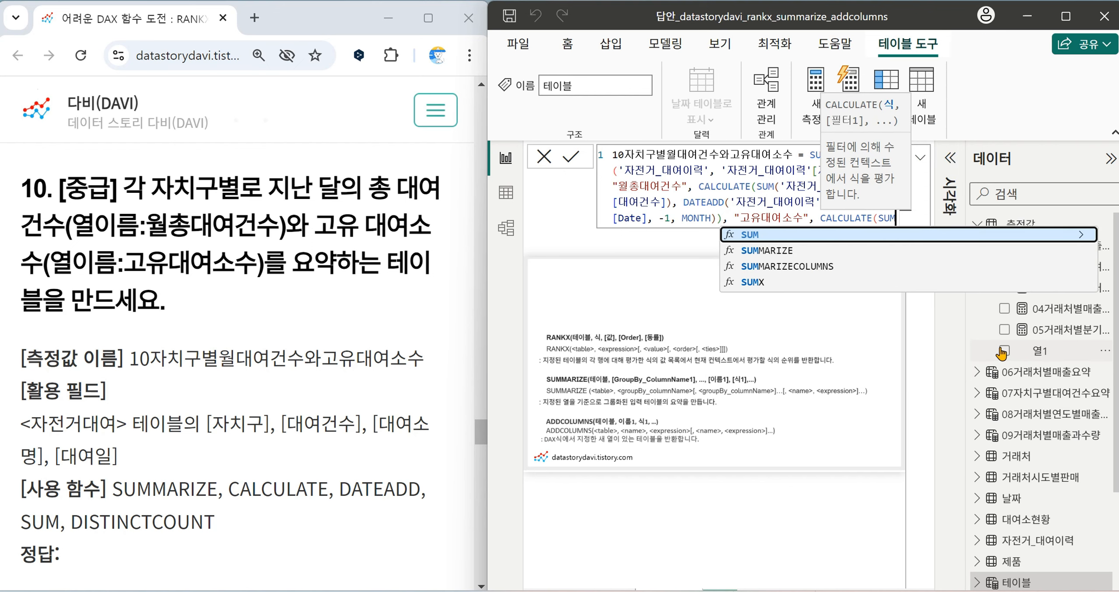
{"action": "key", "text": "BackSpace"}
{"action": "key", "text": "BackSpace"}
{"action": "key", "text": "BackSpace"}
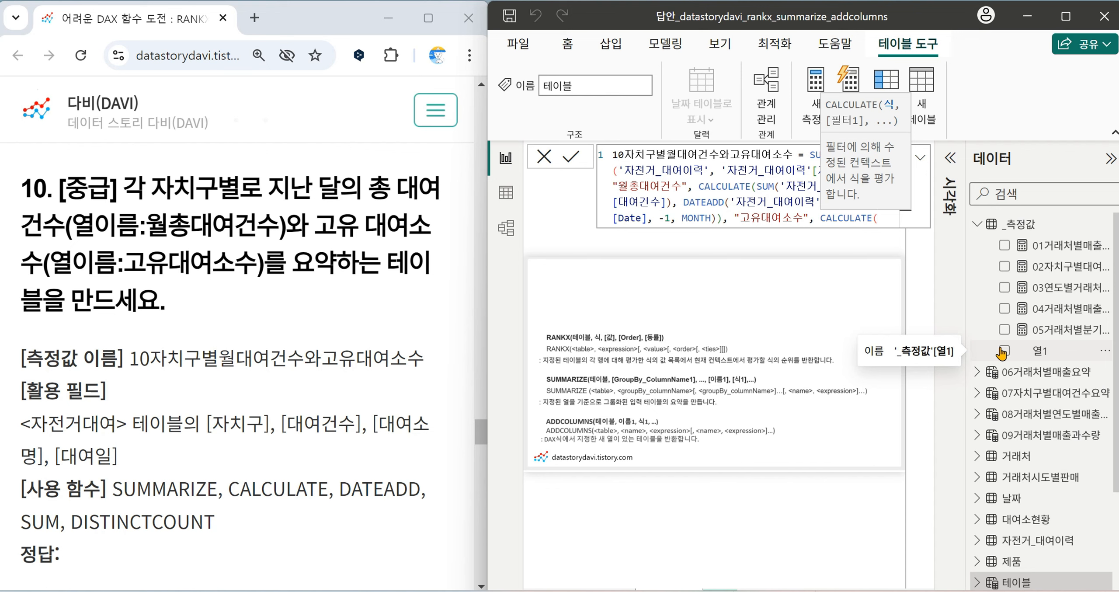
Enter DISTINCTCOUNT of '자전거_대여이력'[대여_대여소명] as the first argument of the second CALCULATE.
{"action": "type", "text": "DI"}
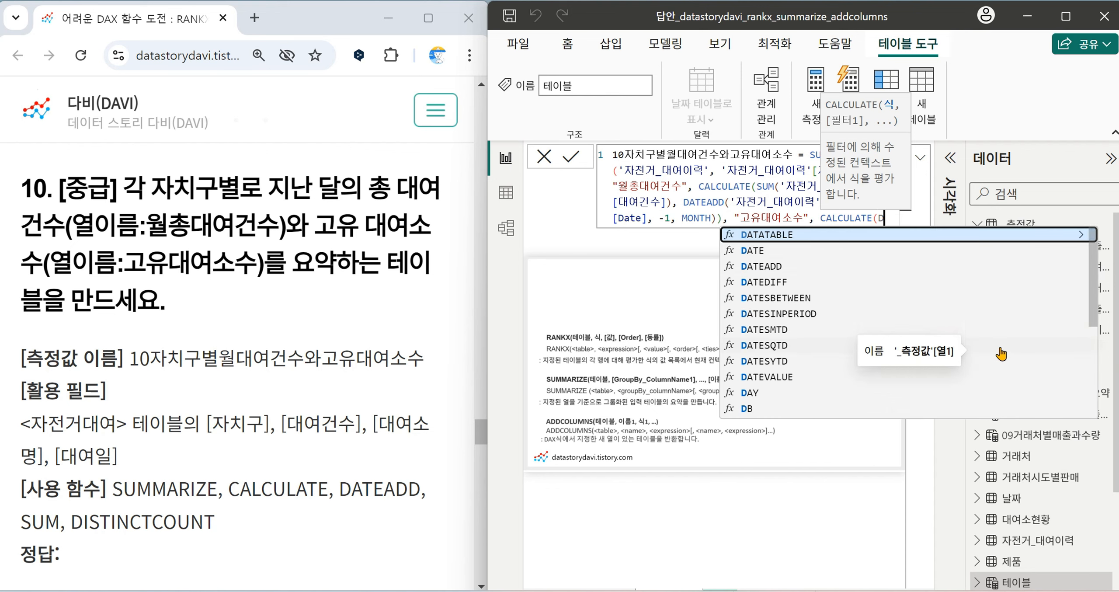
{"action": "key", "text": "Down"}
{"action": "key", "text": "Down"}
{"action": "key", "text": "Tab"}
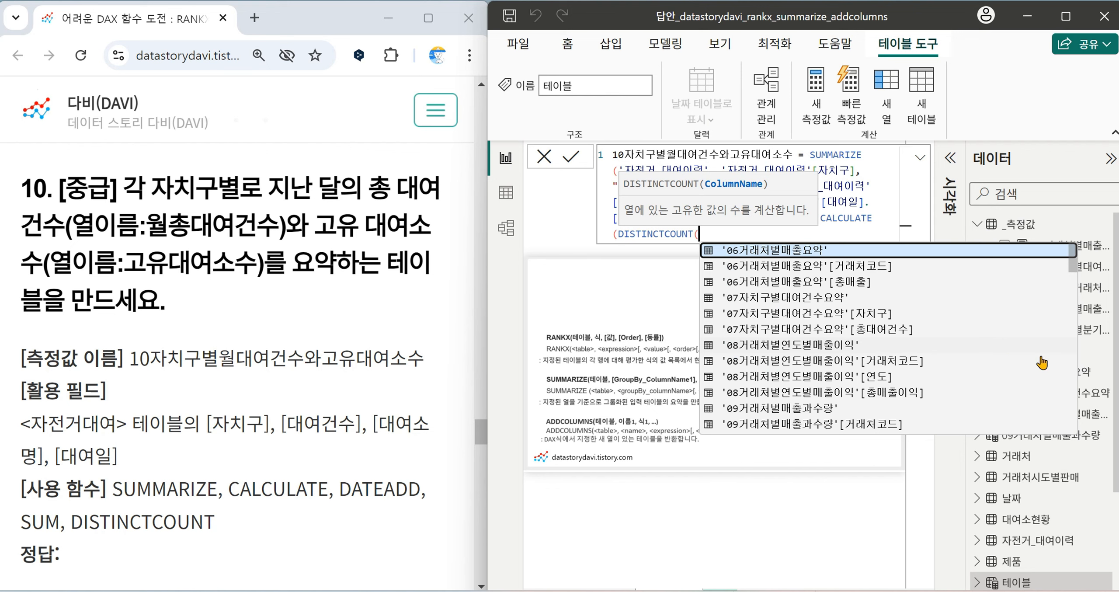
{"action": "scroll", "coordinate": [896, 352], "scroll_direction": "down", "scroll_amount": 2}
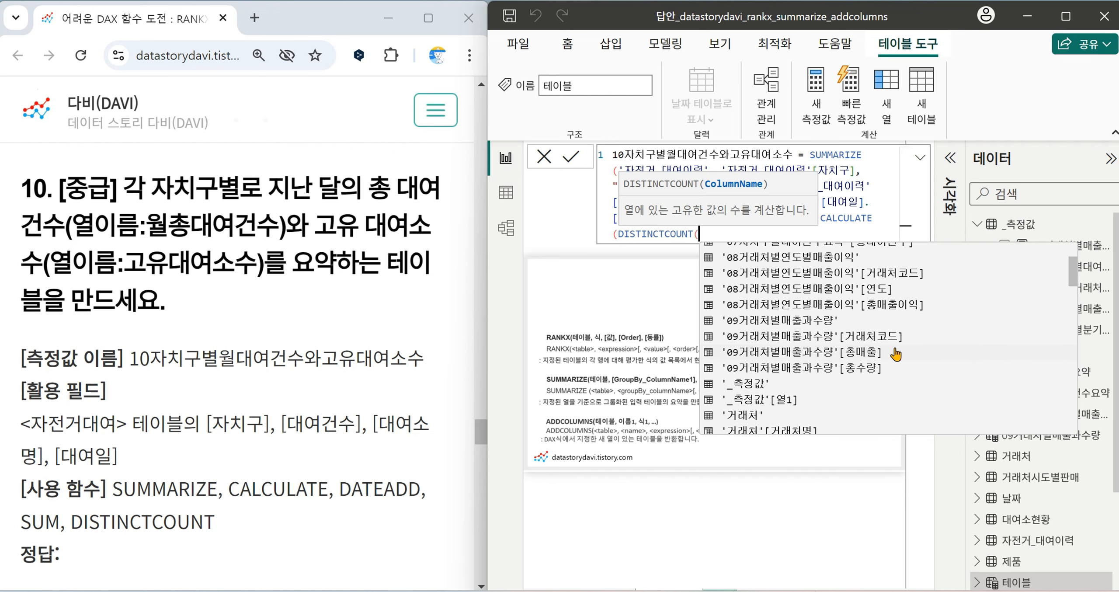
{"action": "scroll", "coordinate": [887, 356], "scroll_direction": "down", "scroll_amount": 1}
{"action": "scroll", "coordinate": [879, 358], "scroll_direction": "down", "scroll_amount": 10}
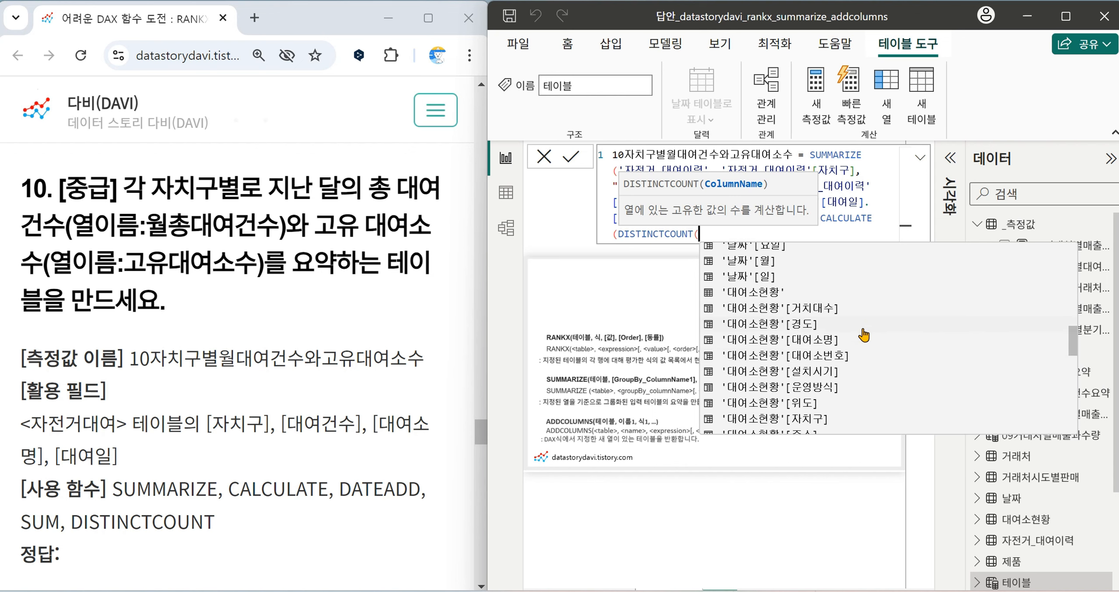
{"action": "scroll", "coordinate": [878, 354], "scroll_direction": "down", "scroll_amount": 4}
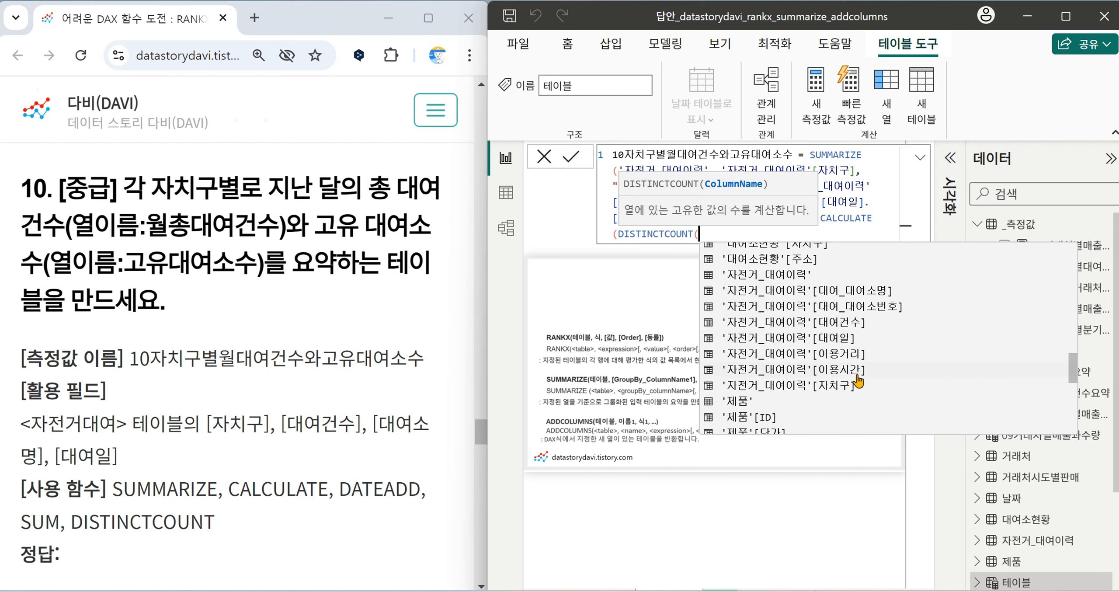
{"action": "left_click", "coordinate": [892, 291]}
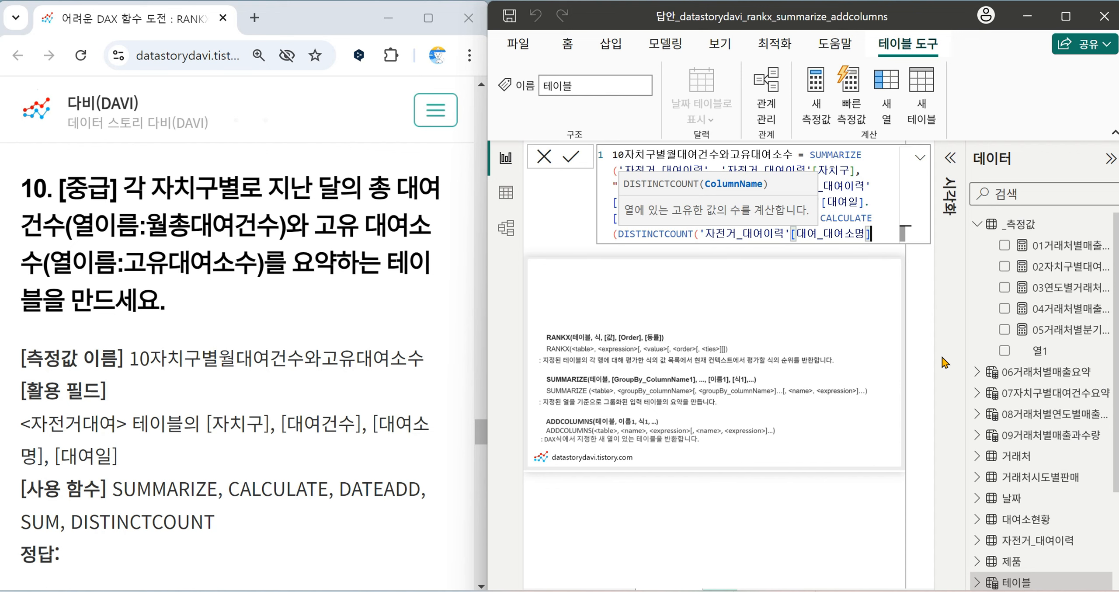
Close DISTINCTCOUNT and add a DATEADD filter with '자전거_대여이력'[대여일] as its dates argument.
{"action": "type", "text": "), DATE"}
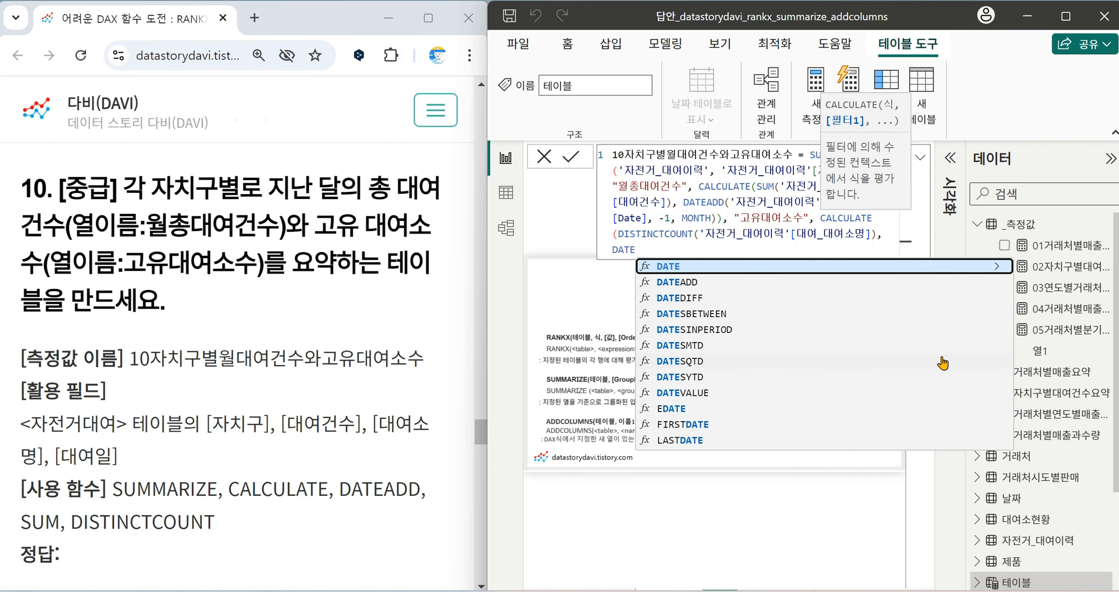
{"action": "type", "text": "ADD"}
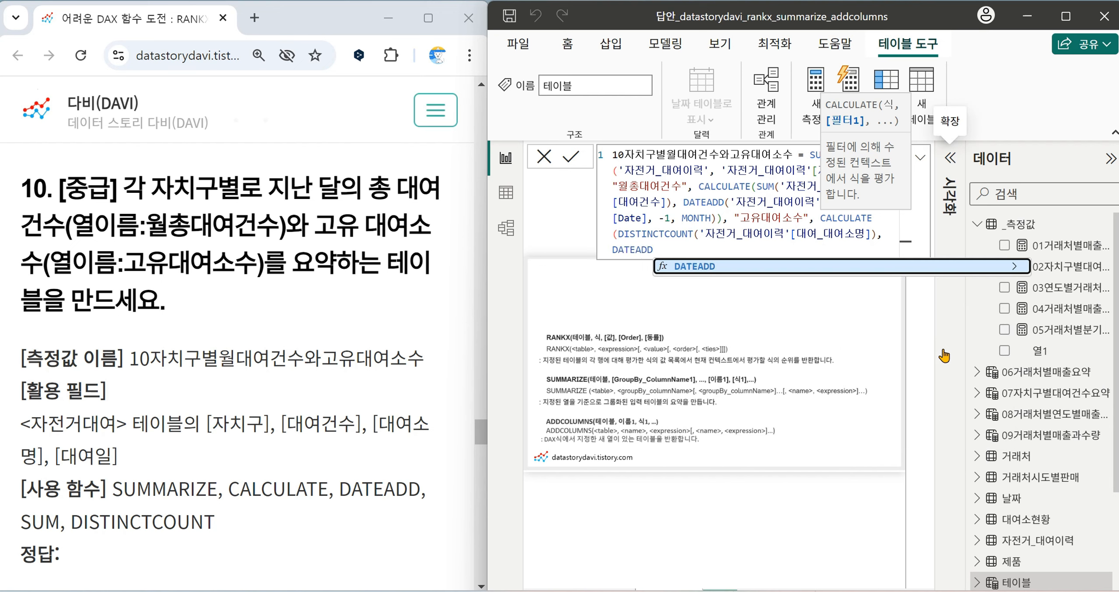
{"action": "type", "text": "('"}
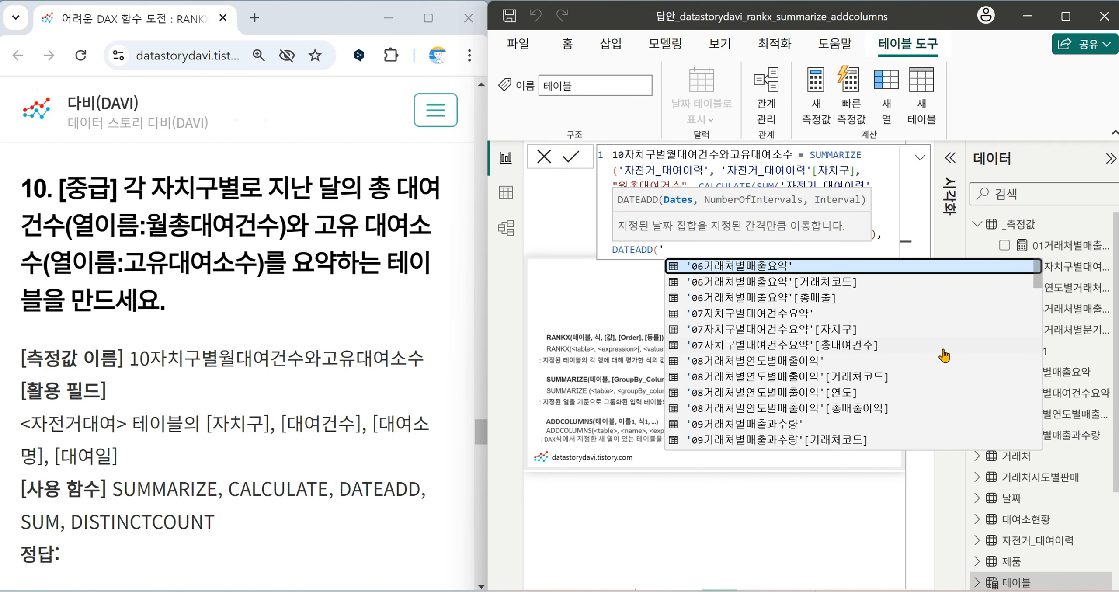
{"action": "scroll", "coordinate": [824, 333], "scroll_direction": "down", "scroll_amount": 10}
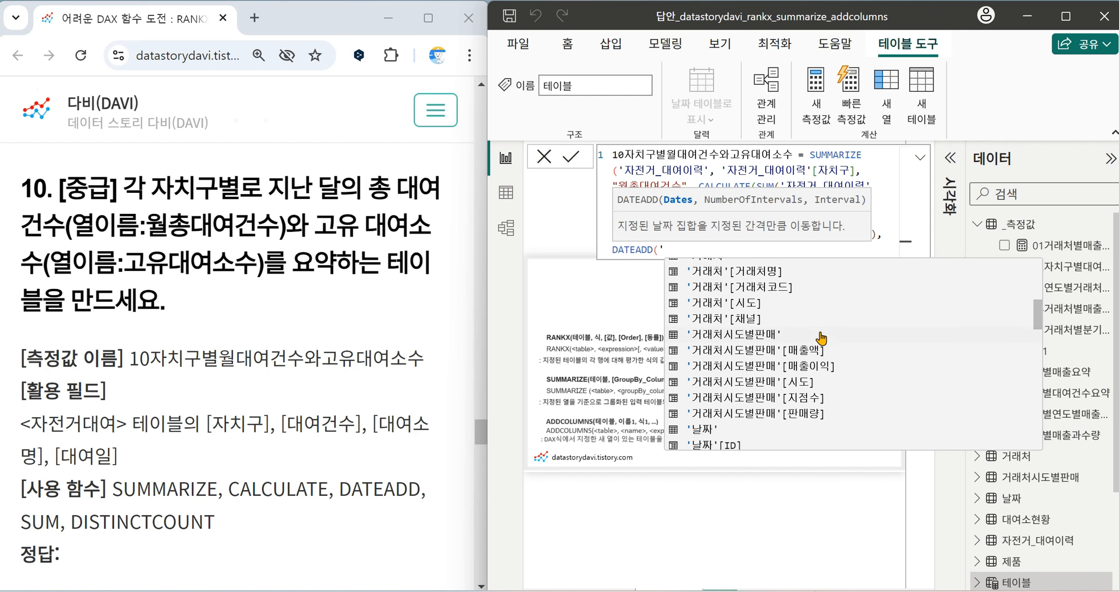
{"action": "scroll", "coordinate": [822, 333], "scroll_direction": "down", "scroll_amount": 5}
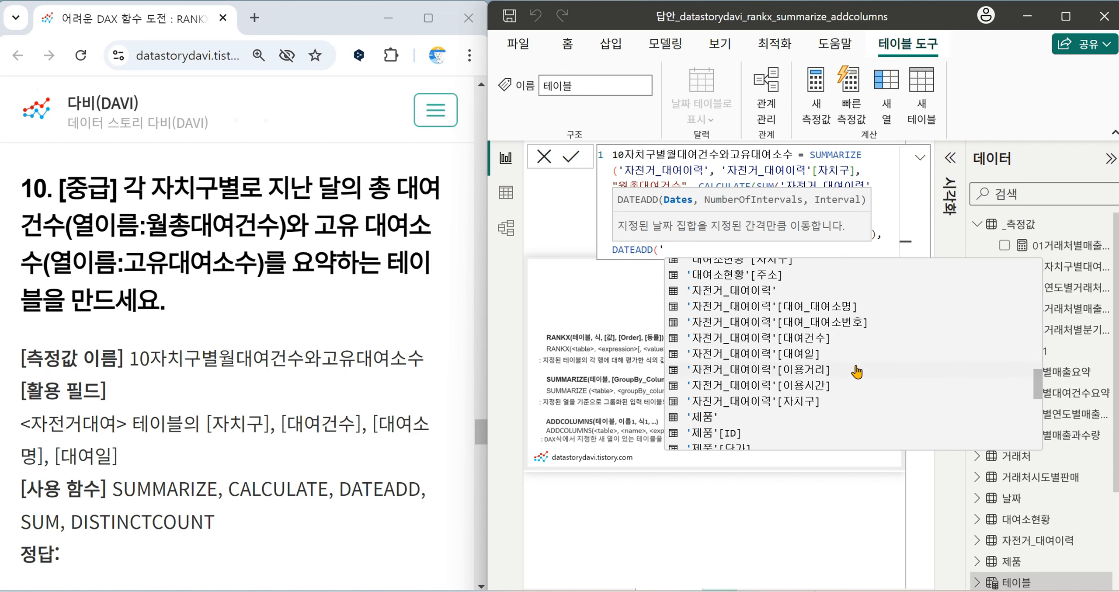
{"action": "left_click", "coordinate": [850, 354]}
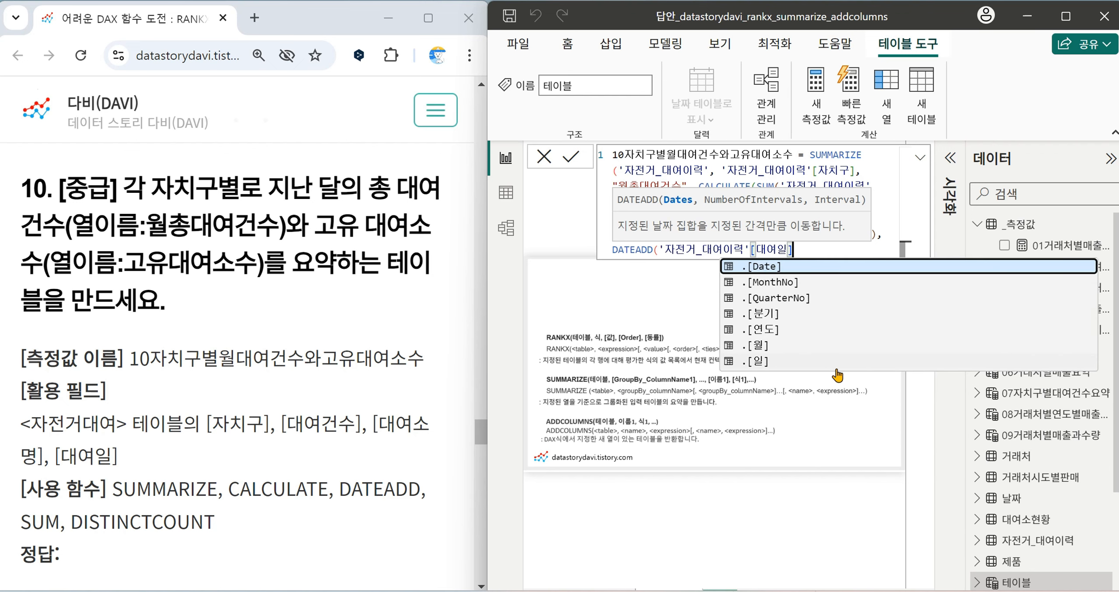
Set the second DATEADD shift to -1 with the MONTH interval, close all open functions and commit the table formula.
{"action": "type", "text": ", "}
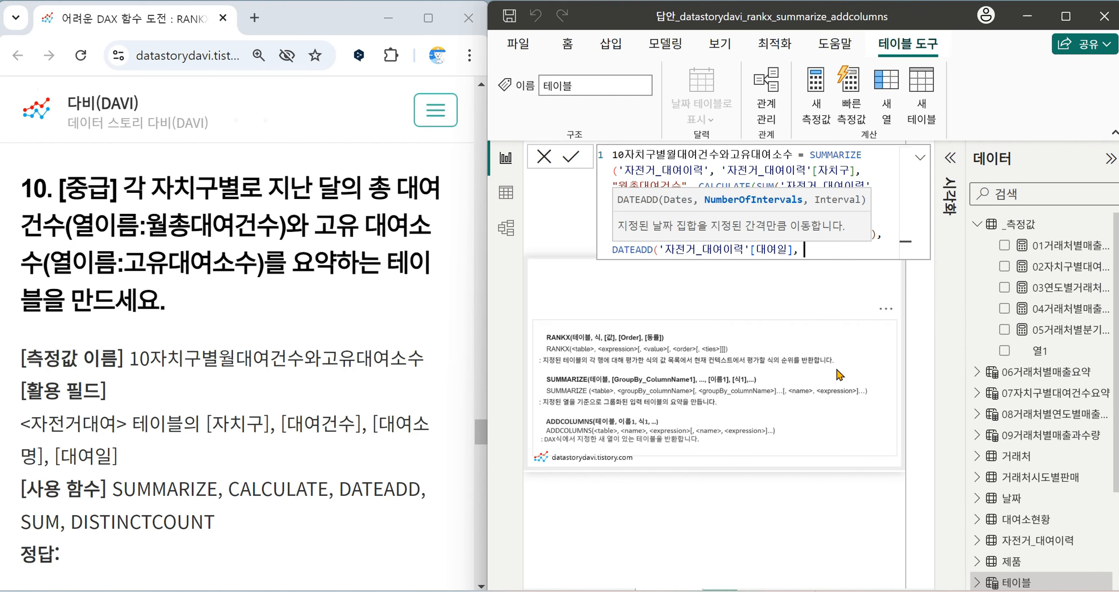
{"action": "type", "text": "-1, MO"}
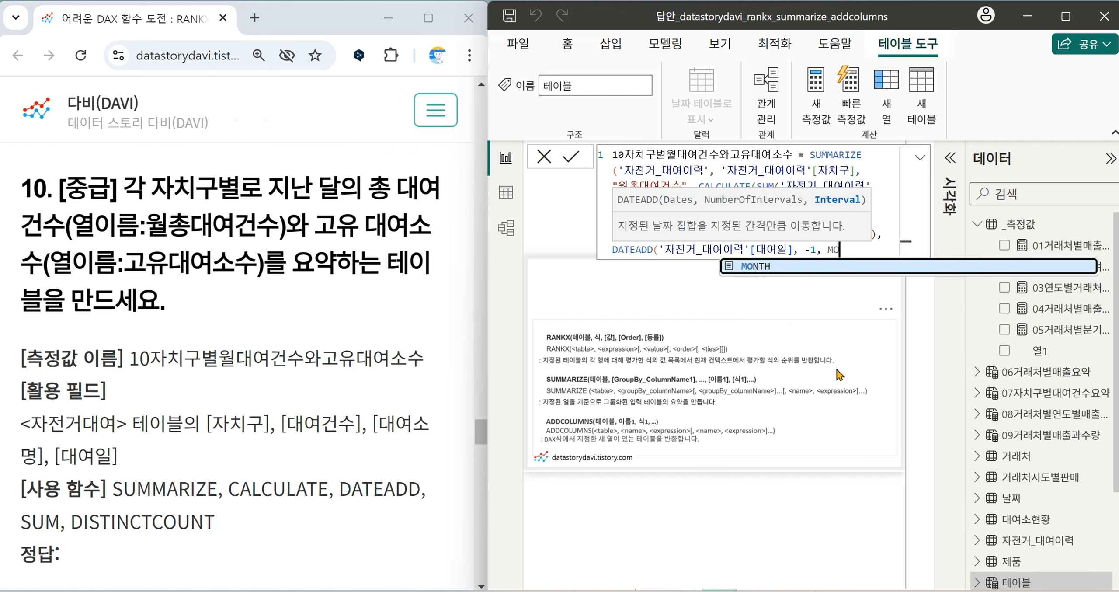
{"action": "key", "text": "Tab"}
{"action": "type", "text": "))"}
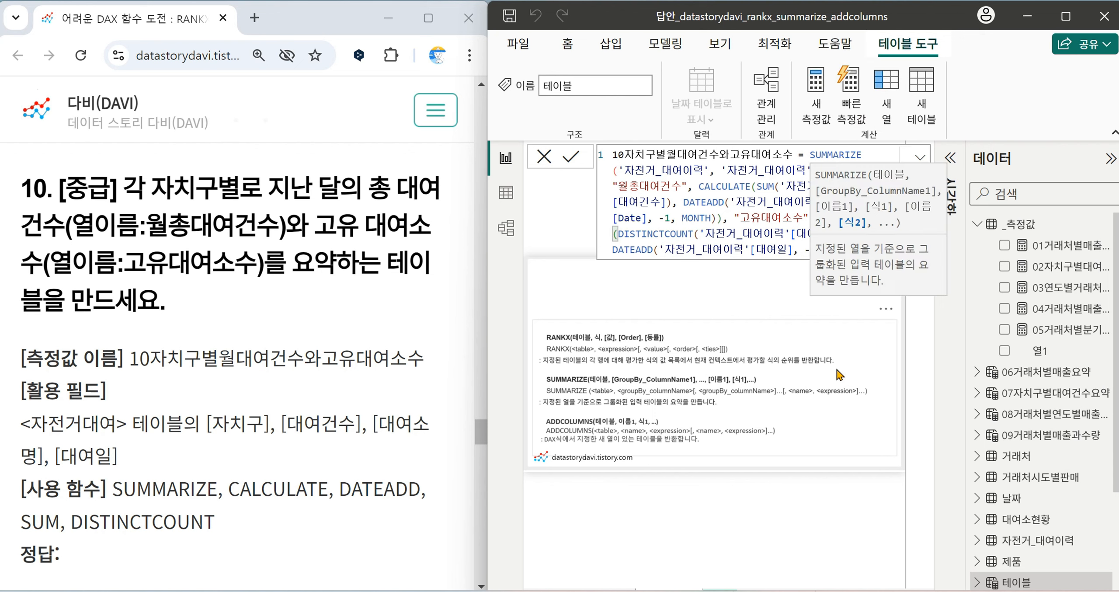
{"action": "type", "text": ")"}
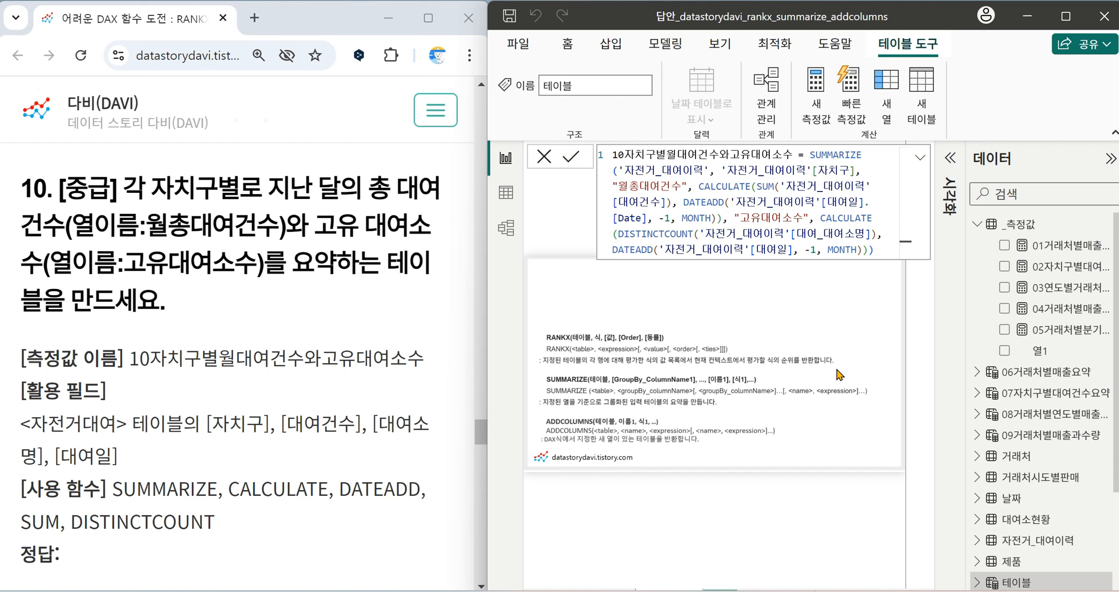
{"action": "key", "text": "Return"}
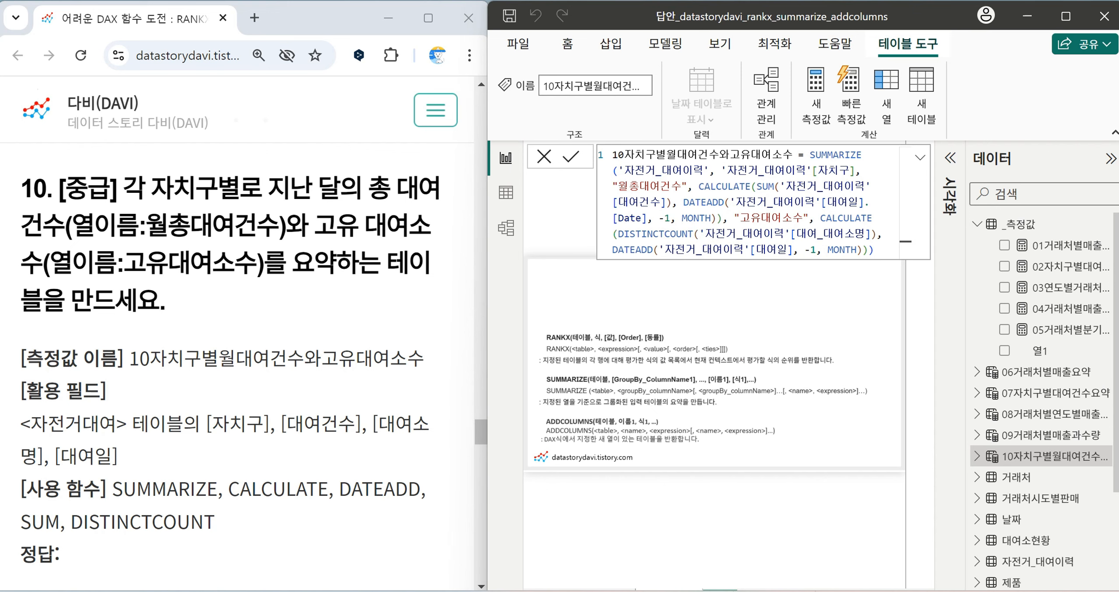
Go to exercise 11 in the article and create a new calculated table named "11판매테이블총매출추가" in Power BI.
{"action": "scroll", "coordinate": [350, 371], "scroll_direction": "down", "scroll_amount": 10}
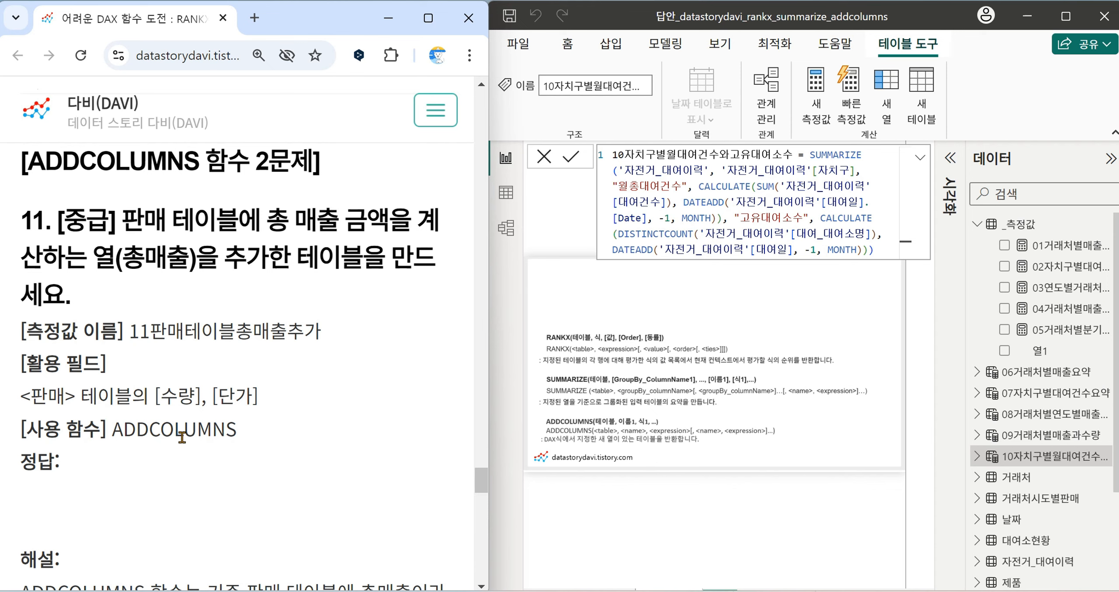
{"action": "key", "text": "alt+Tab"}
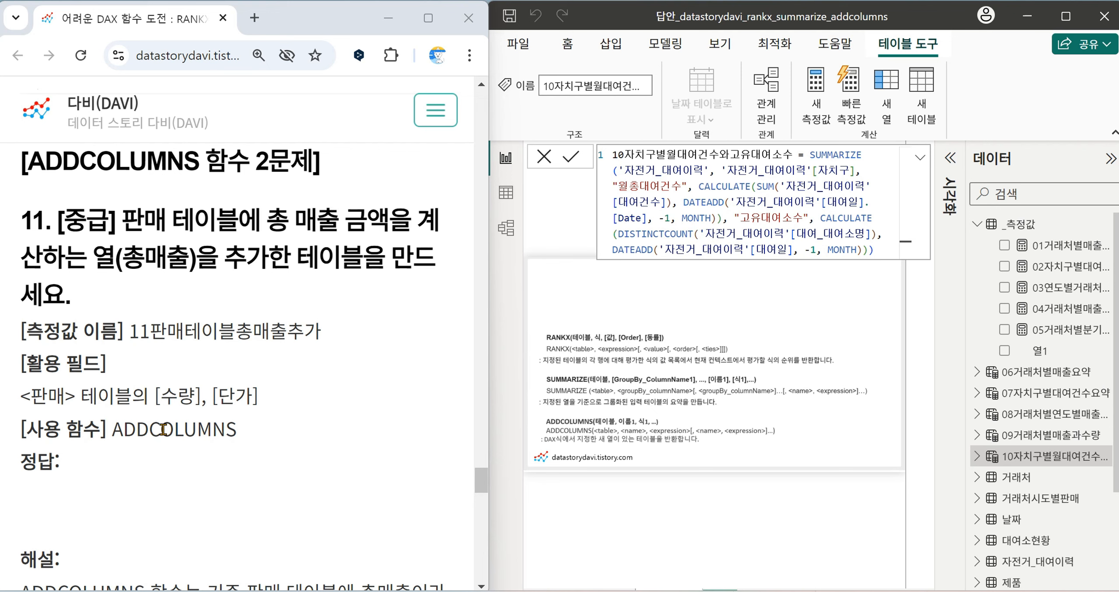
{"action": "left_click", "coordinate": [665, 43]}
{"action": "left_click", "coordinate": [673, 105]}
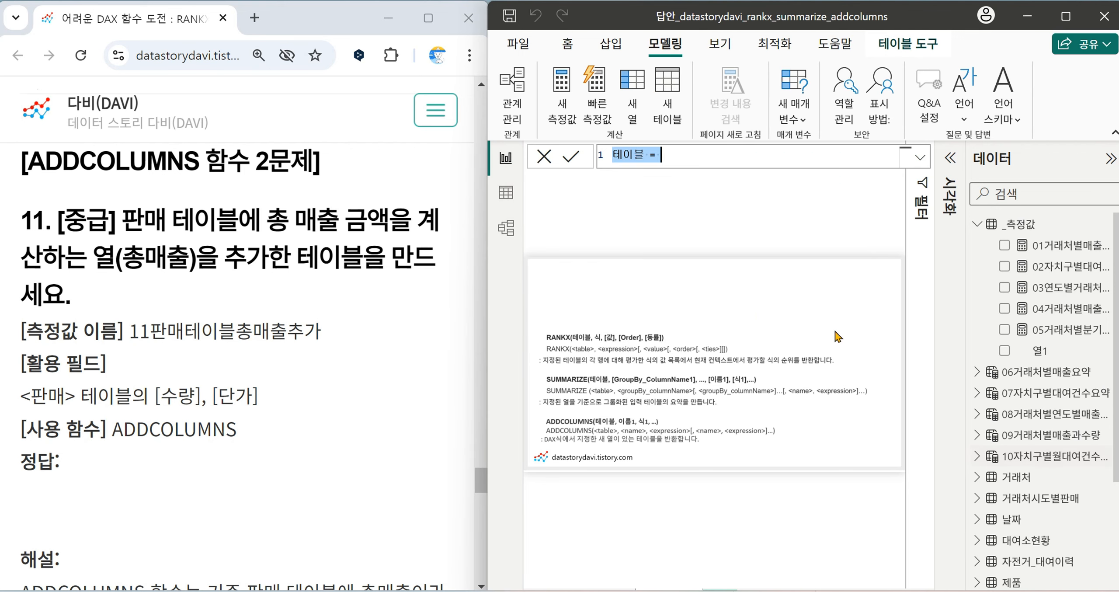
{"action": "type", "text": "11판"}
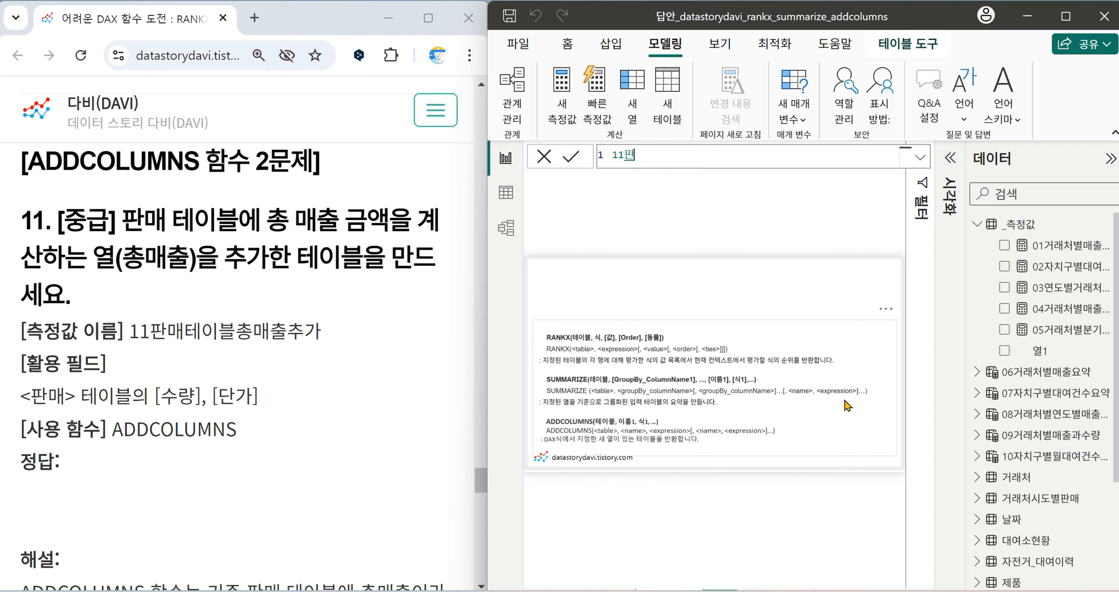
{"action": "type", "text": "매테이블총매"}
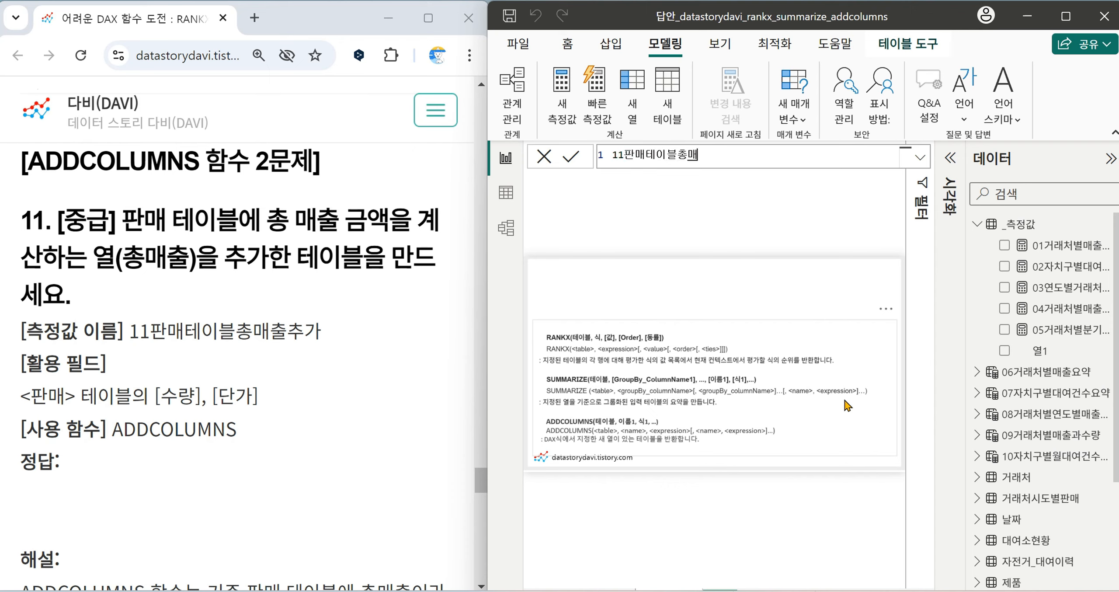
{"action": "type", "text": "출추가 = "}
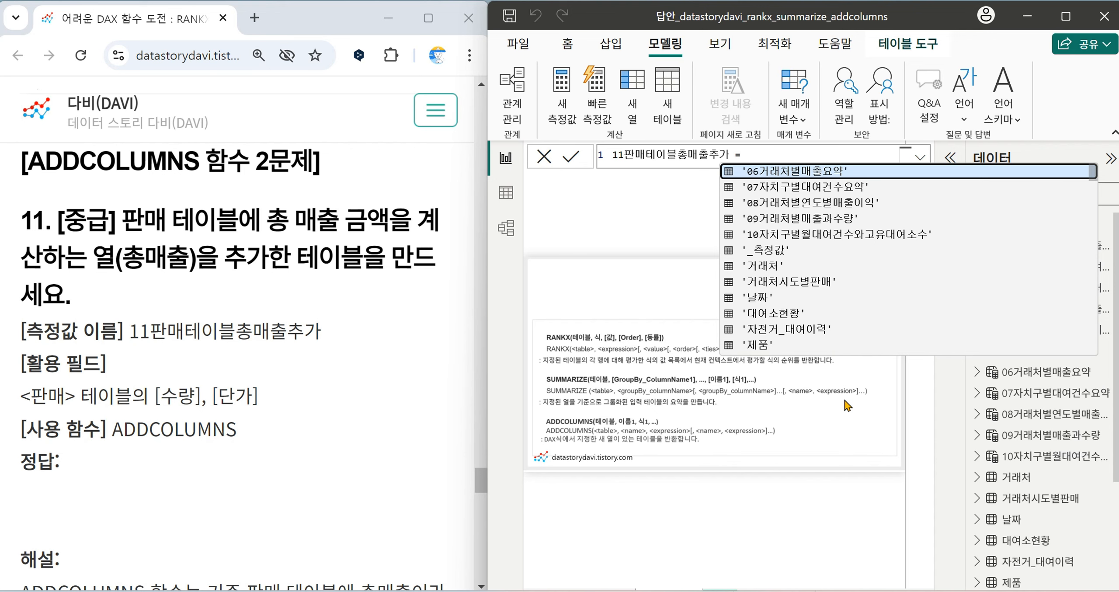
Start the new table's formula with ADDCOLUMNS, using '판매' as its table argument.
{"action": "type", "text": "AD"}
{"action": "key", "text": "Tab"}
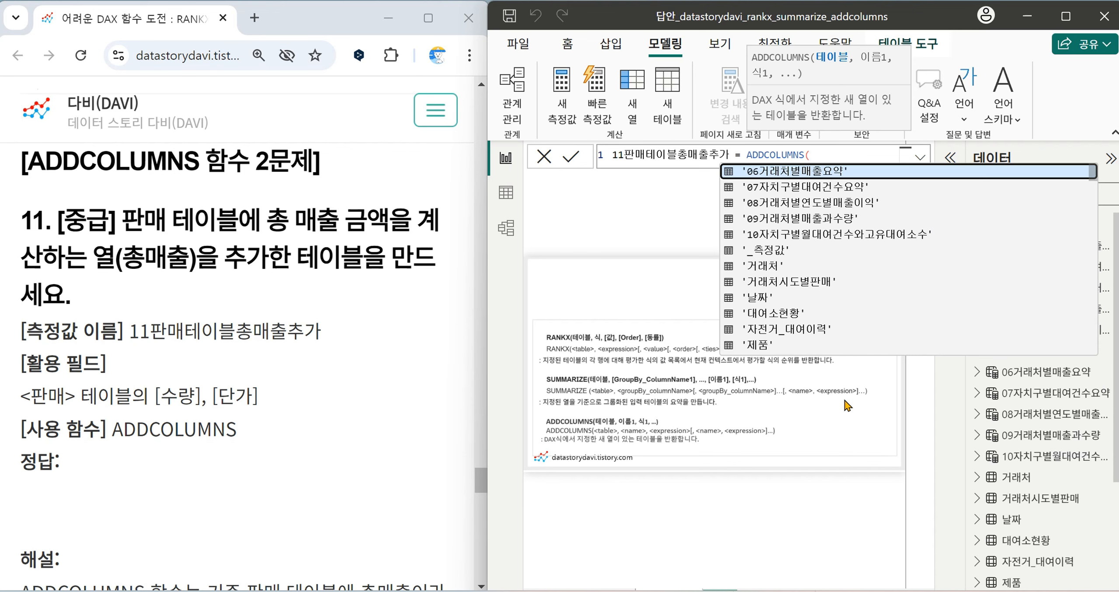
{"action": "scroll", "coordinate": [800, 254], "scroll_direction": "down", "scroll_amount": 10}
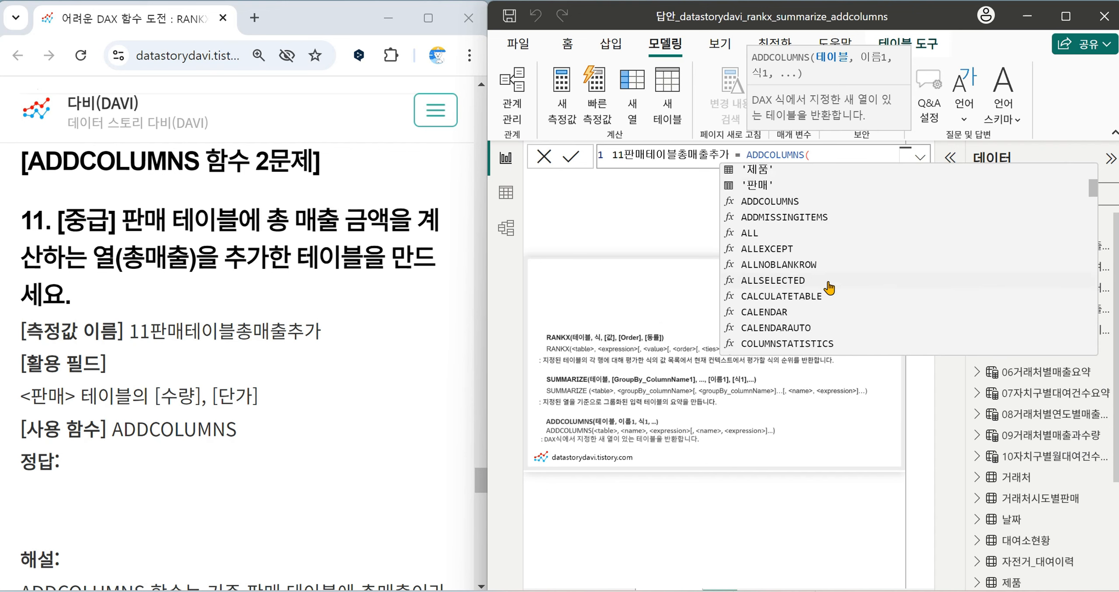
{"action": "scroll", "coordinate": [799, 254], "scroll_direction": "up", "scroll_amount": 8}
{"action": "scroll", "coordinate": [801, 252], "scroll_direction": "up", "scroll_amount": 1}
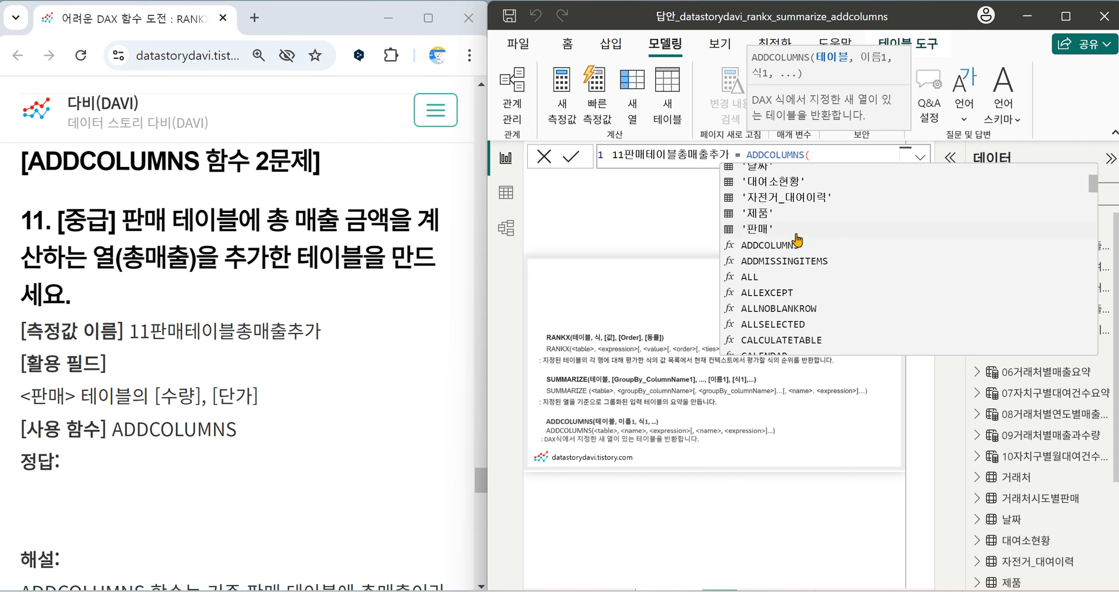
{"action": "left_click", "coordinate": [793, 223]}
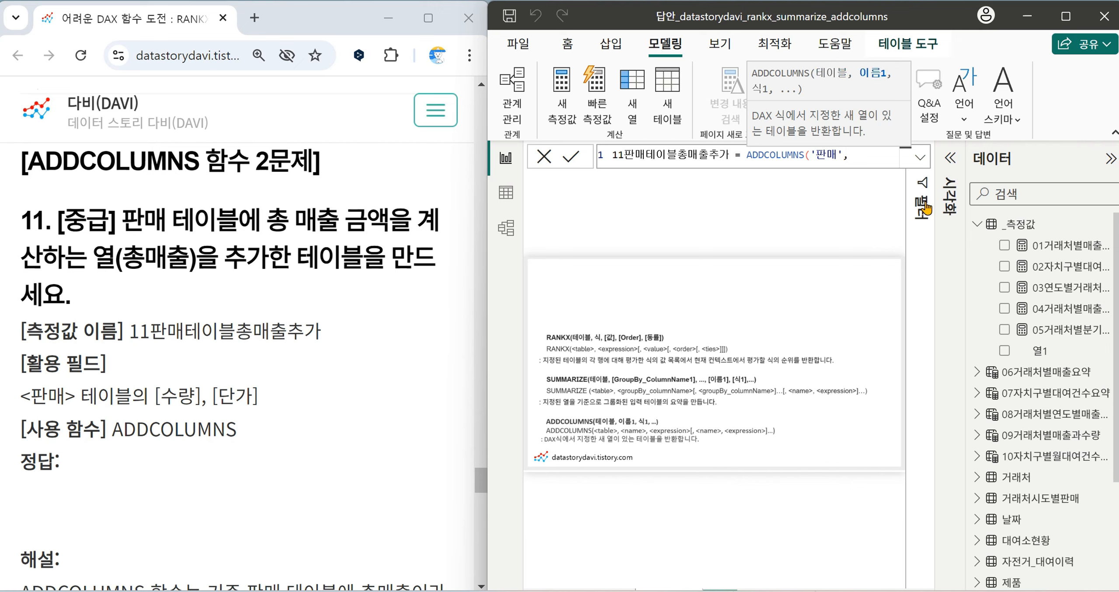
Add a "총매출" column calculated as '판매'[수량]*'판매'[단가] to the ADDCOLUMNS formula, close it and commit the table.
{"action": "type", "text": "J"}
{"action": "key", "text": "BackSpace"}
{"action": "type", "text": "\""}
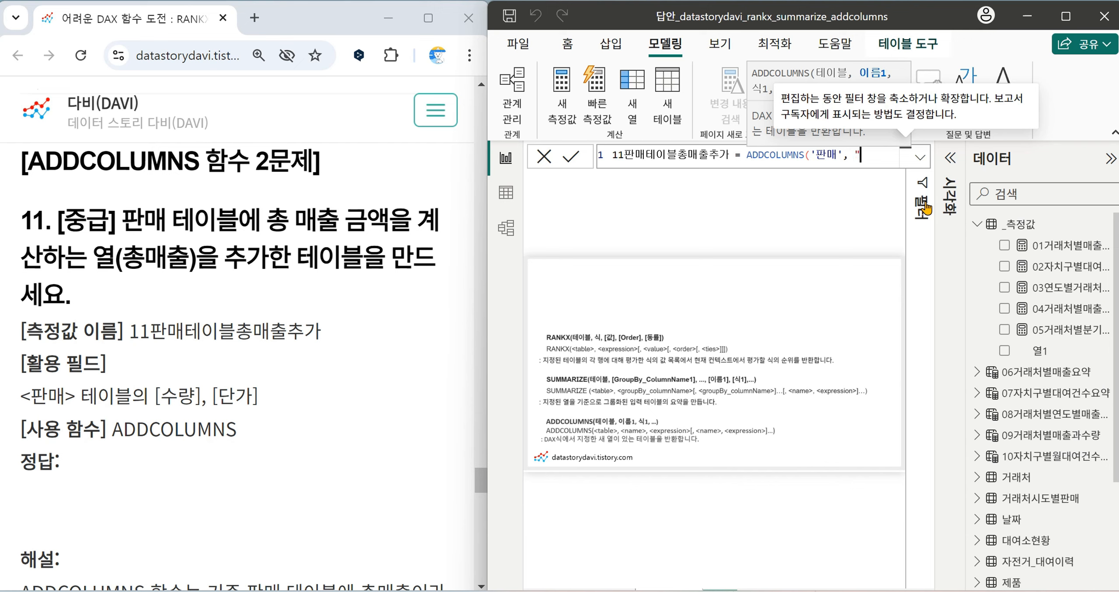
{"action": "type", "text": "총맻출\","}
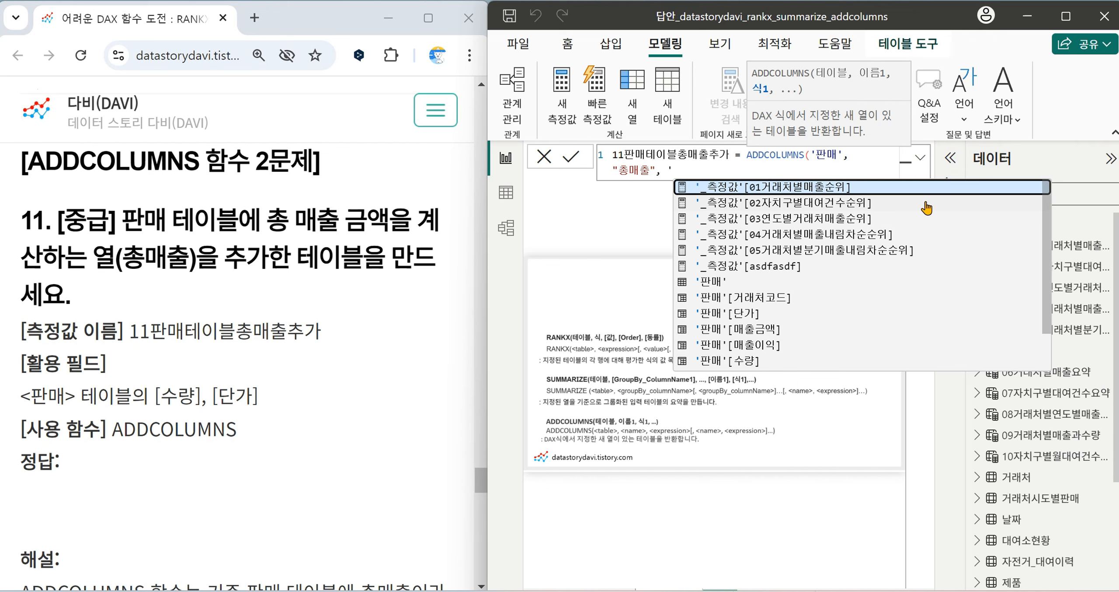
{"action": "scroll", "coordinate": [897, 288], "scroll_direction": "down", "scroll_amount": 1}
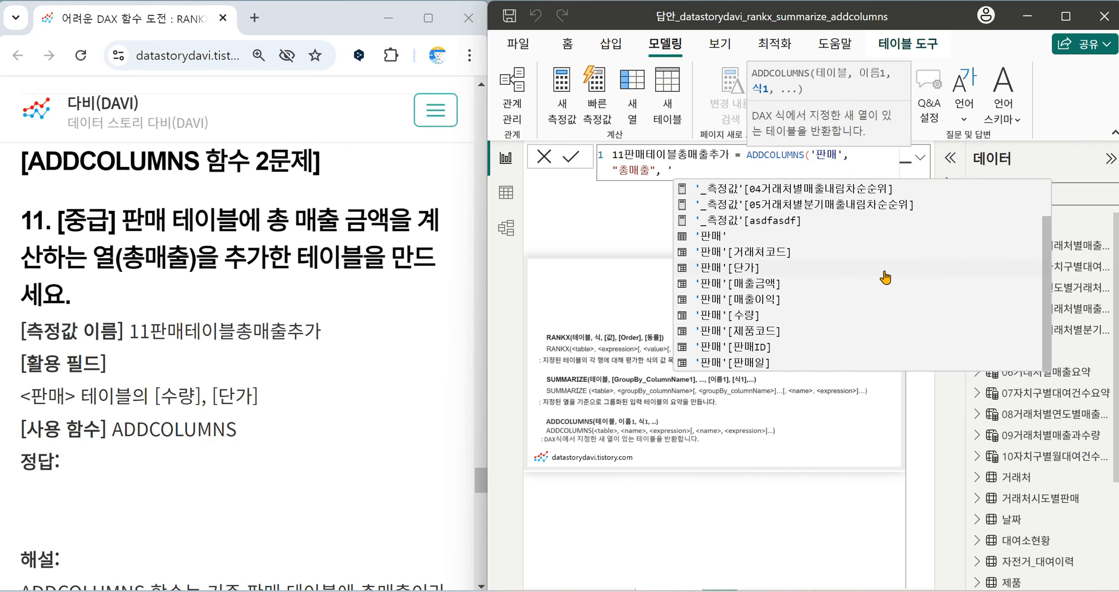
{"action": "left_click", "coordinate": [774, 314]}
{"action": "type", "text": "*'"}
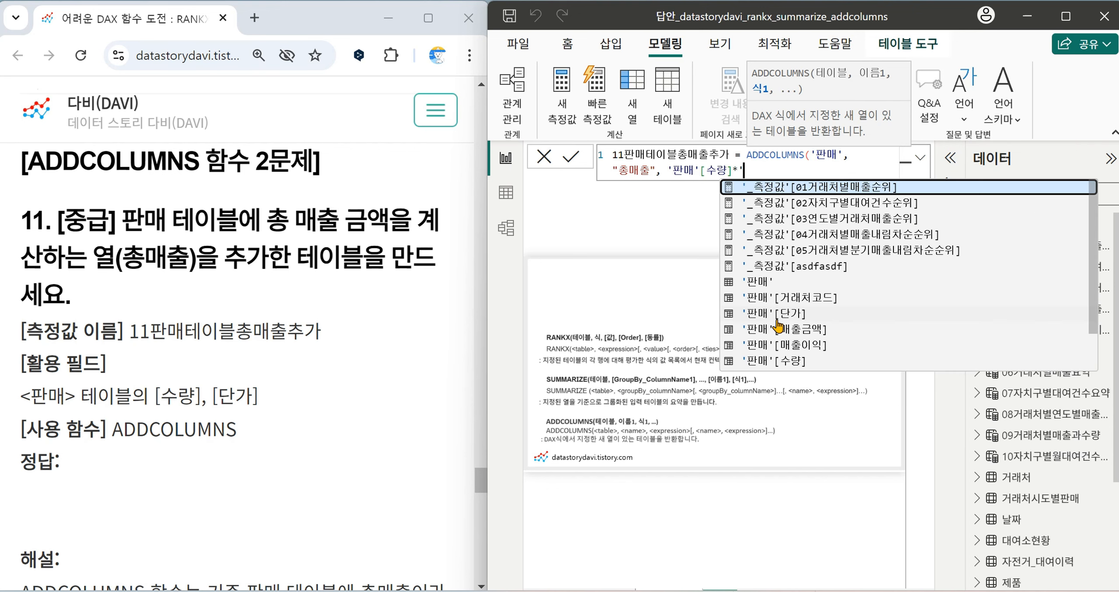
{"action": "left_click", "coordinate": [836, 313]}
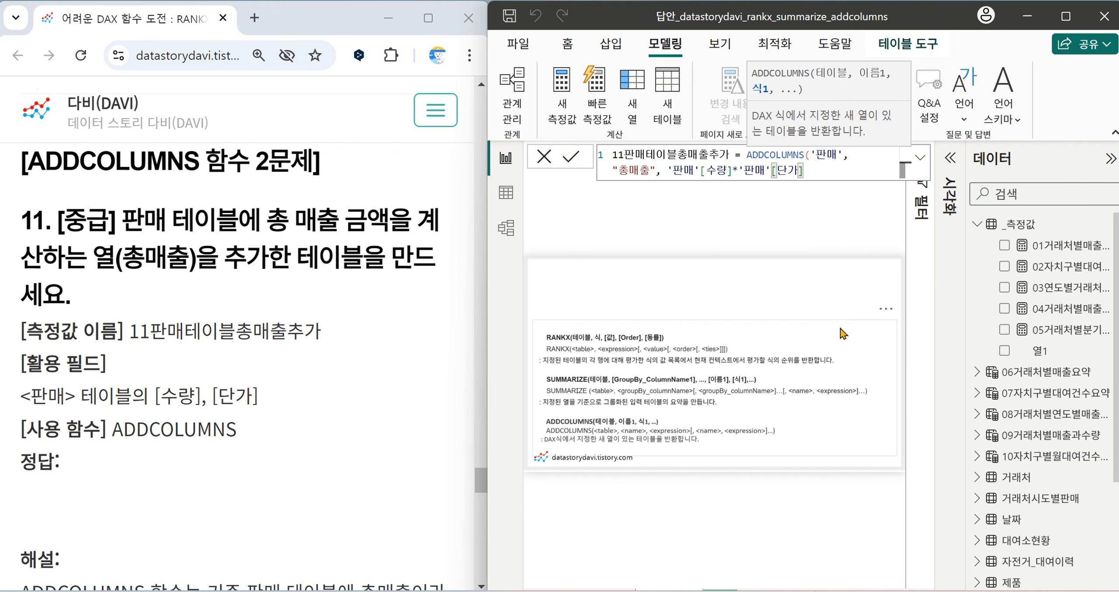
{"action": "type", "text": ")"}
{"action": "key", "text": "Return"}
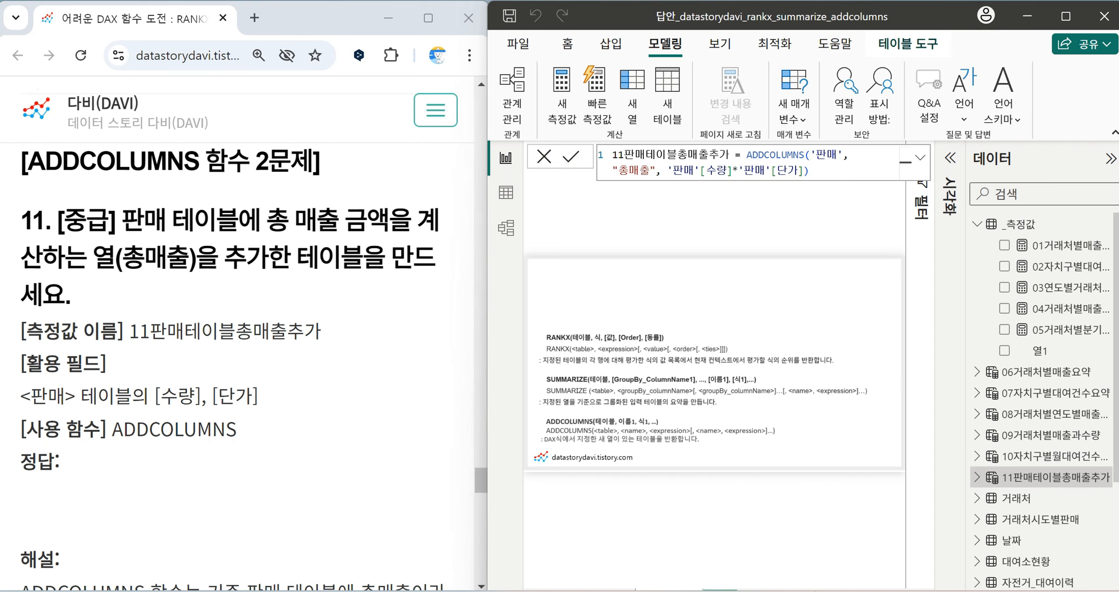
Go to exercise 12 in the article and create a new calculated table named "12판매테이블이익률추가" in Power BI.
{"action": "scroll", "coordinate": [283, 346], "scroll_direction": "down", "scroll_amount": 10}
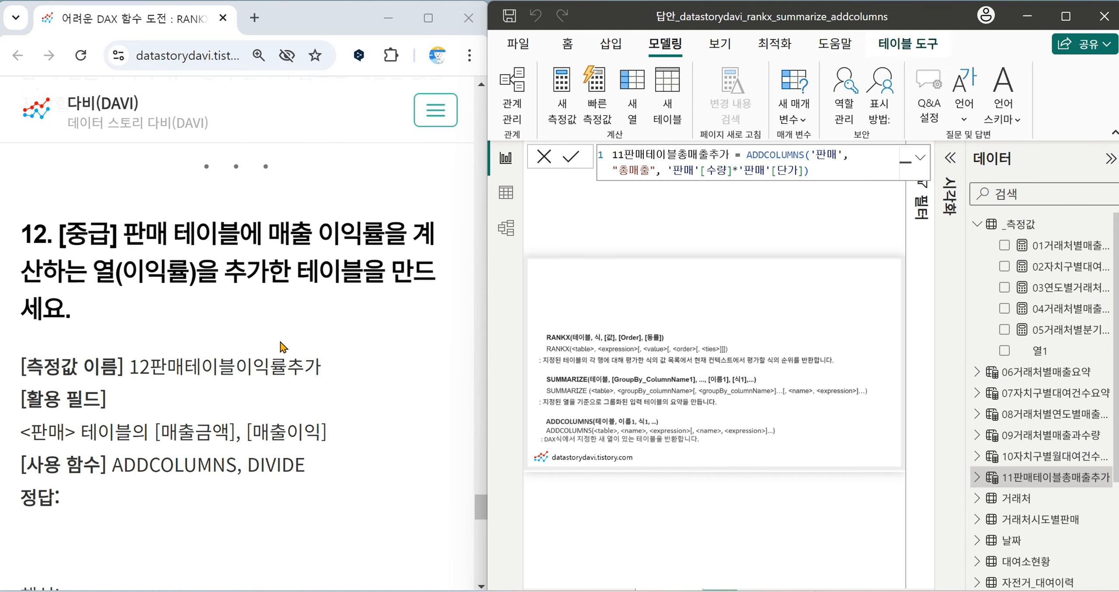
{"action": "scroll", "coordinate": [283, 347], "scroll_direction": "down", "scroll_amount": 1}
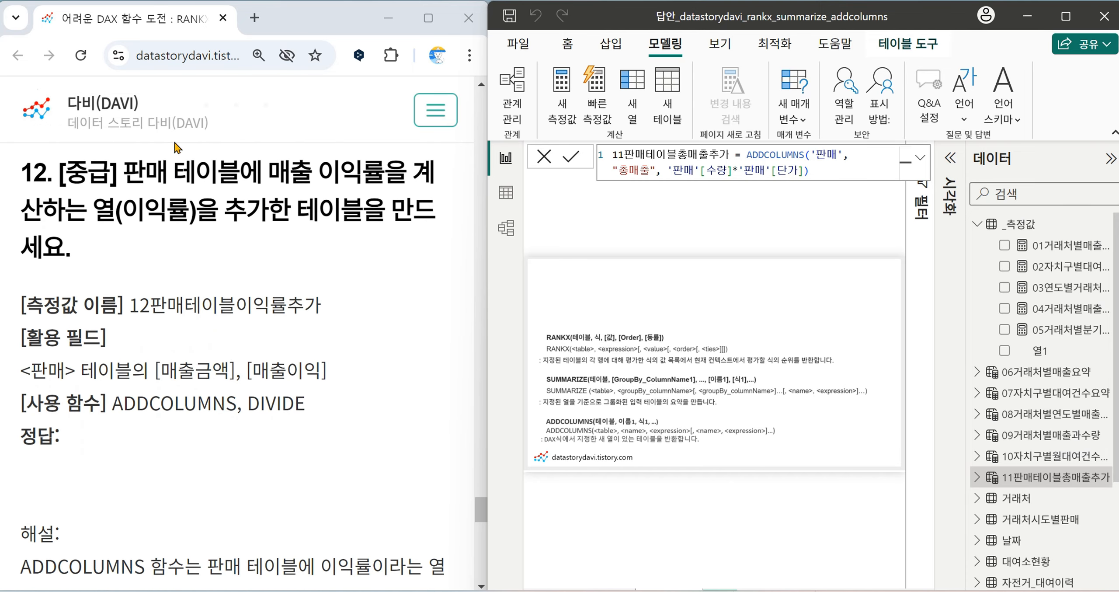
{"action": "left_click_drag", "start_coordinate": [278, 176], "coordinate": [378, 174]}
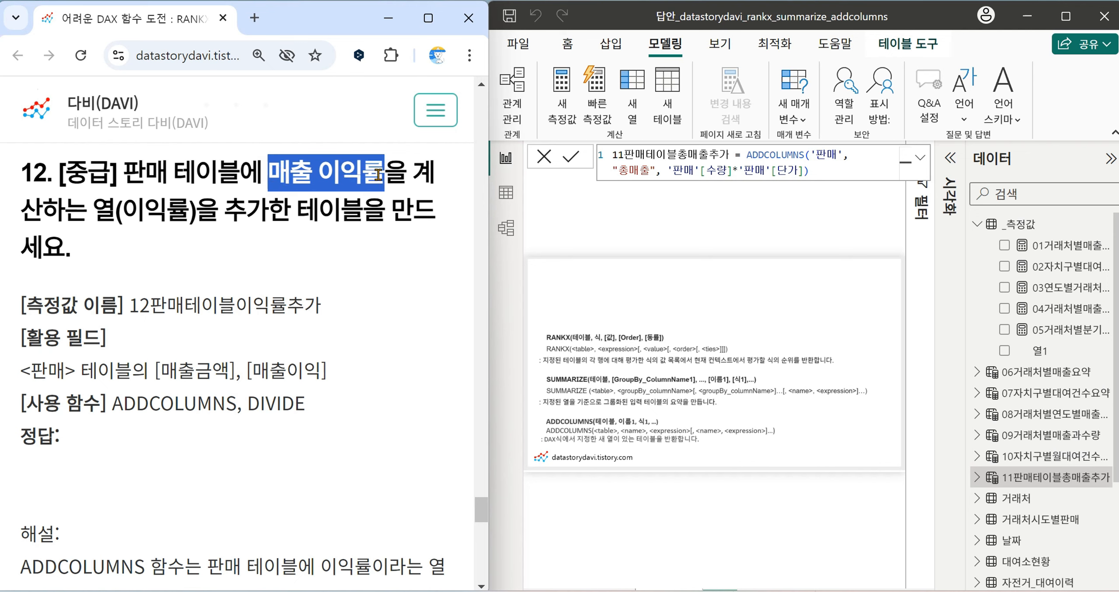
{"action": "left_click", "coordinate": [251, 219]}
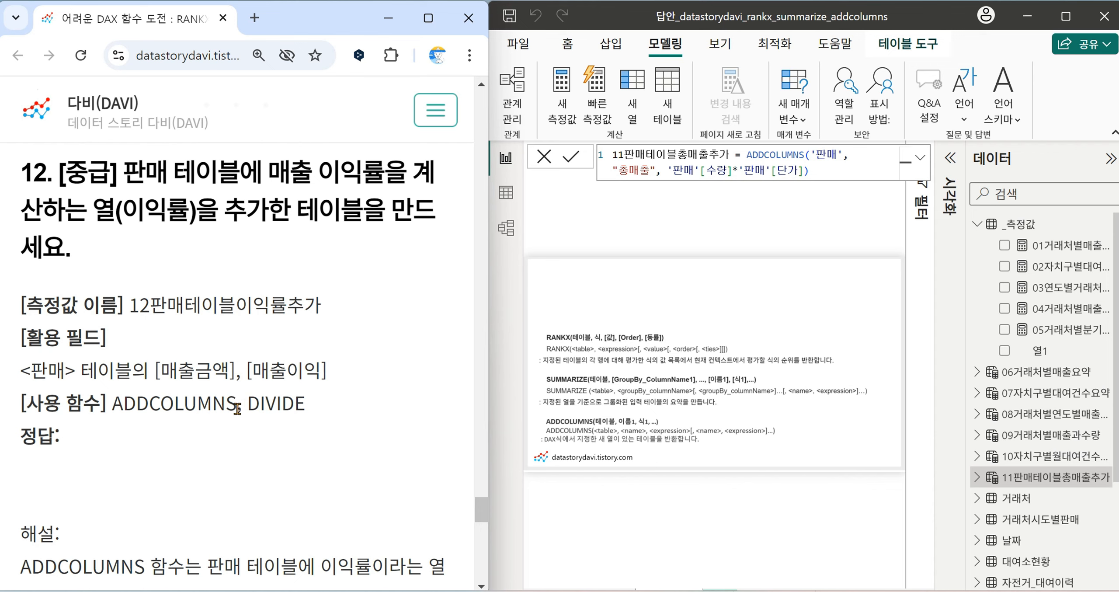
{"action": "left_click", "coordinate": [668, 91]}
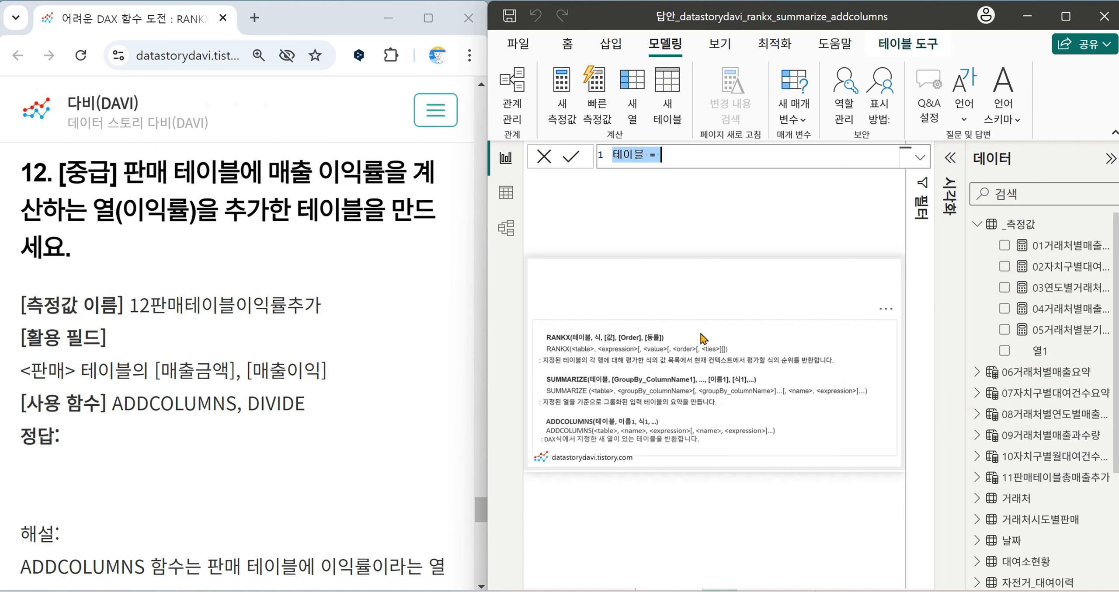
{"action": "type", "text": "12"}
{"action": "type", "text": "판매텡"}
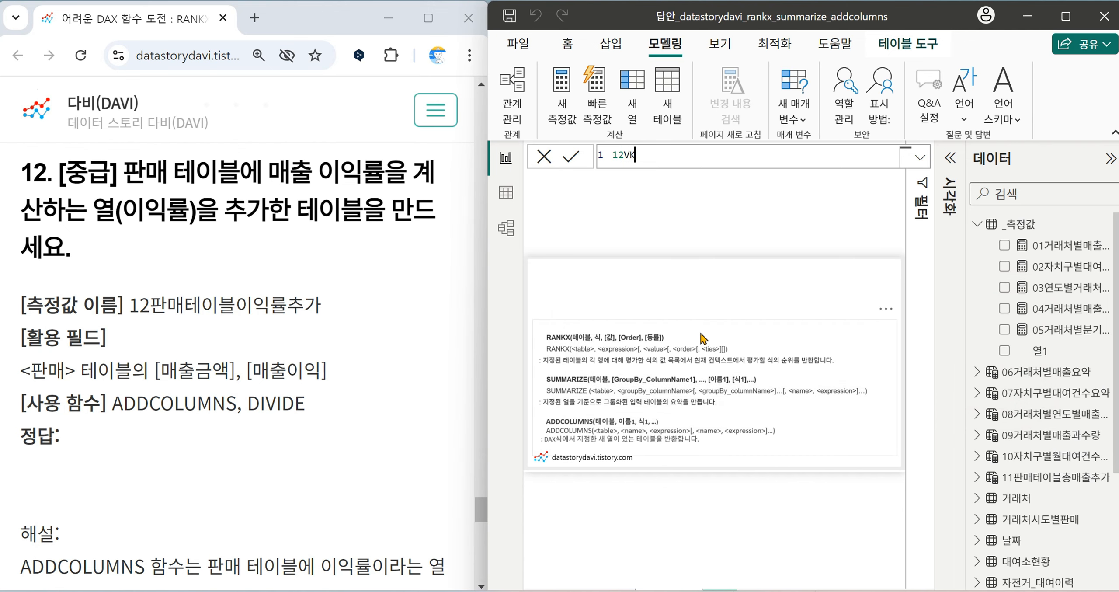
{"action": "type", "text": "이블이익률추개"}
{"action": "key", "text": "BackSpace"}
{"action": "type", "text": "가 = "}
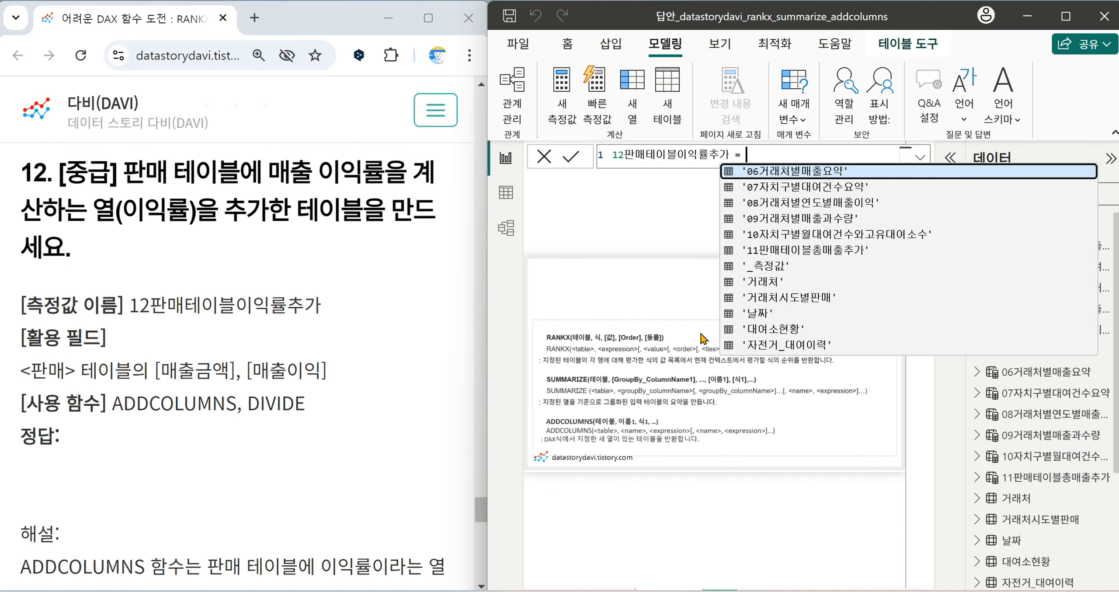
Begin the "12판매테이블이익률추가" formula with ADDCOLUMNS, using '판매' as its table argument.
{"action": "type", "text": "ADD"}
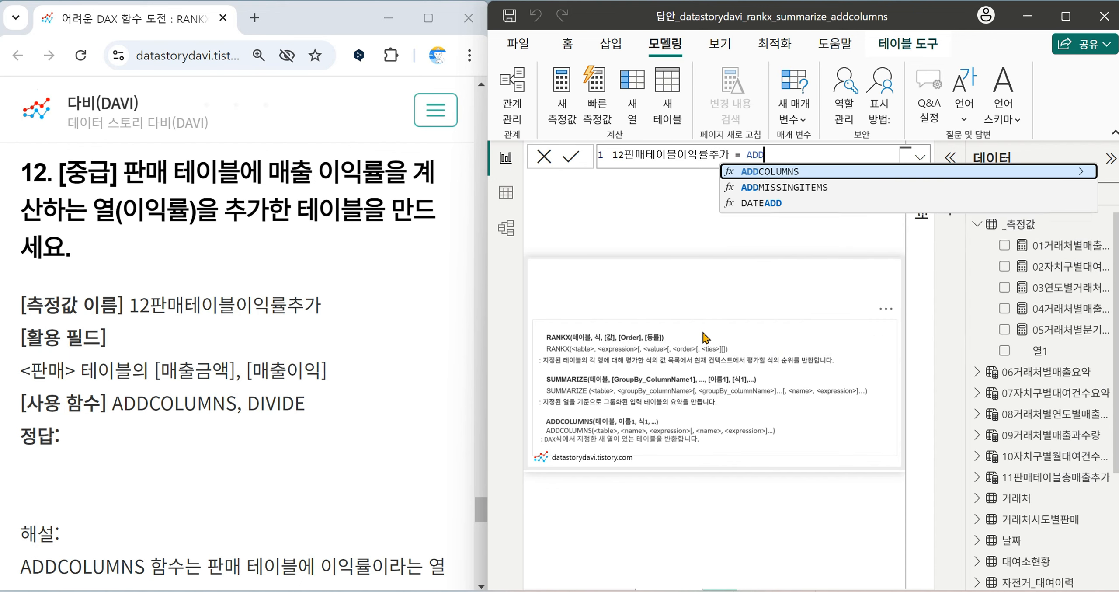
{"action": "key", "text": "Tab"}
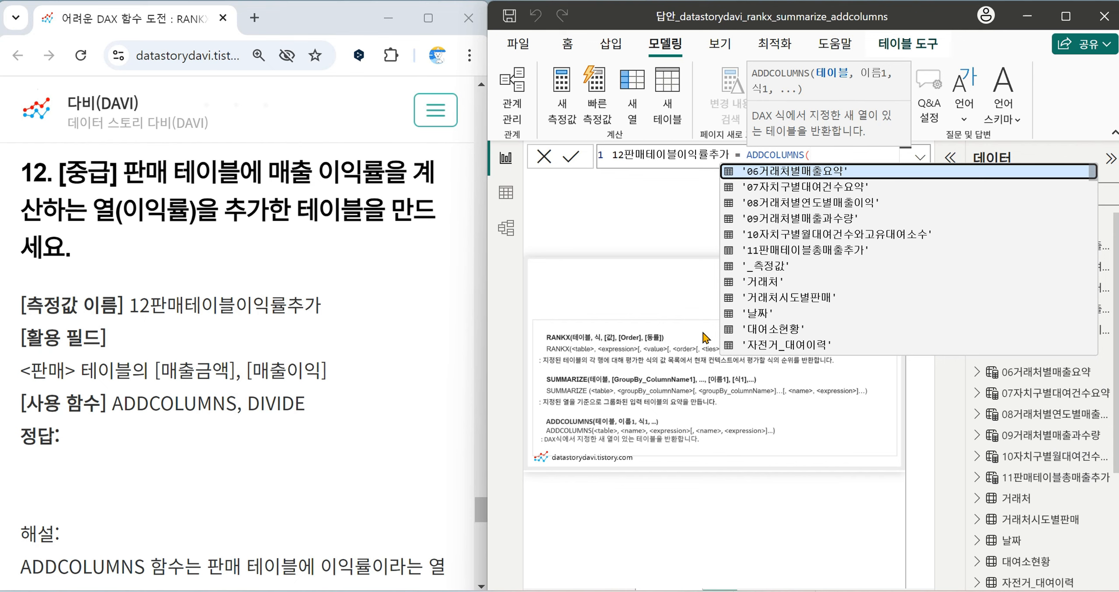
{"action": "type", "text": "'"}
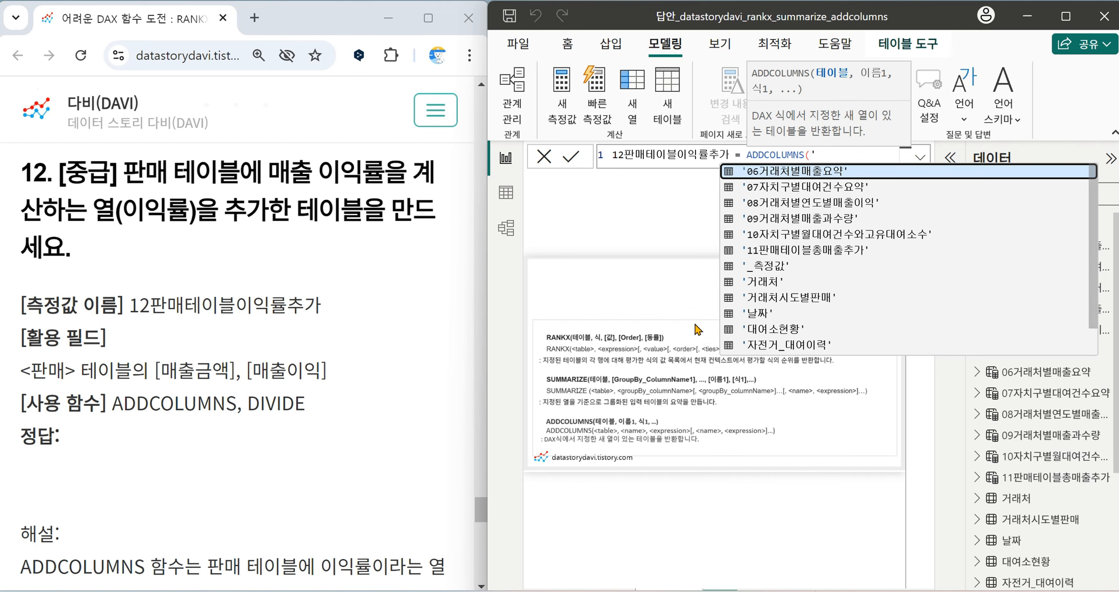
{"action": "scroll", "coordinate": [825, 228], "scroll_direction": "down", "scroll_amount": 2}
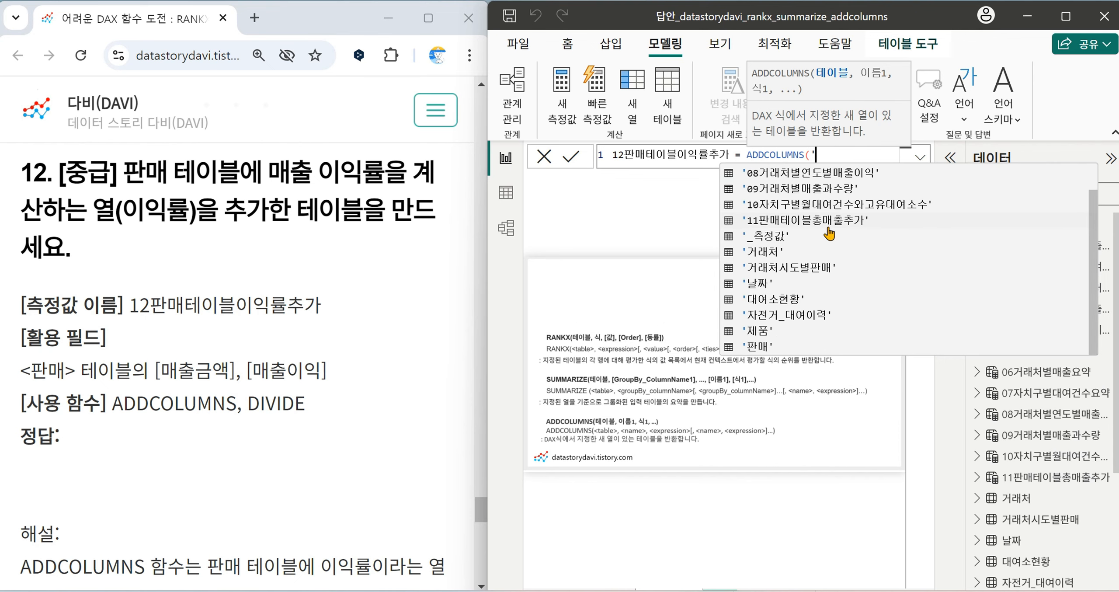
{"action": "left_click", "coordinate": [769, 343]}
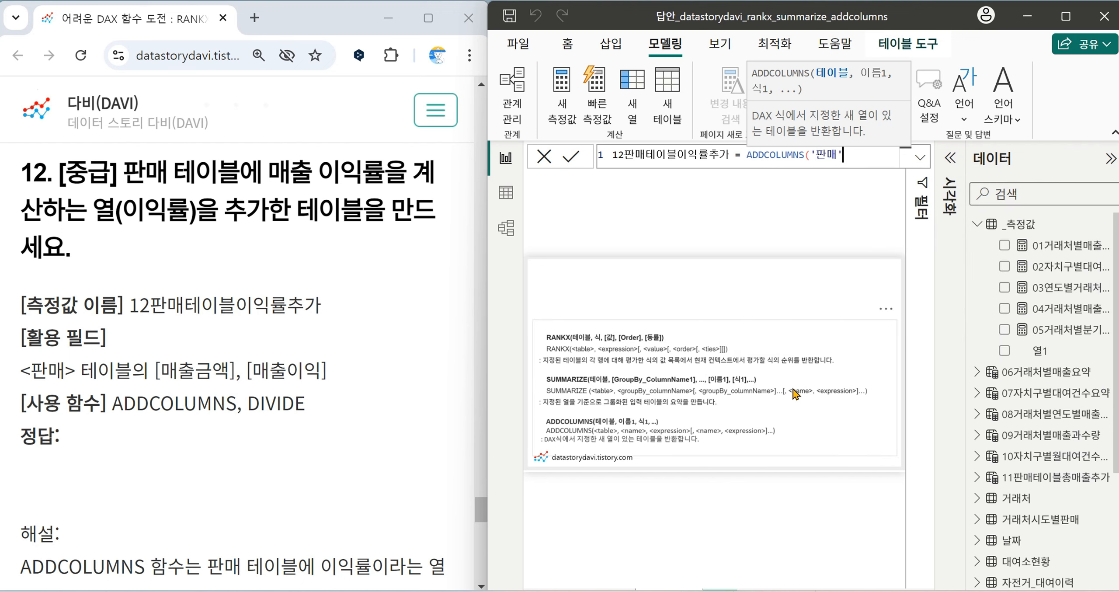
Add an "이익률" column calculated with DIVIDE('판매'[매출이익], '판매'[매출금액]), close both functions and commit the table formula.
{"action": "type", "text": ", \"이익률\""}
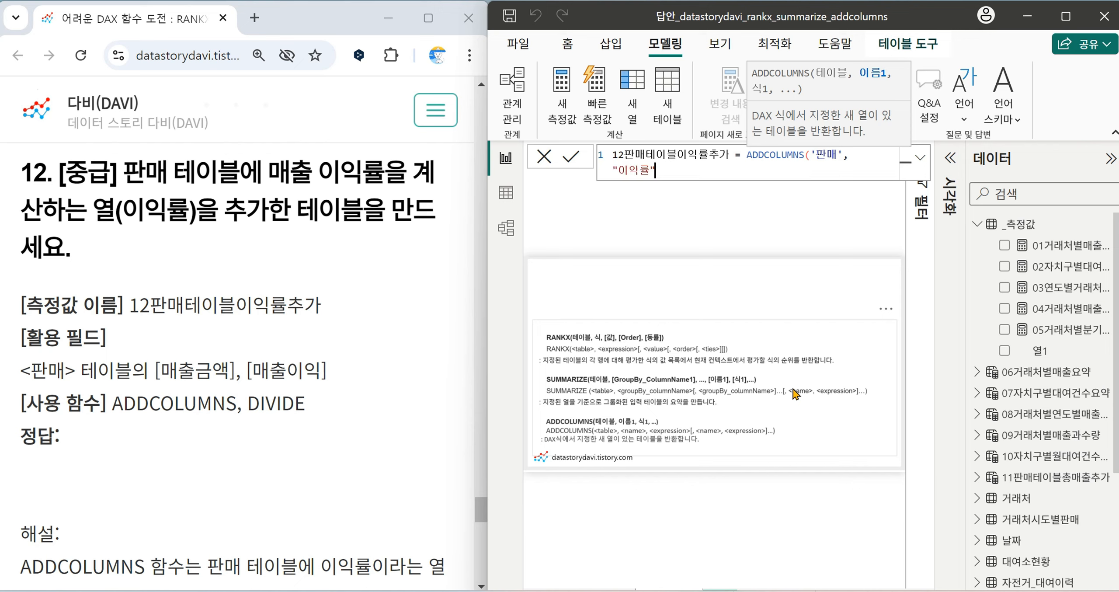
{"action": "type", "text": ", DIVD"}
{"action": "key", "text": "Tab"}
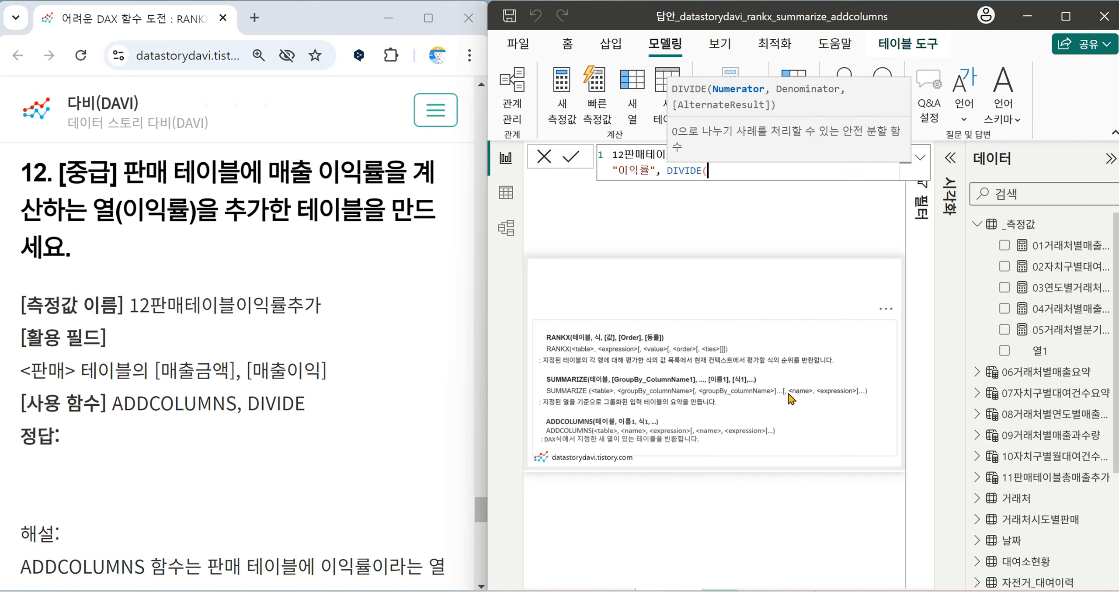
{"action": "type", "text": "'"}
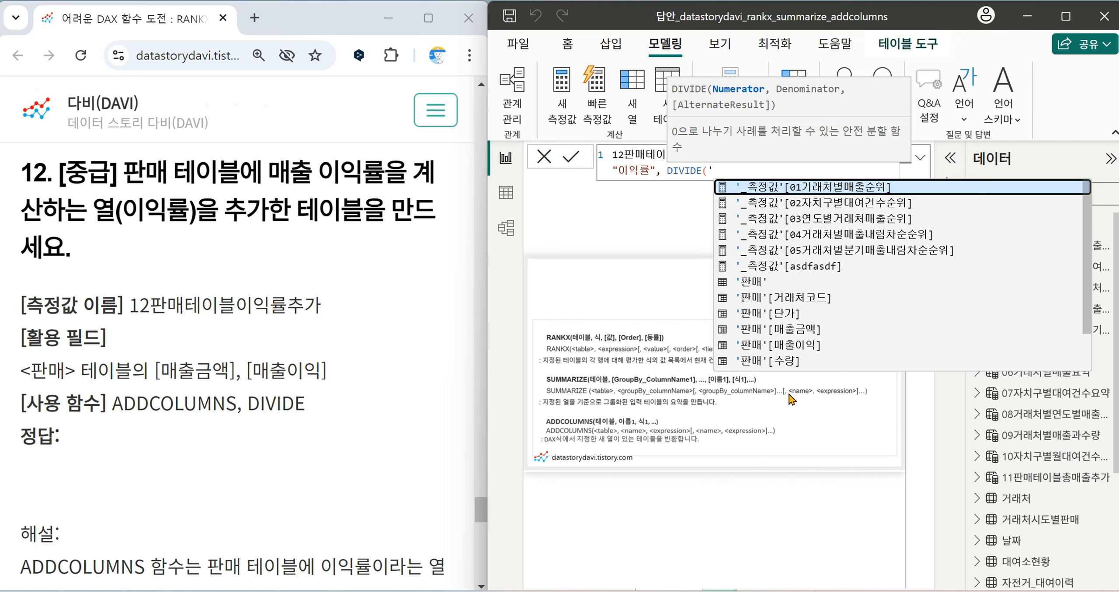
{"action": "left_click", "coordinate": [830, 347]}
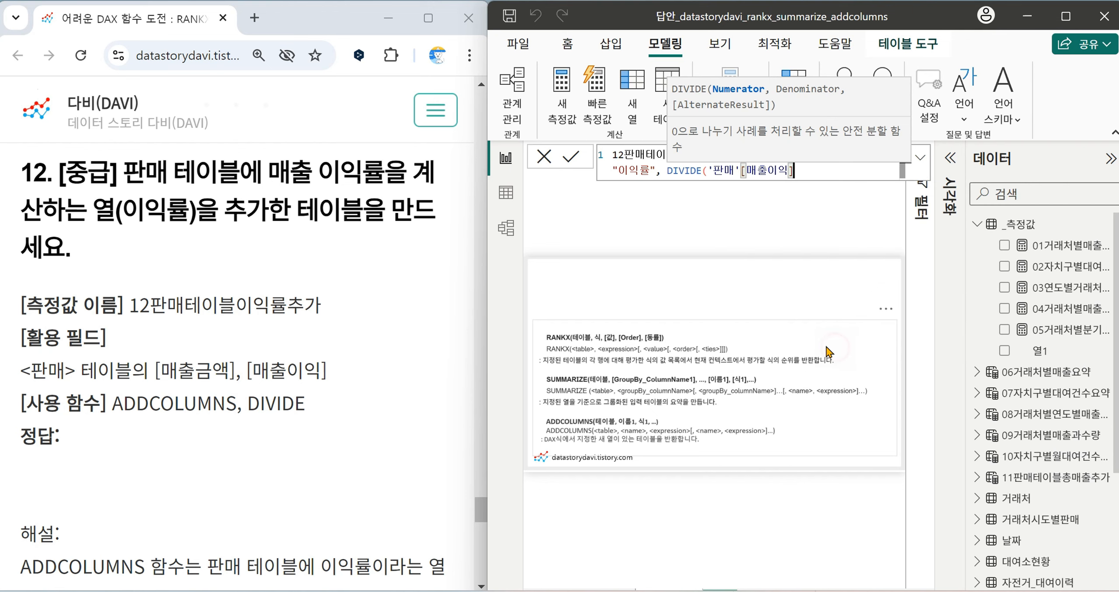
{"action": "type", "text": ", "}
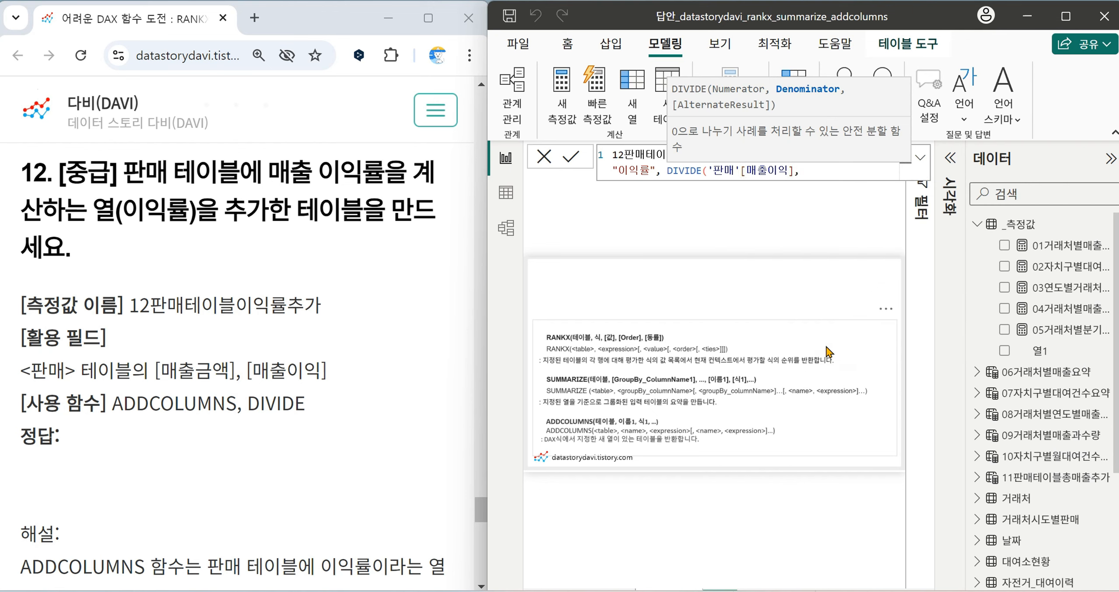
{"action": "type", "text": "'"}
{"action": "left_click", "coordinate": [830, 341]}
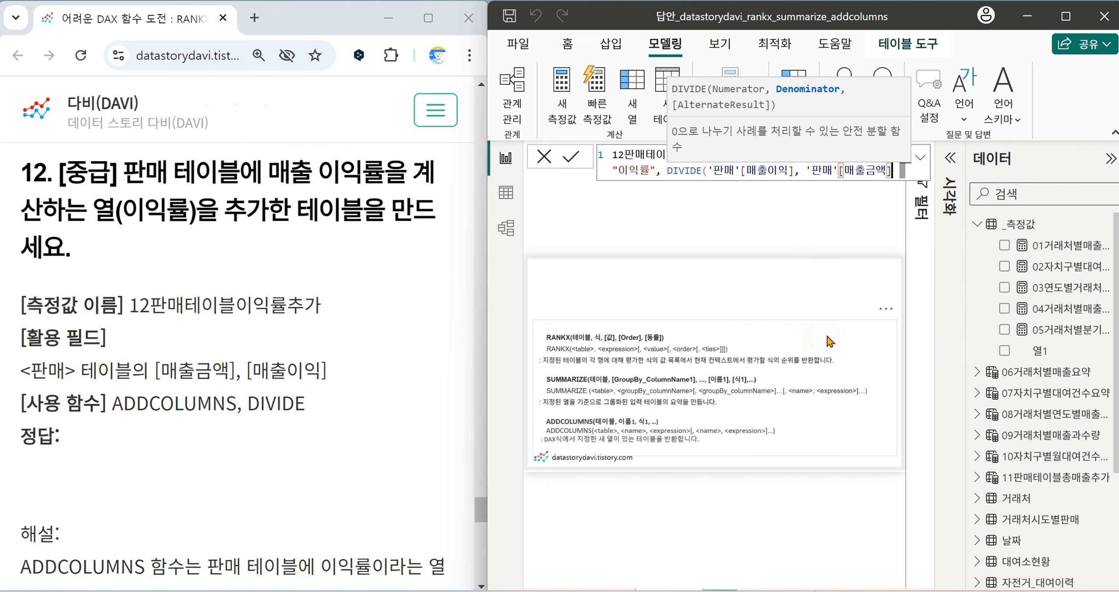
{"action": "type", "text": "))"}
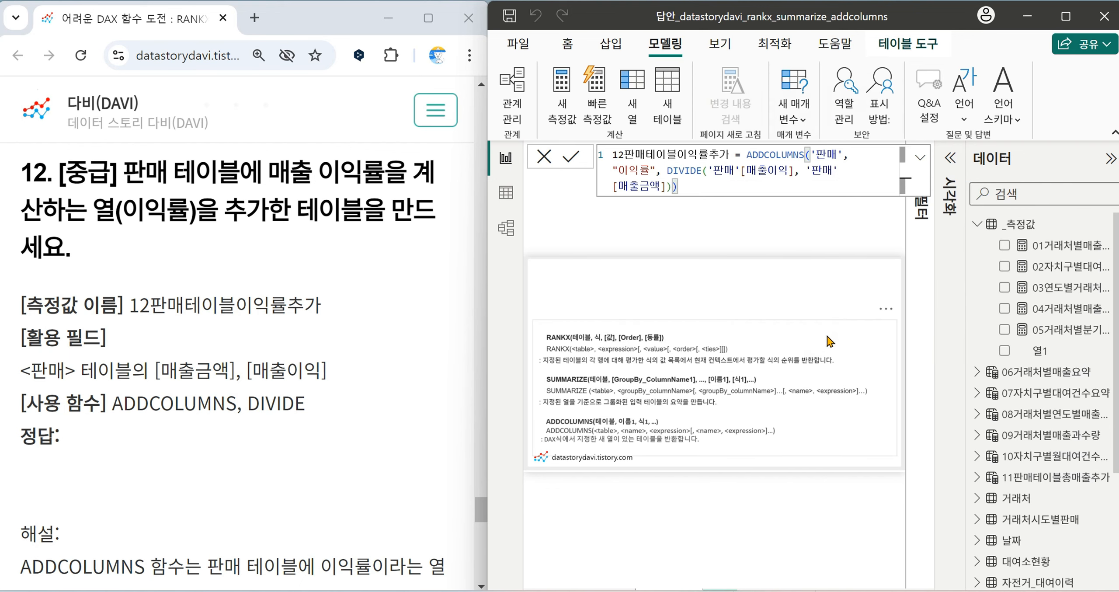
{"action": "key", "text": "Return"}
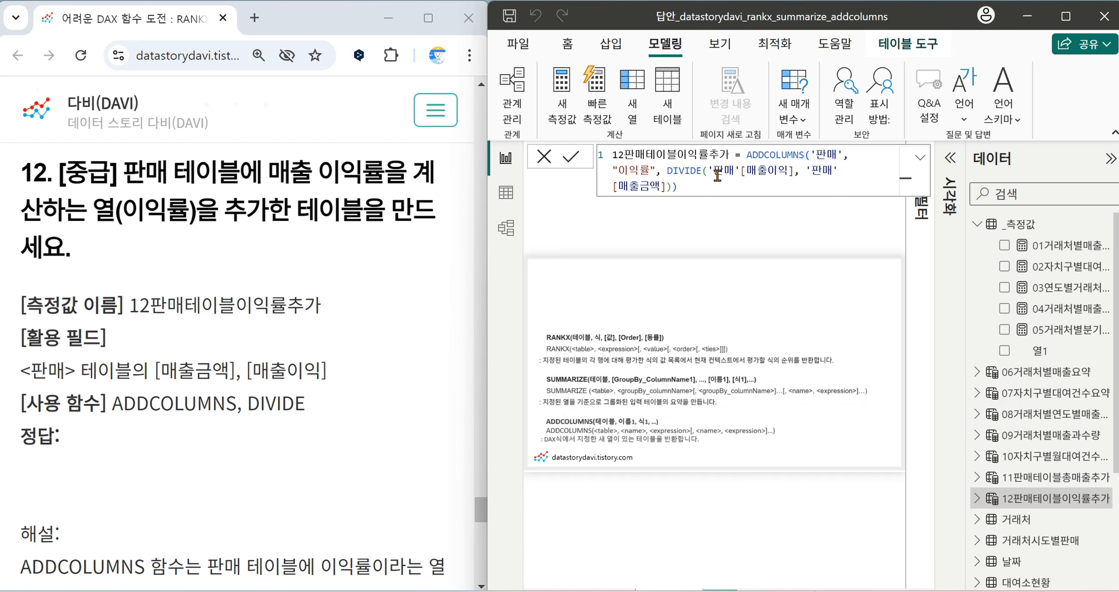
{"action": "scroll", "coordinate": [285, 359], "scroll_direction": "down", "scroll_amount": 5}
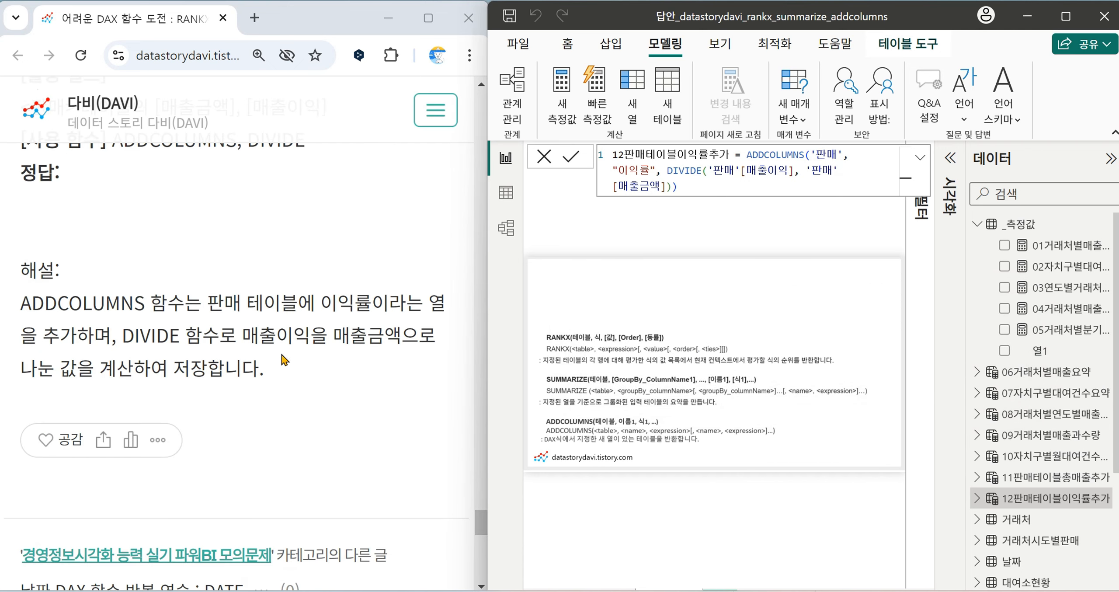
{"action": "scroll", "coordinate": [332, 329], "scroll_direction": "up", "scroll_amount": 4}
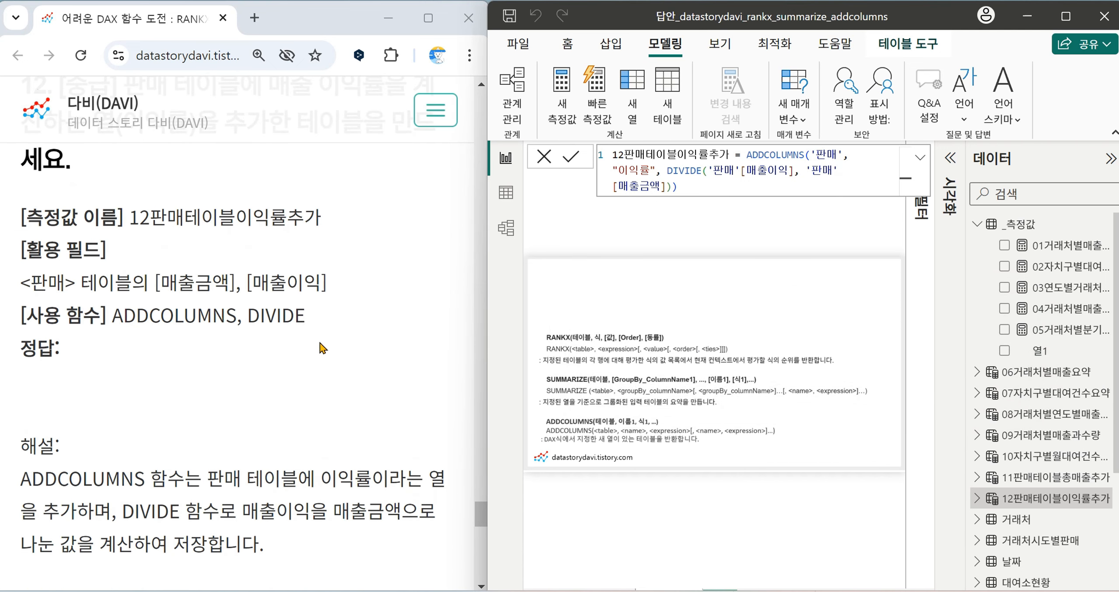